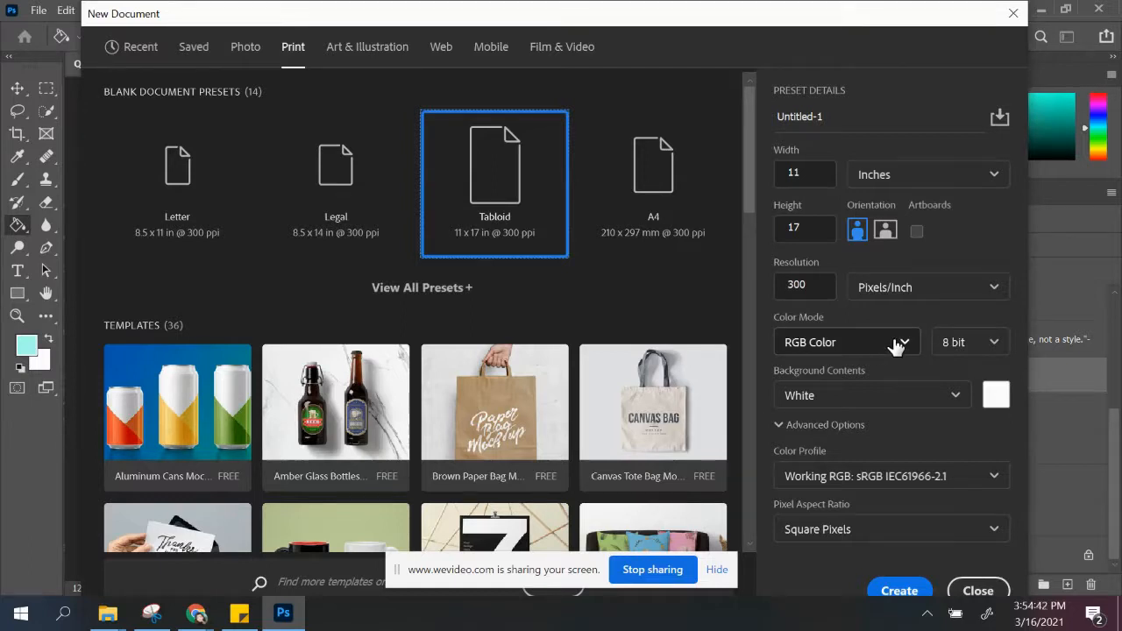
Step: Create an 11 x 17 inch Tabloid print document at 300 ppi in RGB Color and add a blank layer
left_click(895, 346)
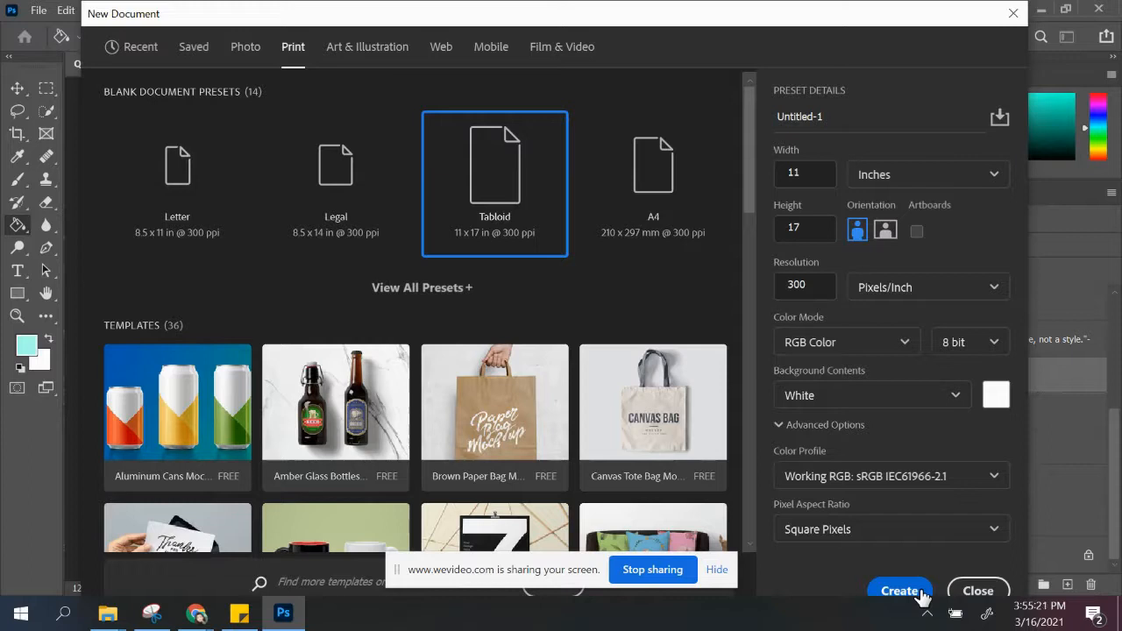
left_click(920, 592)
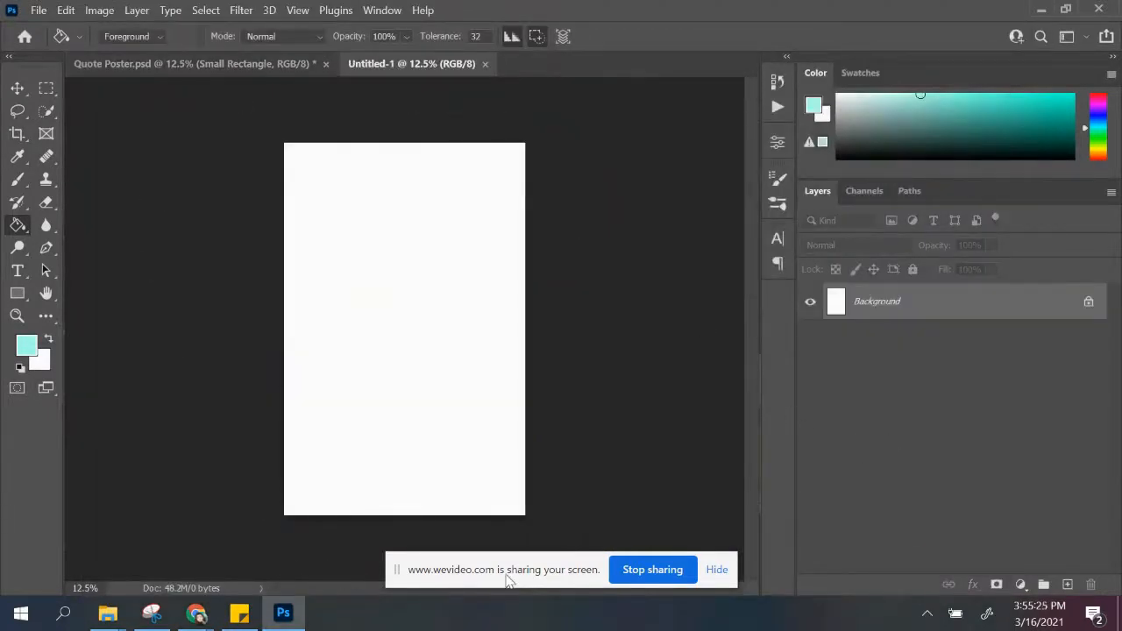
left_click(17, 89)
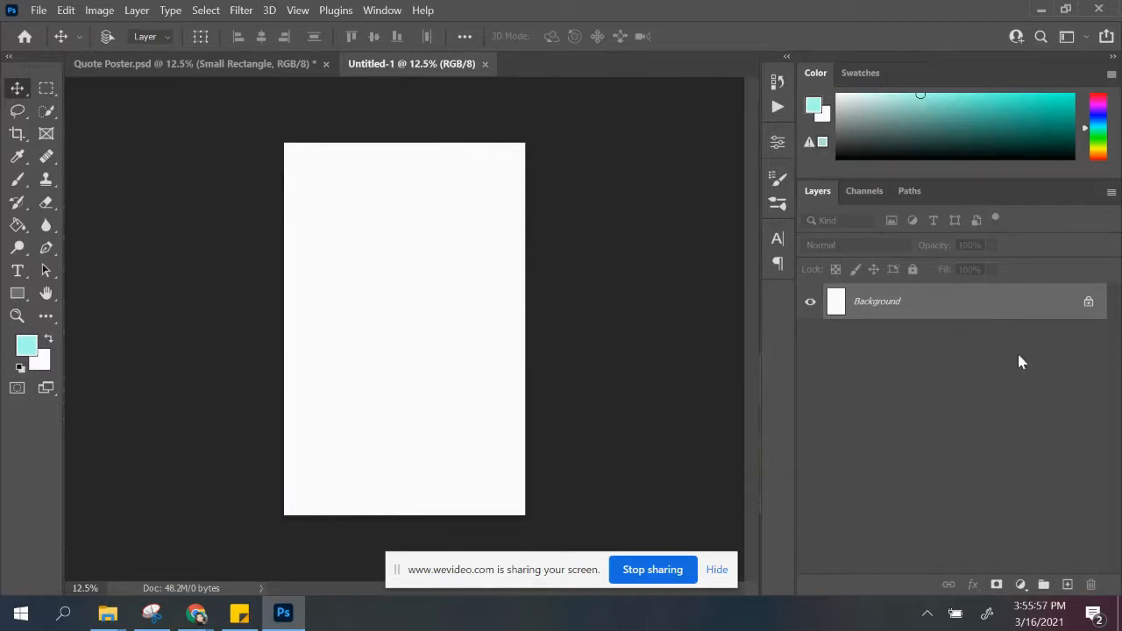
left_click(1066, 585)
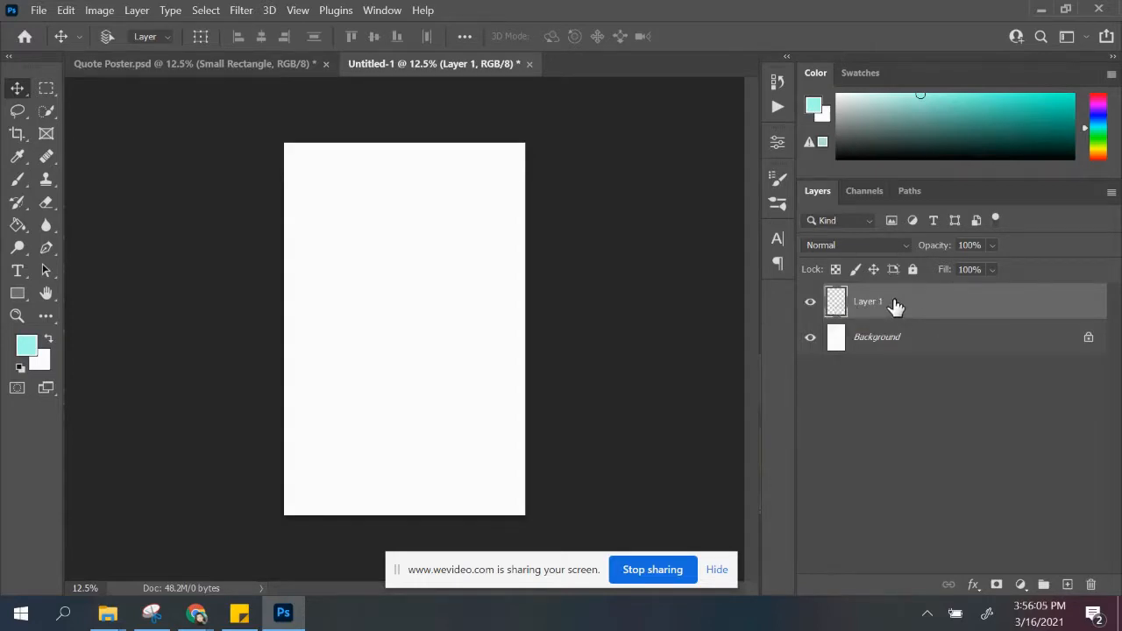
Step: Open the texture image leaves-3923413_1920.jpg from the Textures folder in Documents
left_click(38, 10)
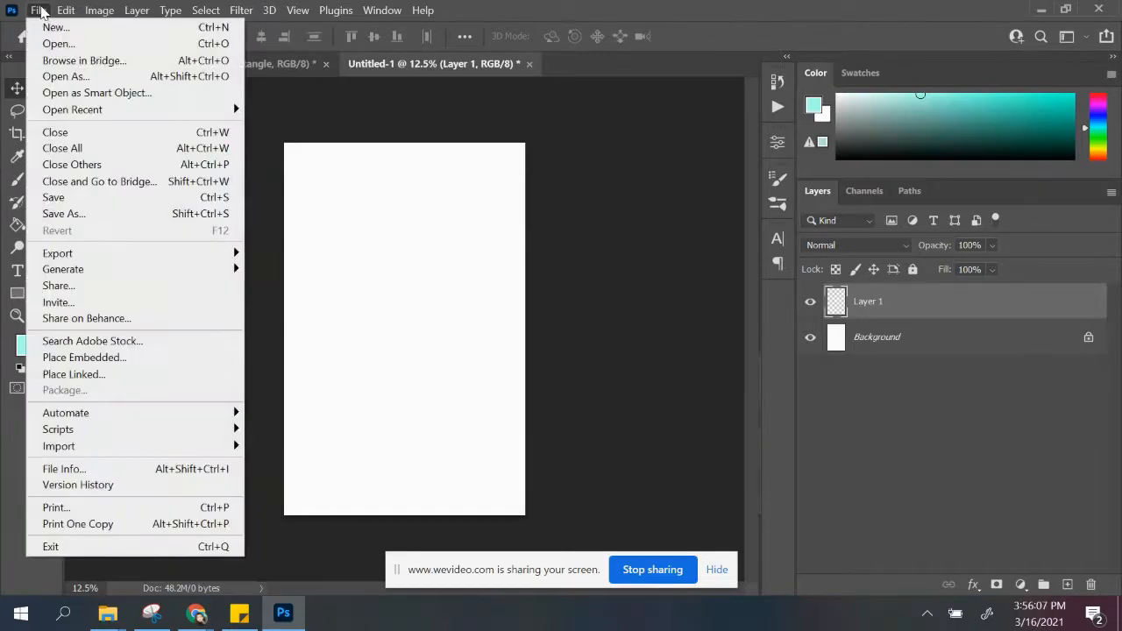
left_click(44, 45)
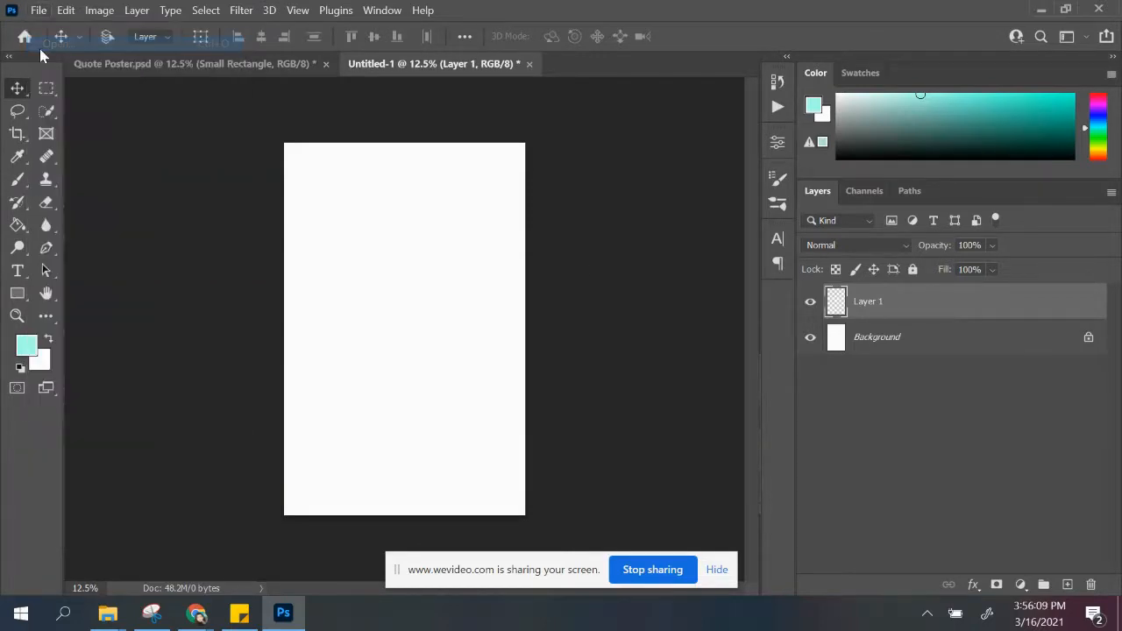
left_click(218, 48)
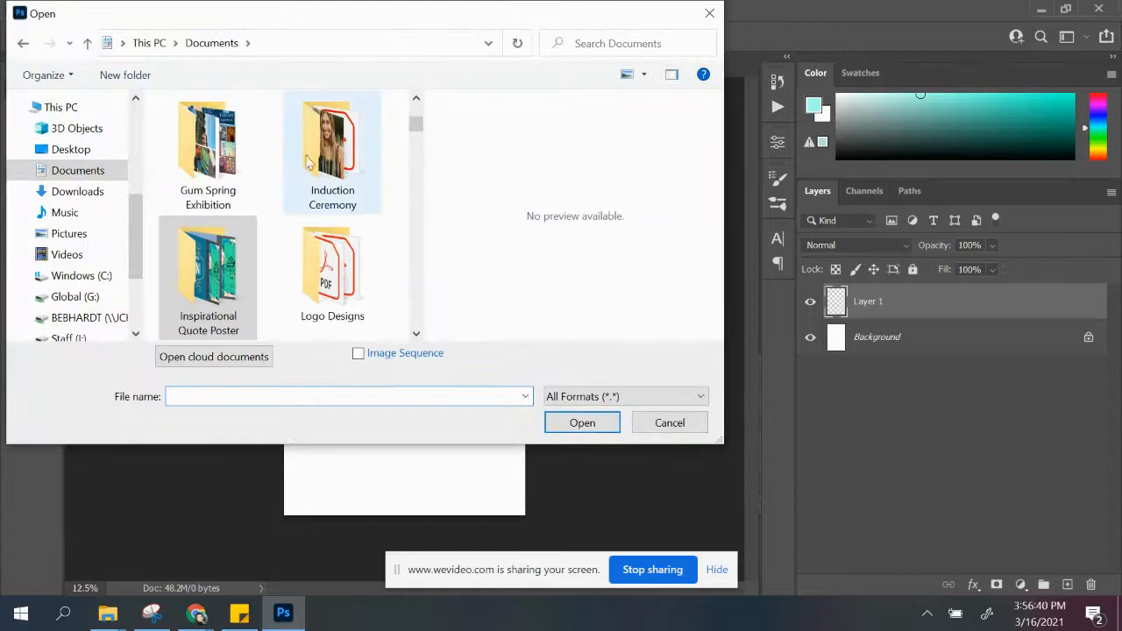
scroll(279, 163, "down", 4)
scroll(279, 167, "down", 8)
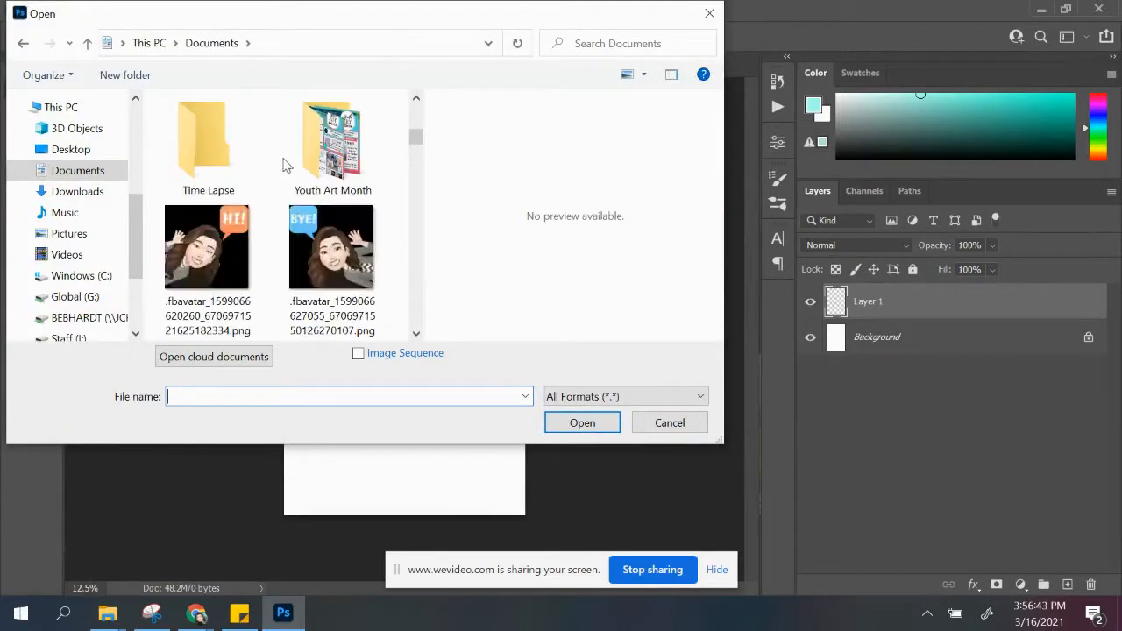
scroll(283, 165, "up", 3)
double_click(340, 165)
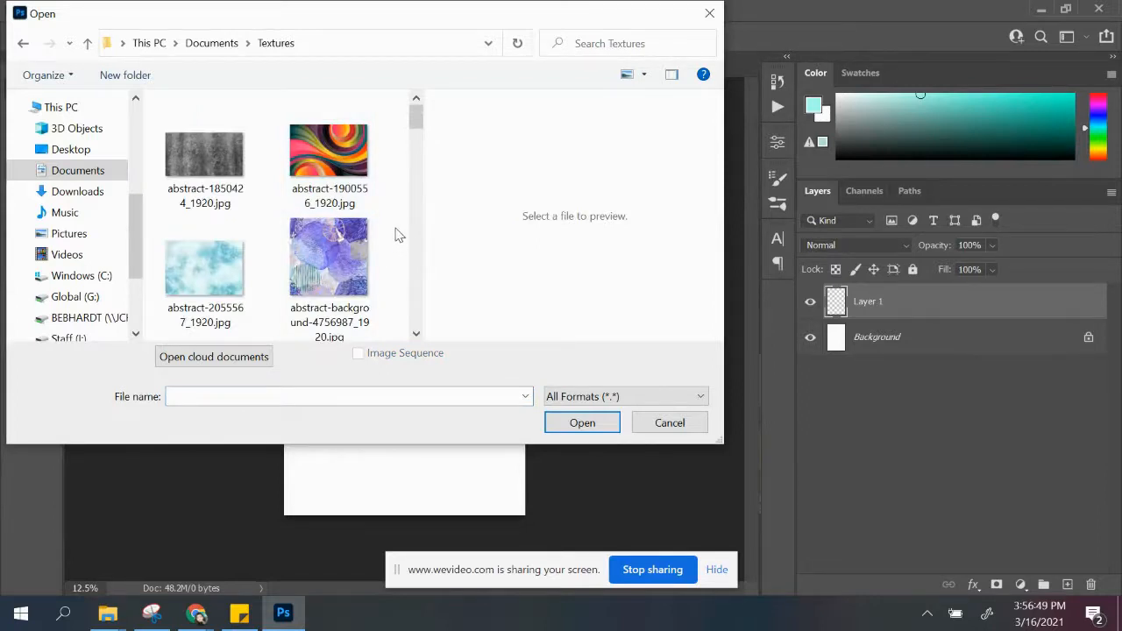
scroll(395, 233, "down", 10)
scroll(397, 223, "down", 10)
scroll(399, 217, "down", 2)
scroll(399, 217, "up", 2)
scroll(399, 217, "up", 8)
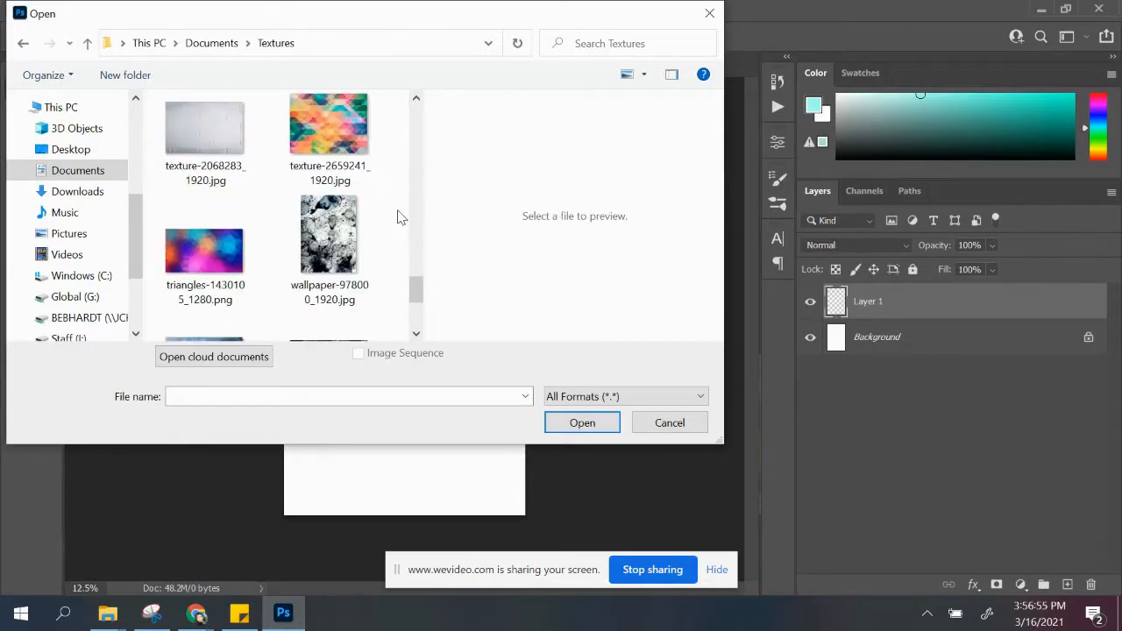
scroll(401, 215, "up", 6)
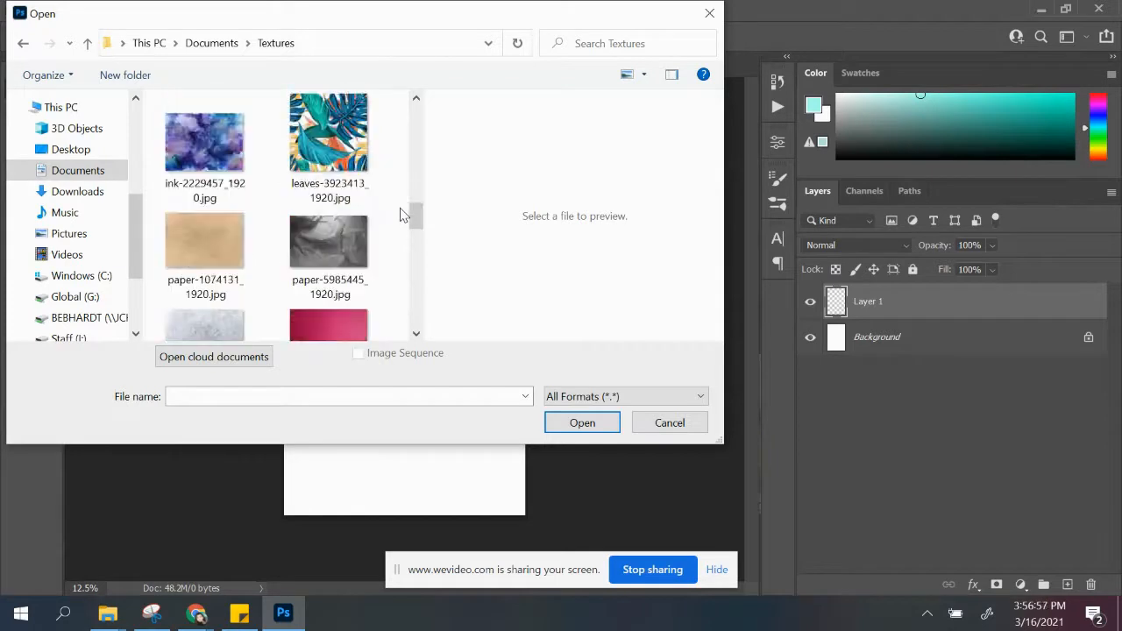
left_click(326, 228)
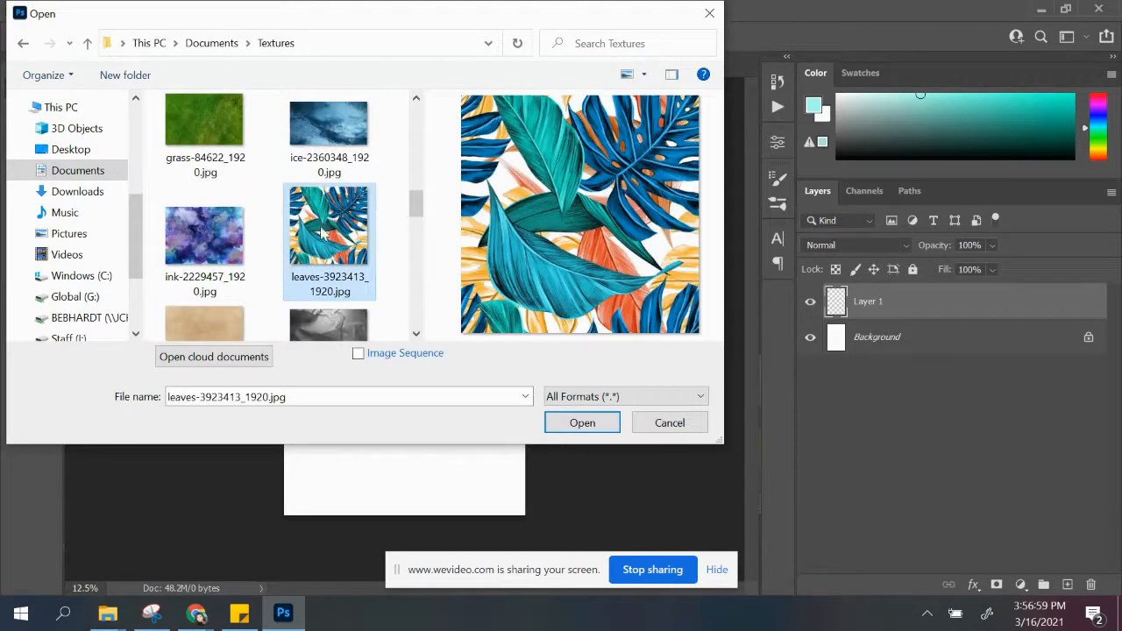
left_click(582, 424)
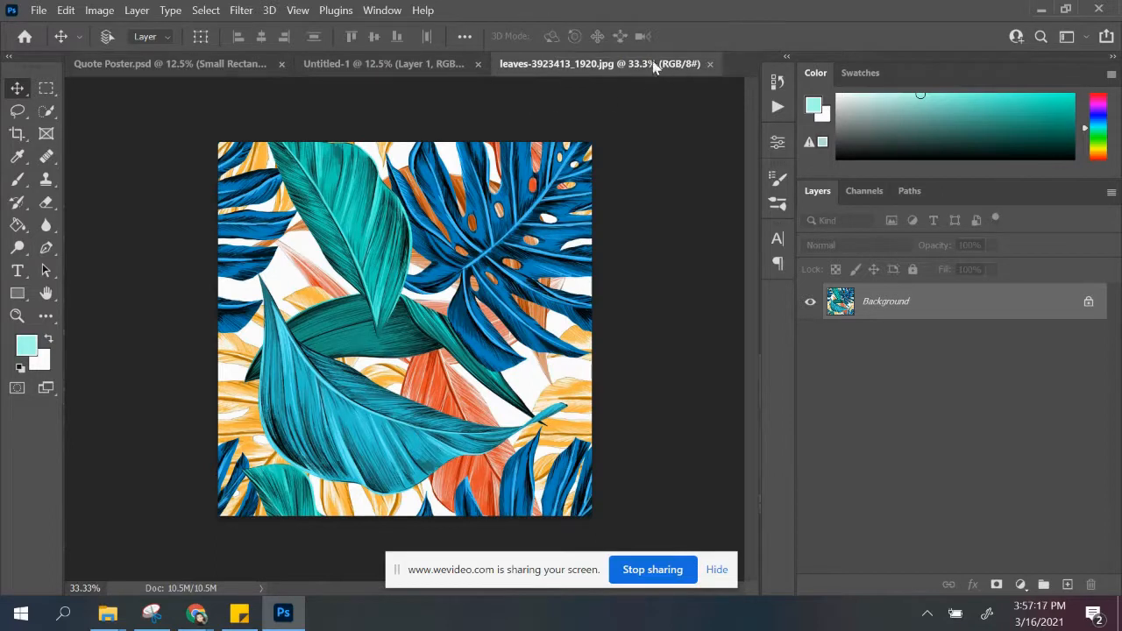
left_click(356, 67)
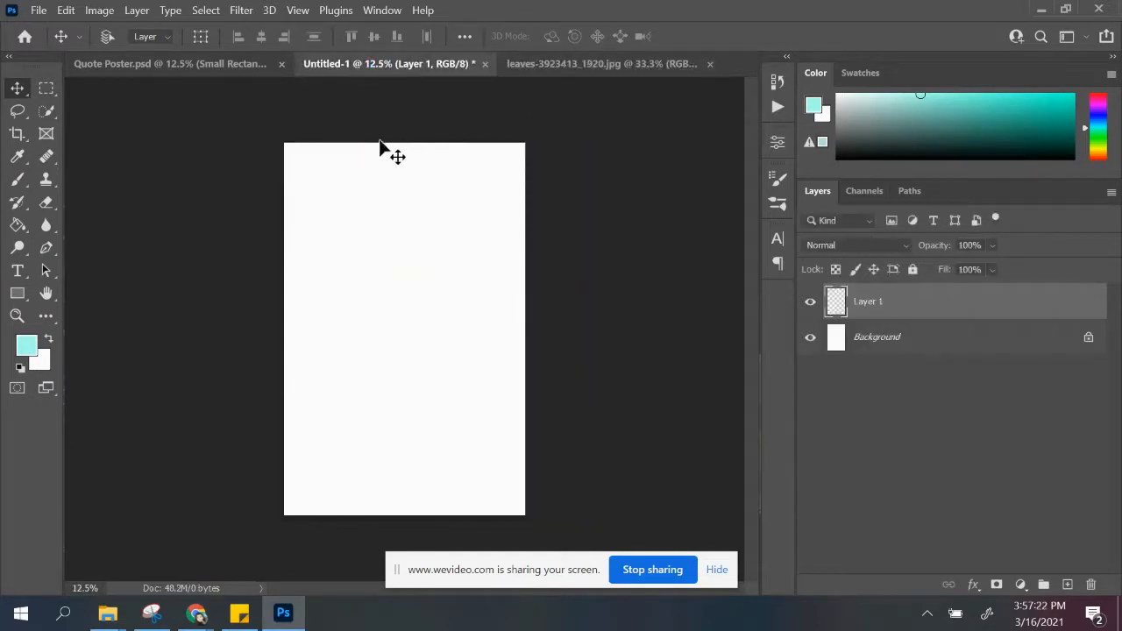
left_click(146, 70)
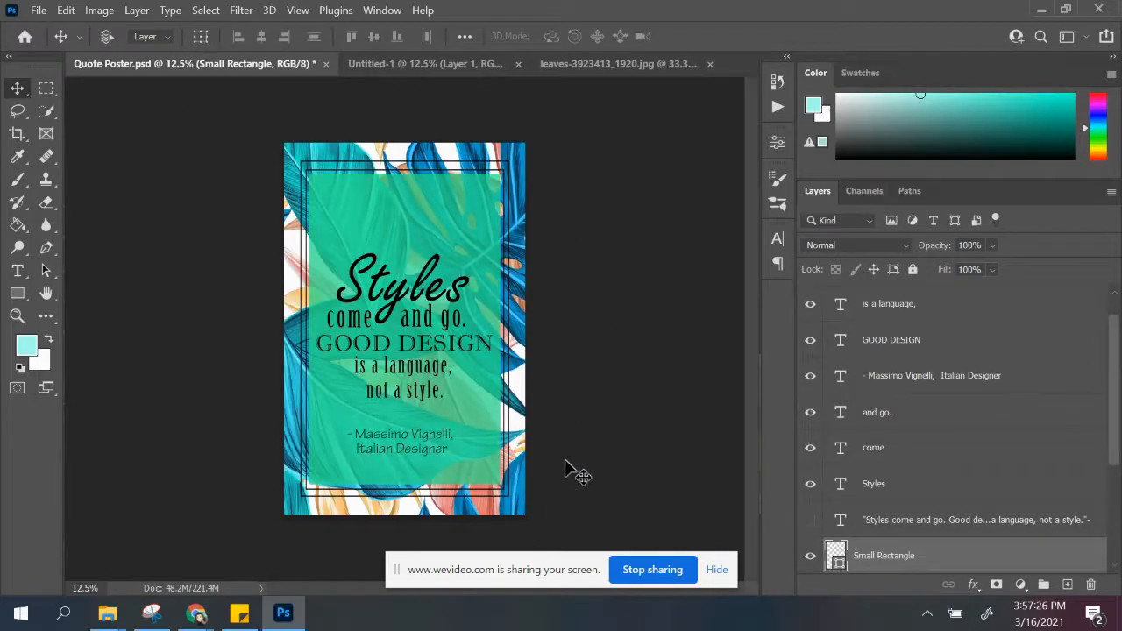
left_click(616, 64)
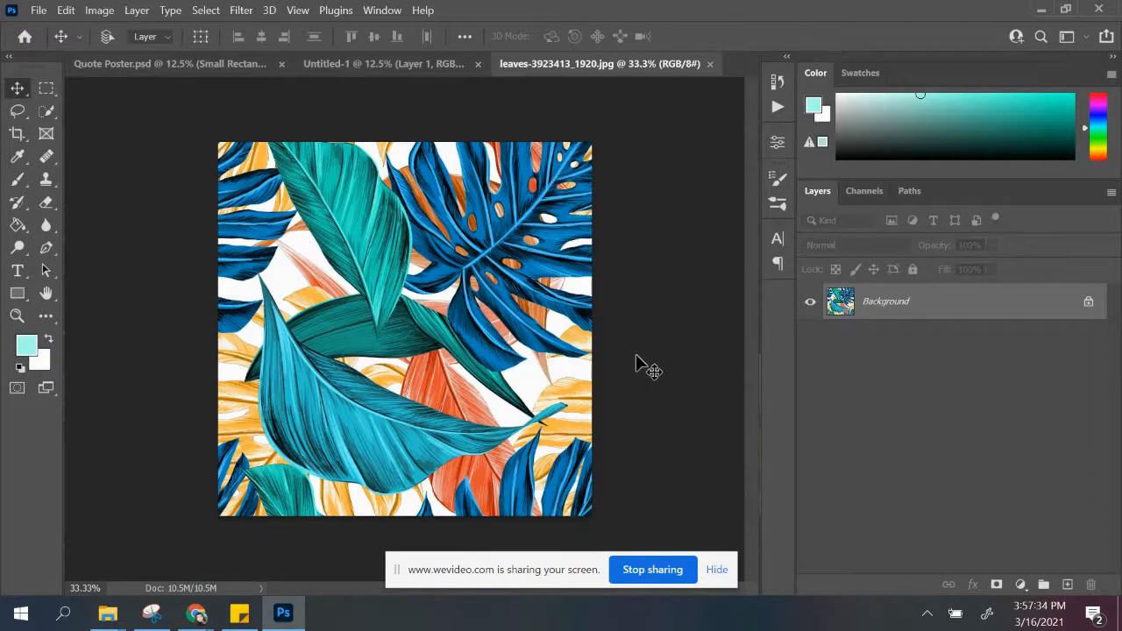
Step: Convert the leaves image's locked background into a regular layer and select the entire canvas
double_click(953, 319)
left_click(699, 172)
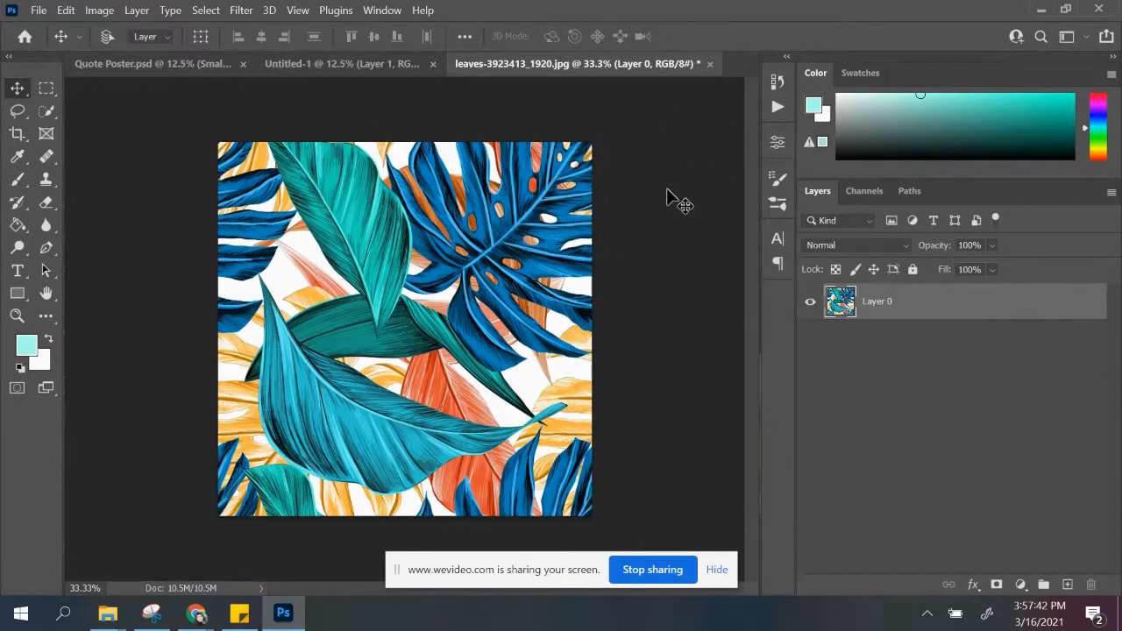
key("ctrl")
left_click(907, 315, "ctrl")
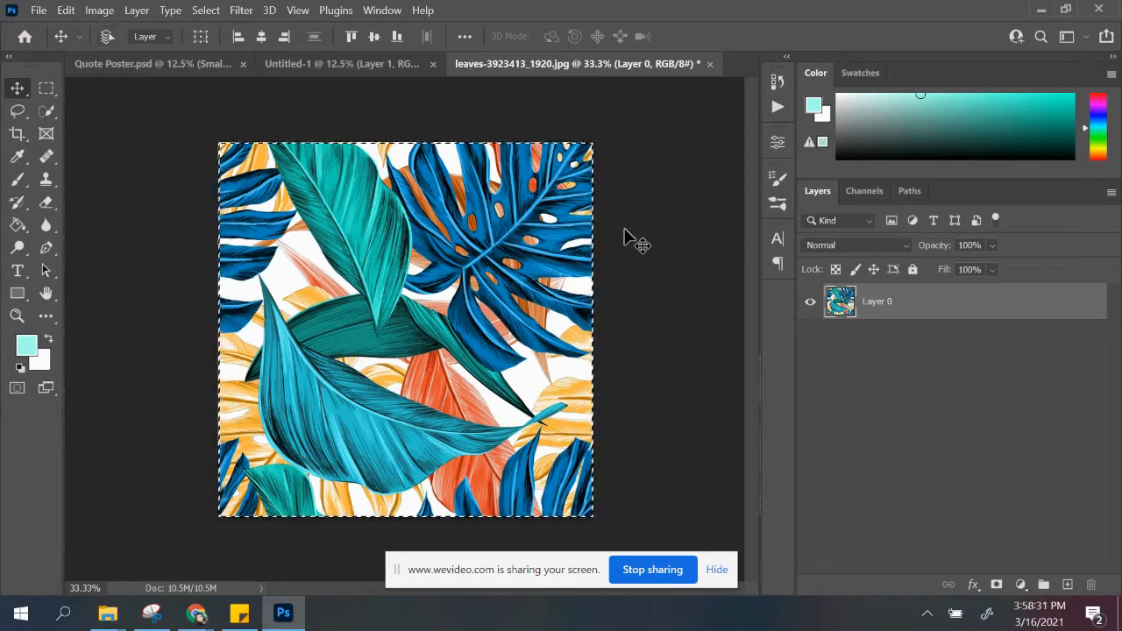
Step: Copy the selected leaves image and paste it into the blank layer of the Untitled-1 document
left_click(70, 12)
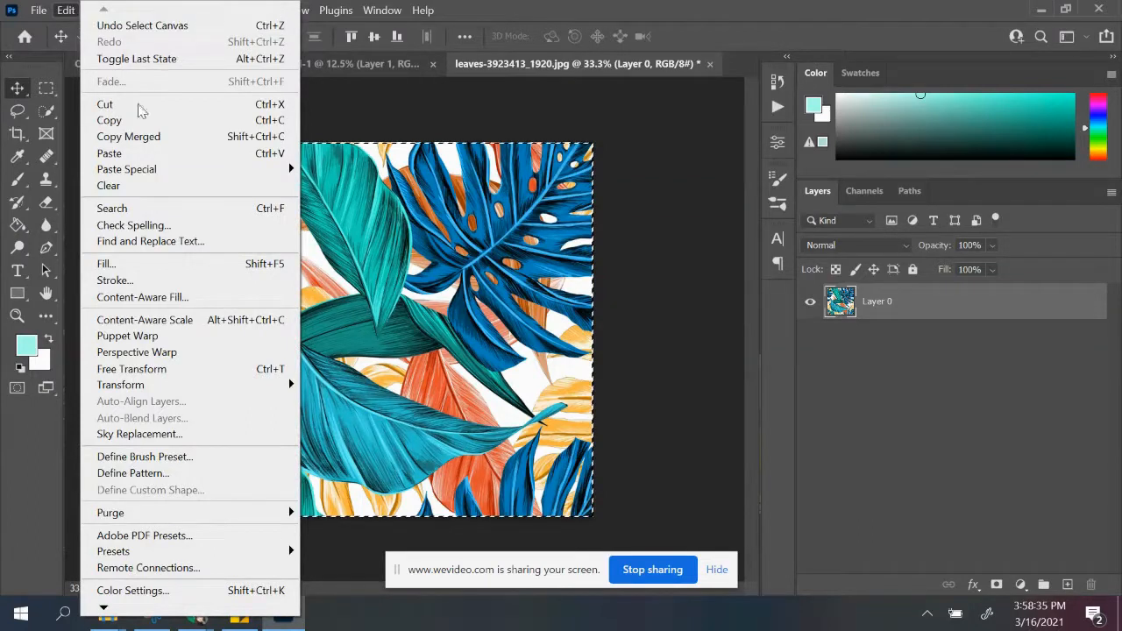
left_click(149, 122)
left_click(369, 68)
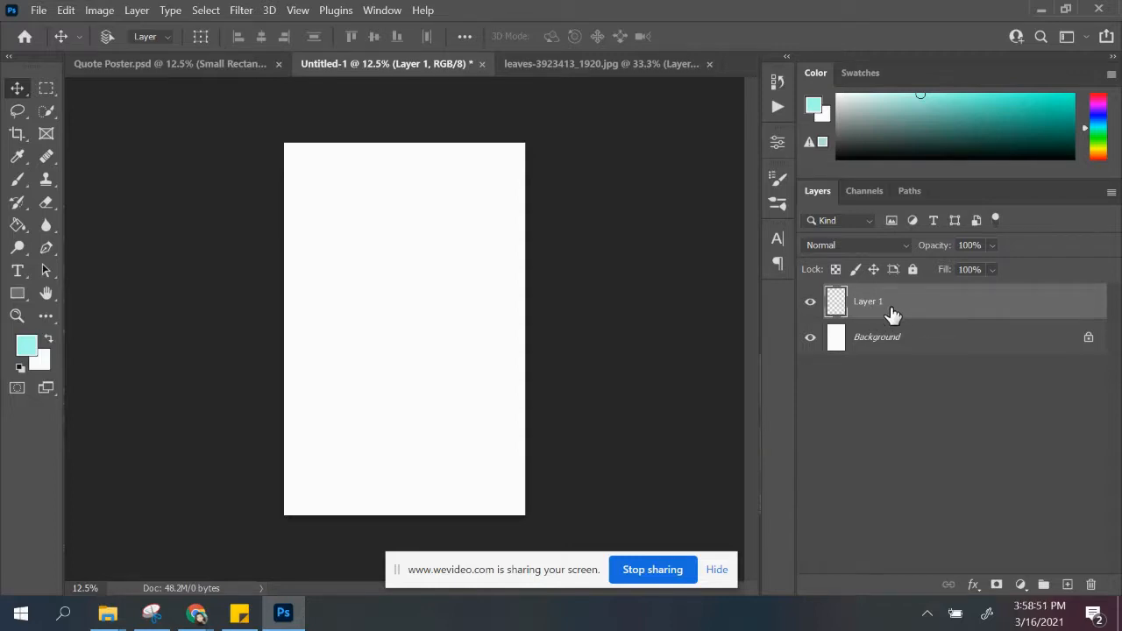
key("ctrl")
key("ctrl+v")
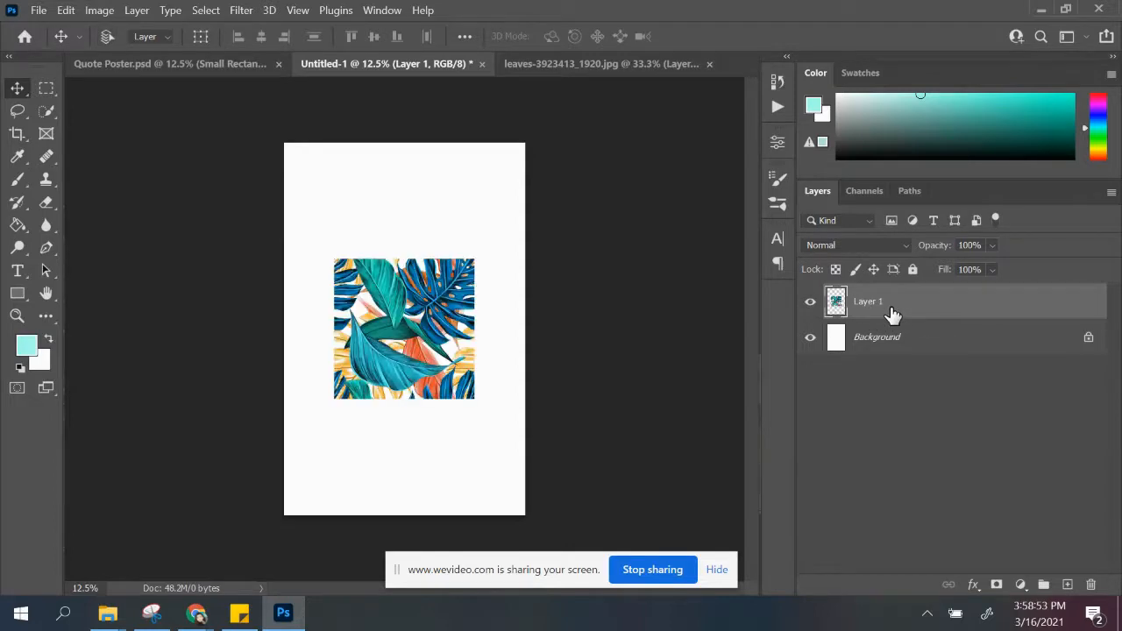
Step: Rename the layer containing the pasted leaves as Leaf Texture
double_click(882, 307)
type("Text")
key("BackSpace")
key("BackSpace")
key("BackSpace")
key("BackSpace")
type("Teaf Texture")
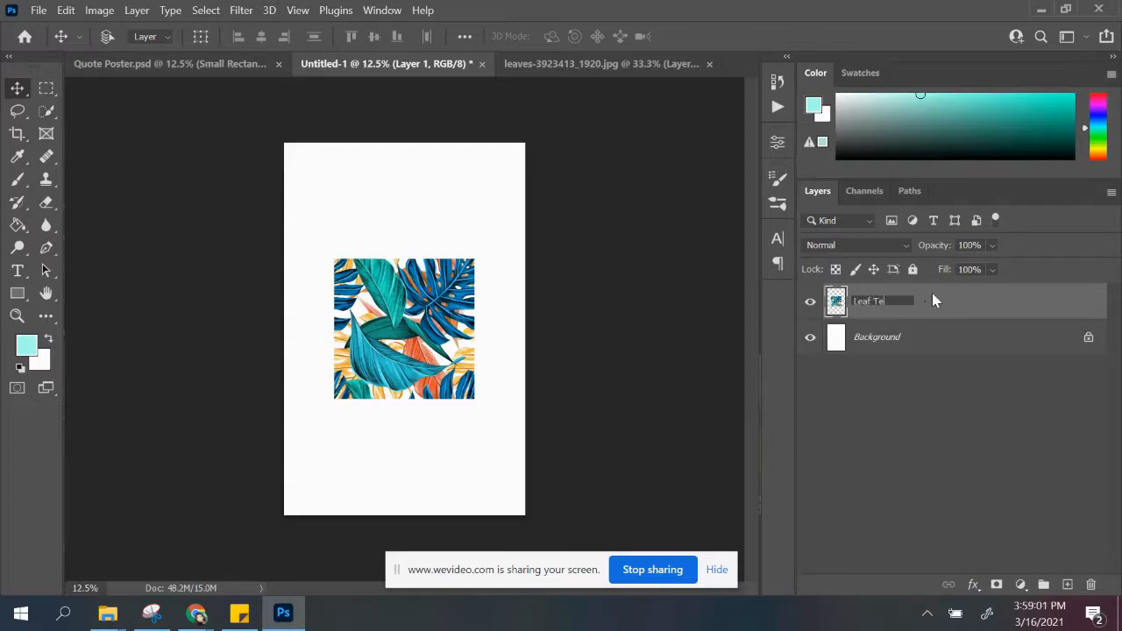
key("Return")
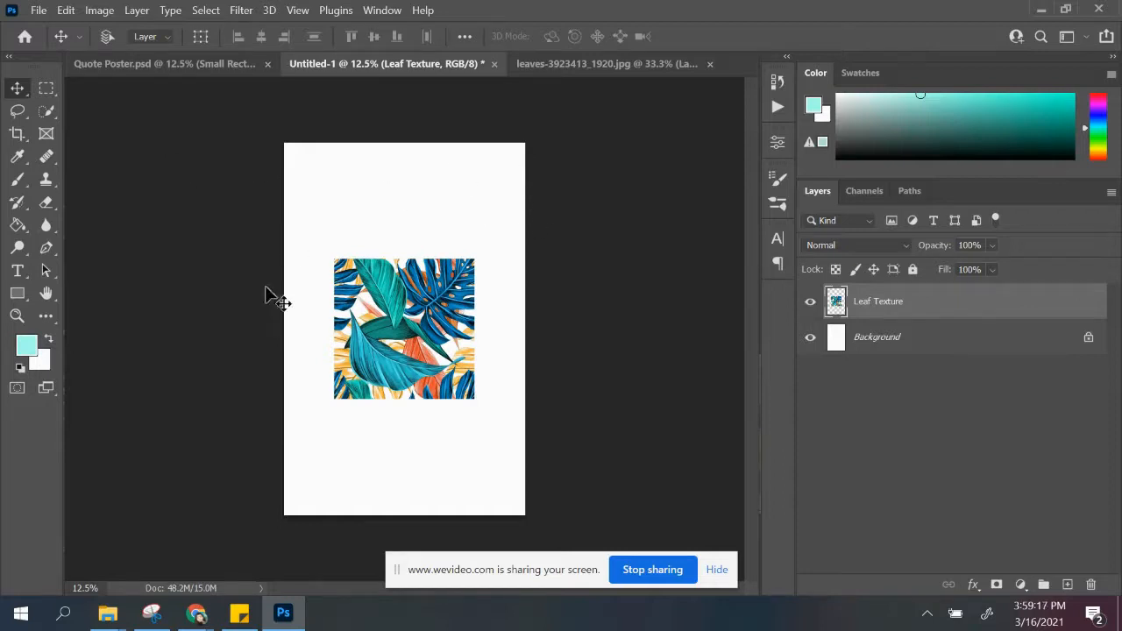
Step: Free Transform the leaf texture, scaling it proportionally to about 278% so that it covers the whole page
key("ctrl+t")
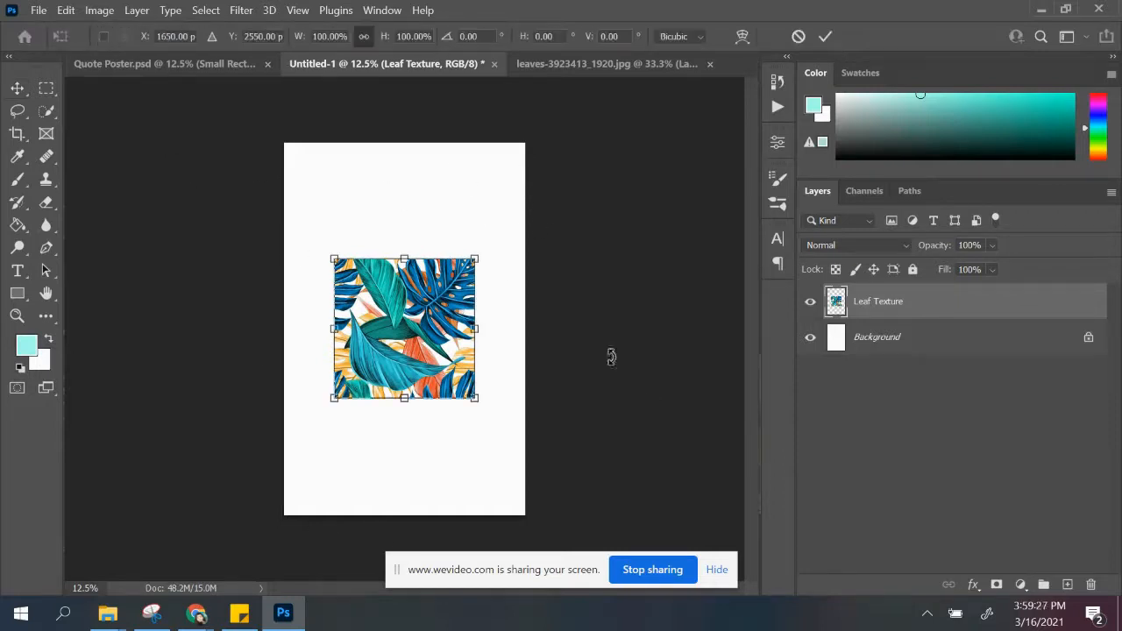
left_click(99, 11)
mouse_move(63, 10)
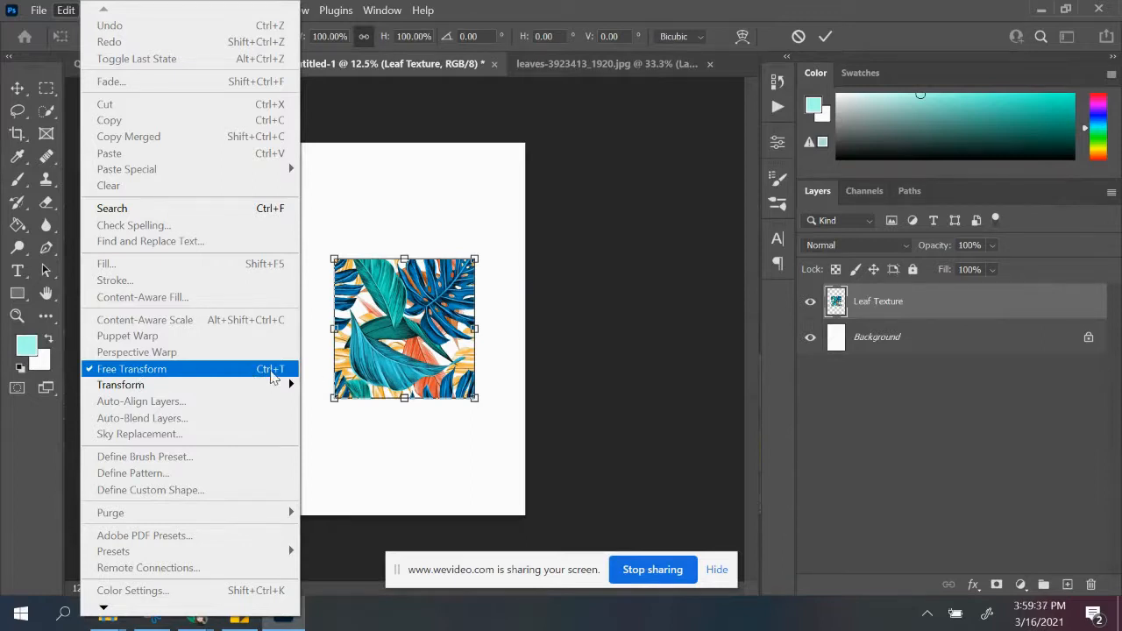
left_click(342, 408)
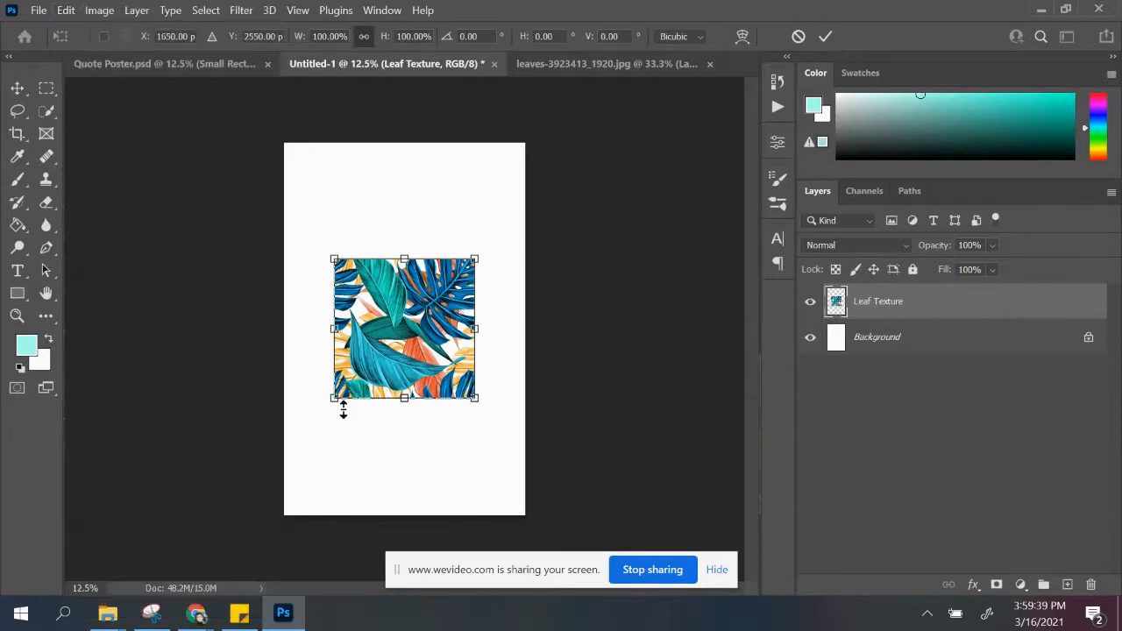
left_click_drag(331, 398, 208, 524)
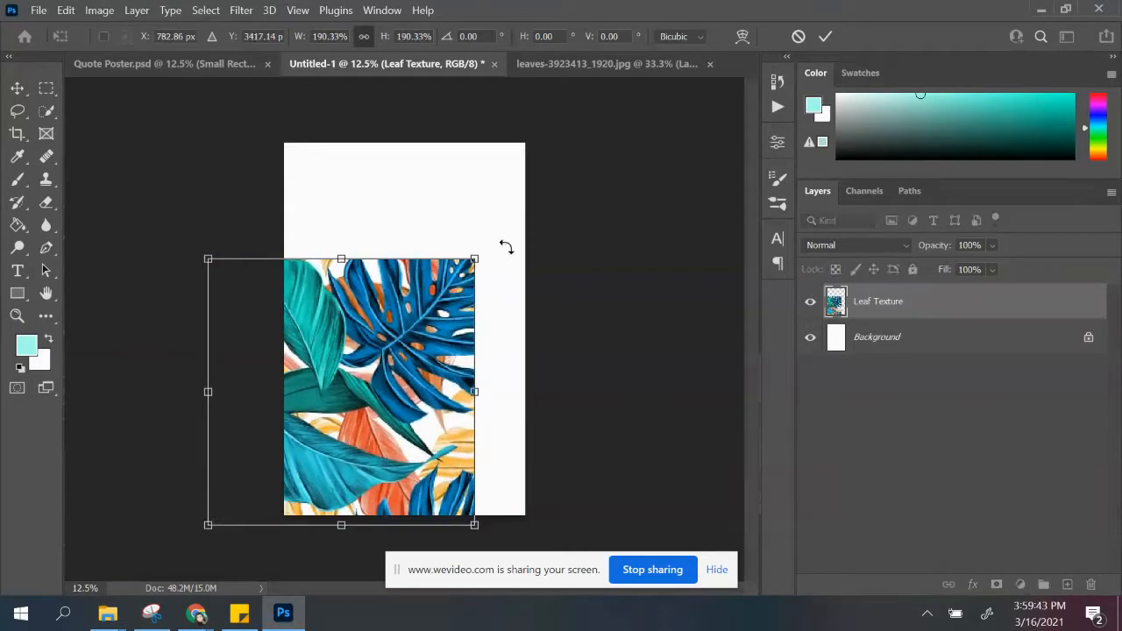
left_click_drag(474, 260, 617, 156)
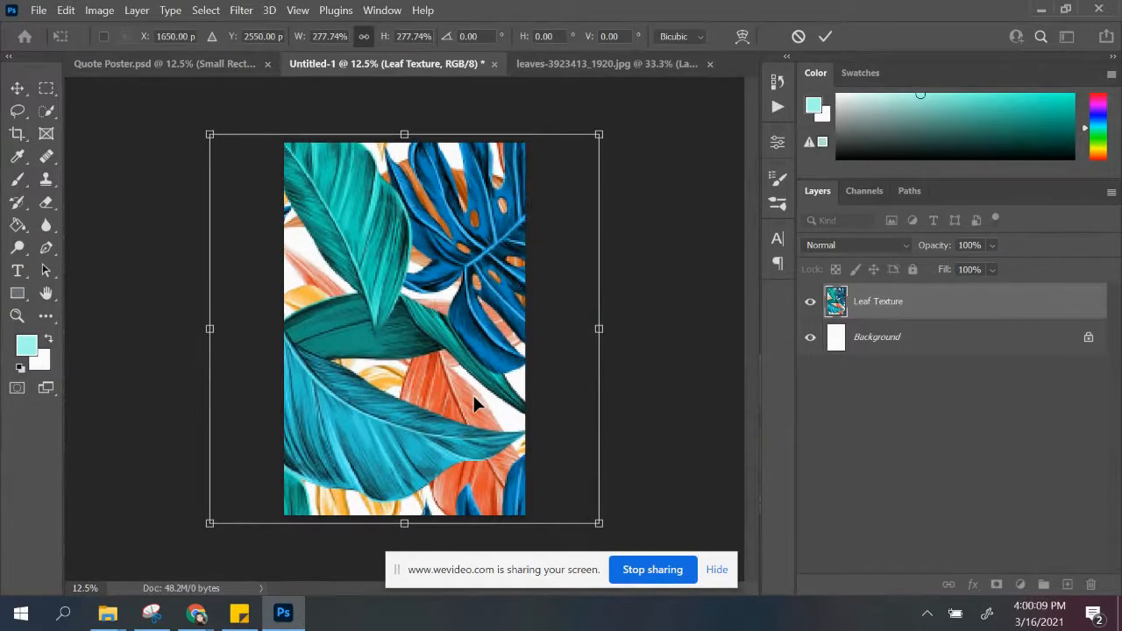
key("Return")
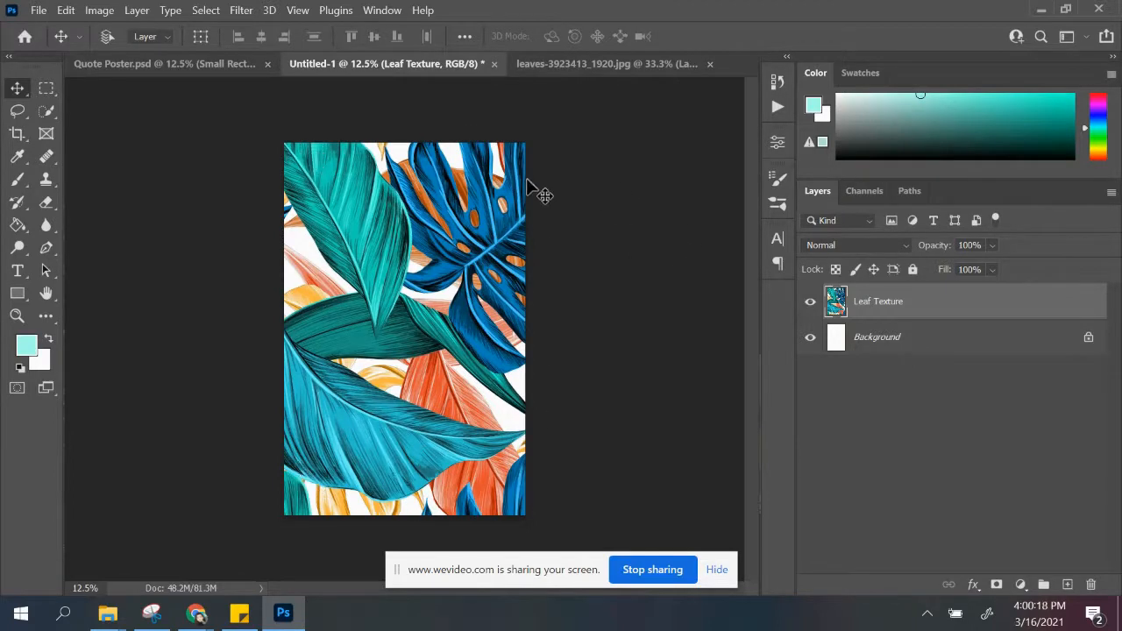
Step: Add a new layer above Leaf Texture and name it Color Overlay
left_click(1068, 584)
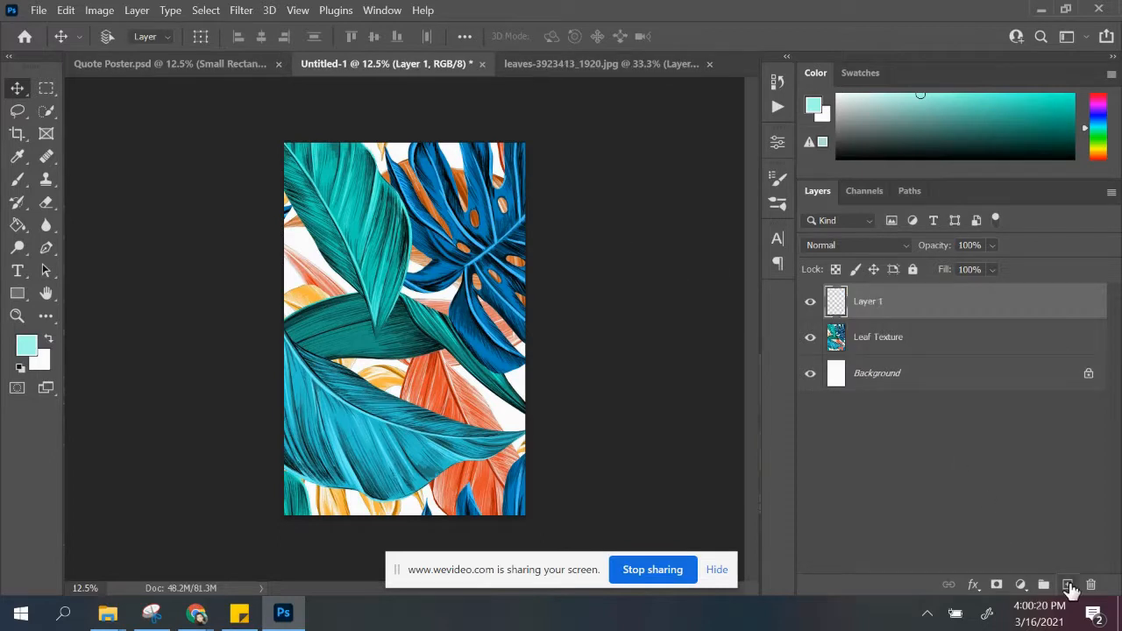
double_click(884, 301)
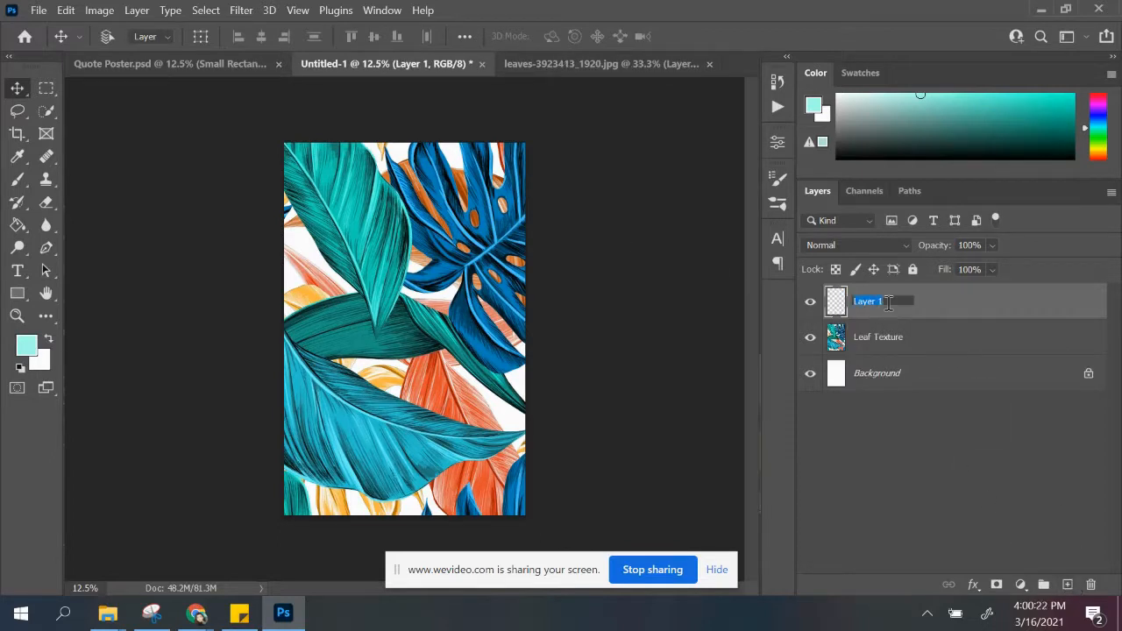
type("C")
type("olor G")
type("vera")
type("y")
key("Return")
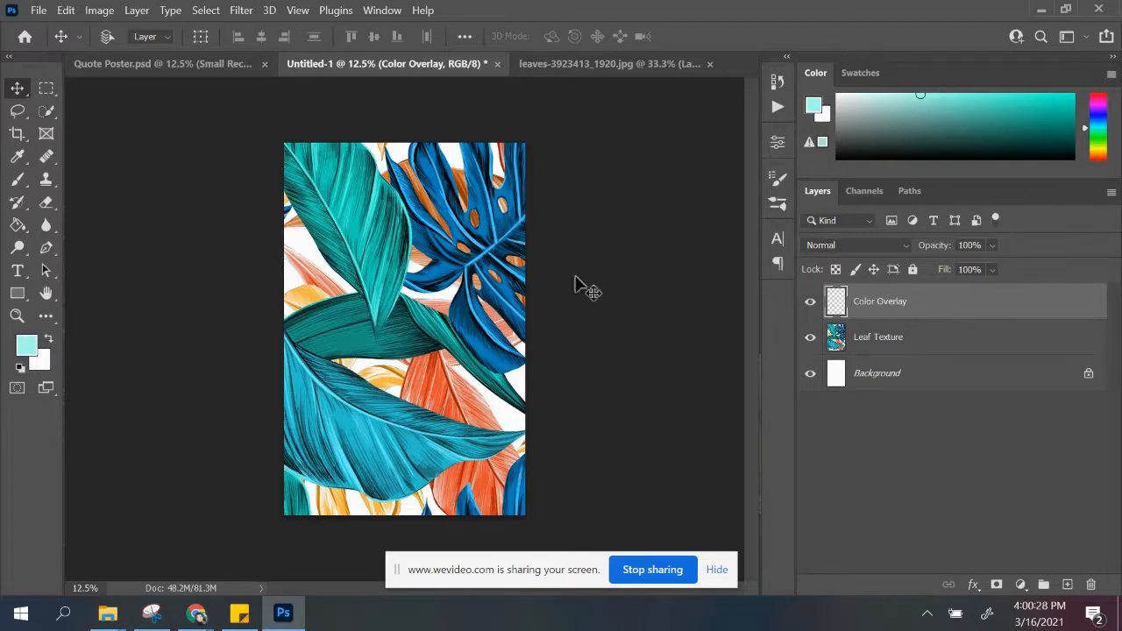
Step: Set the foreground color to dark blue (#2b3487)
left_click(26, 347)
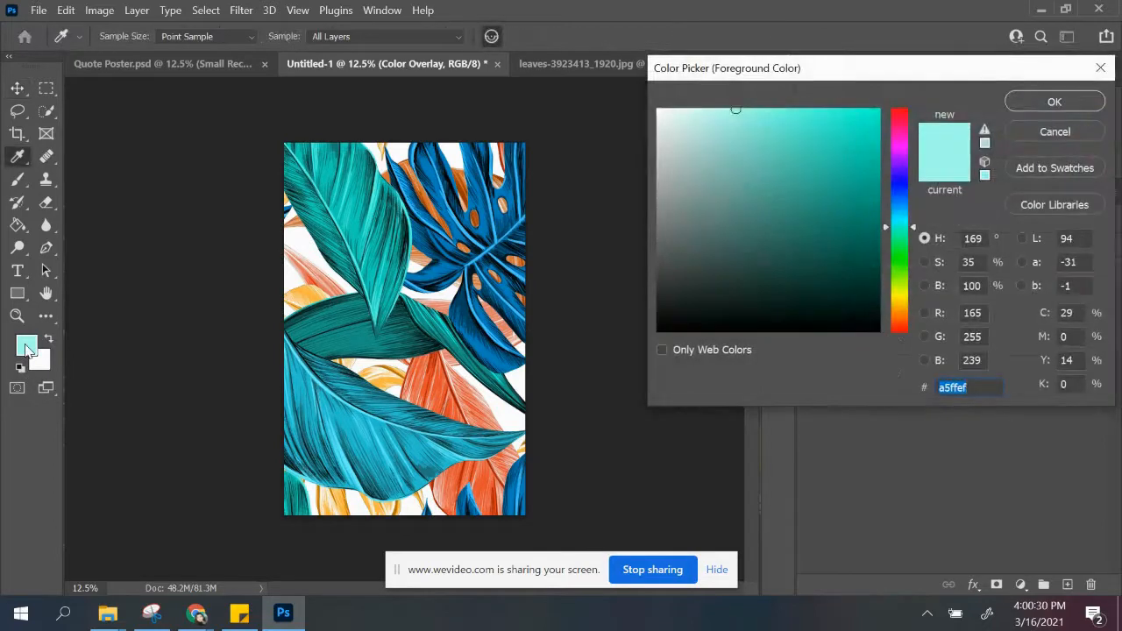
left_click(900, 187)
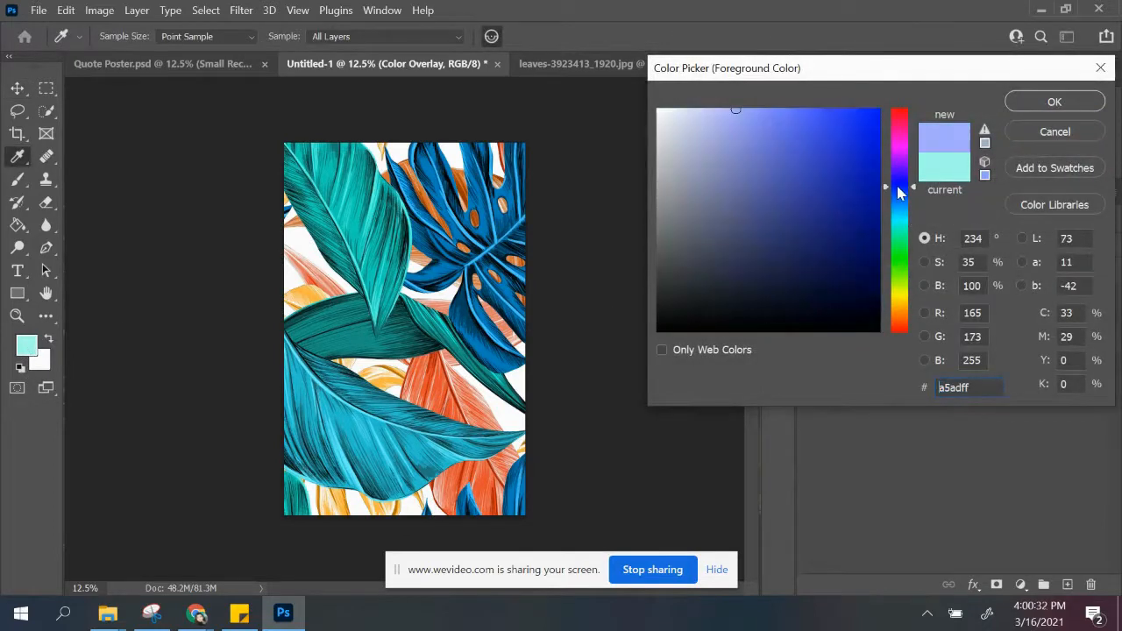
mouse_move(781, 217)
left_mouse_down()
mouse_move(804, 205)
mouse_move(815, 220)
mouse_move(809, 214)
left_mouse_up()
left_click(1054, 102)
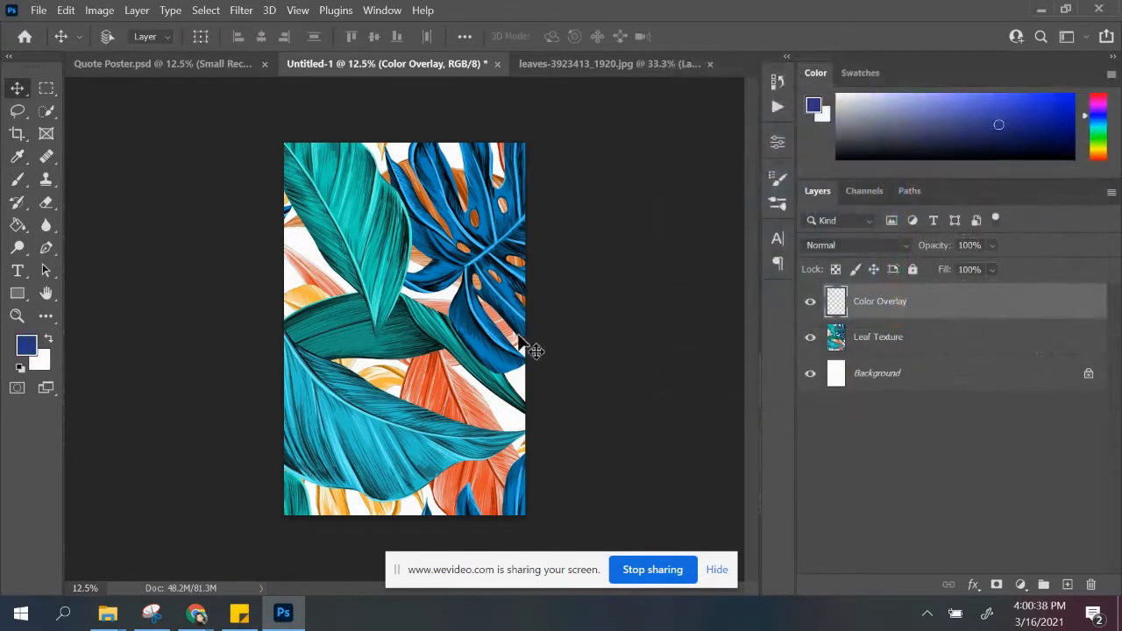
Step: Fill the Color Overlay layer with the dark blue foreground color using the Paint Bucket, and return to the Move tool
left_click(16, 226)
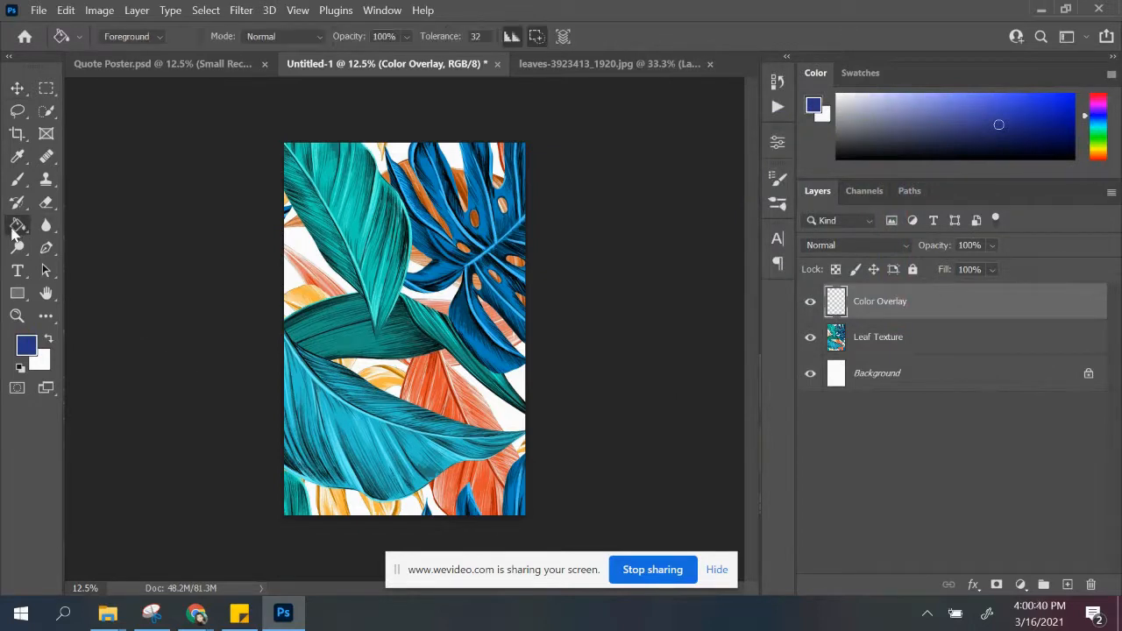
left_click(360, 226)
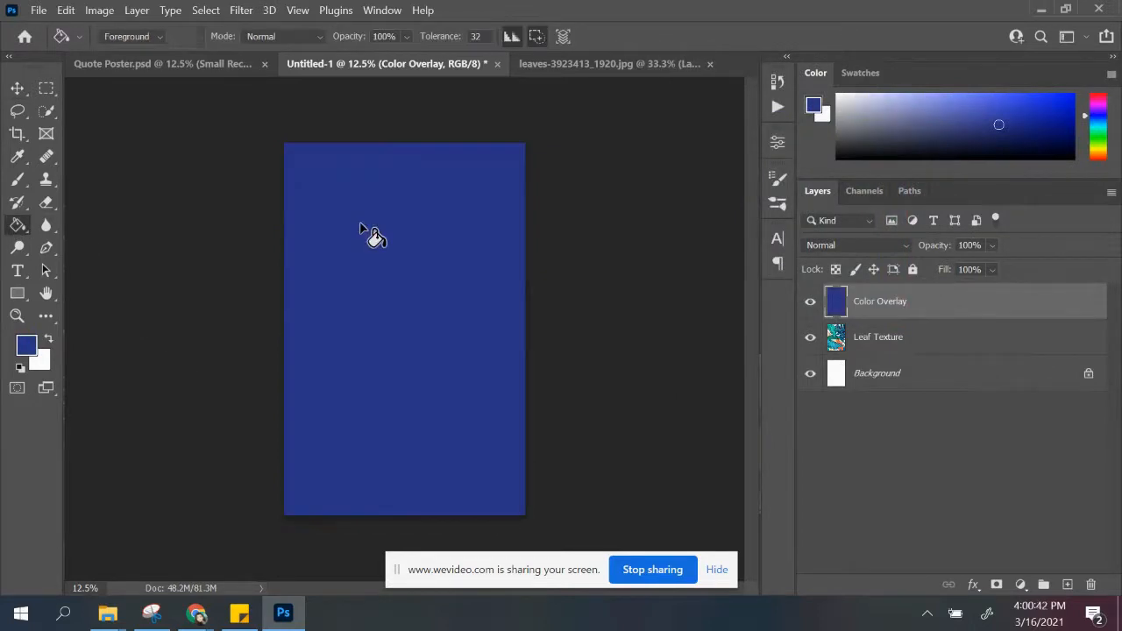
left_click(17, 88)
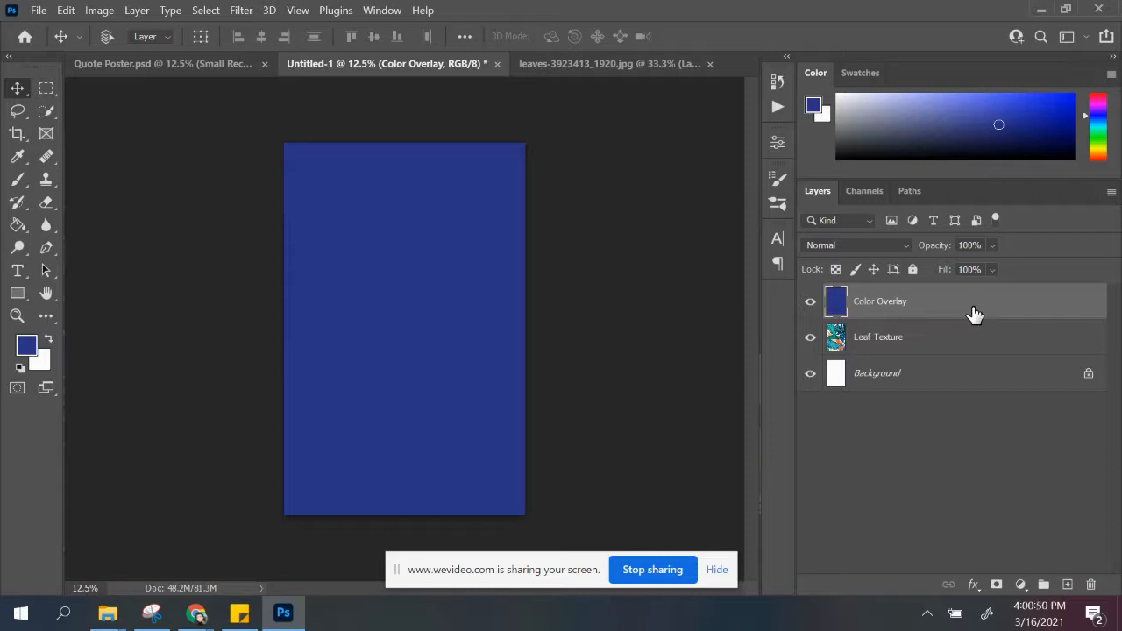
Step: Toggle the Color Overlay layer's visibility off and on to compare it with the leaf texture beneath, leaving it shown
left_click(810, 304)
left_click(811, 304)
left_click(811, 304)
left_click(811, 304)
left_click(811, 304)
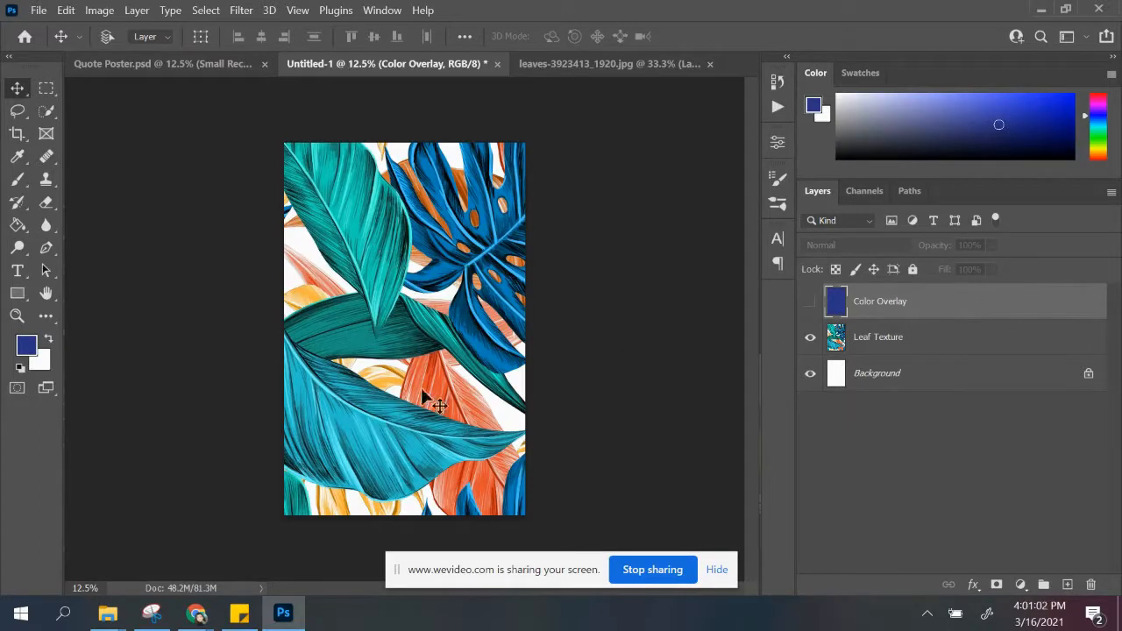
left_click(811, 304)
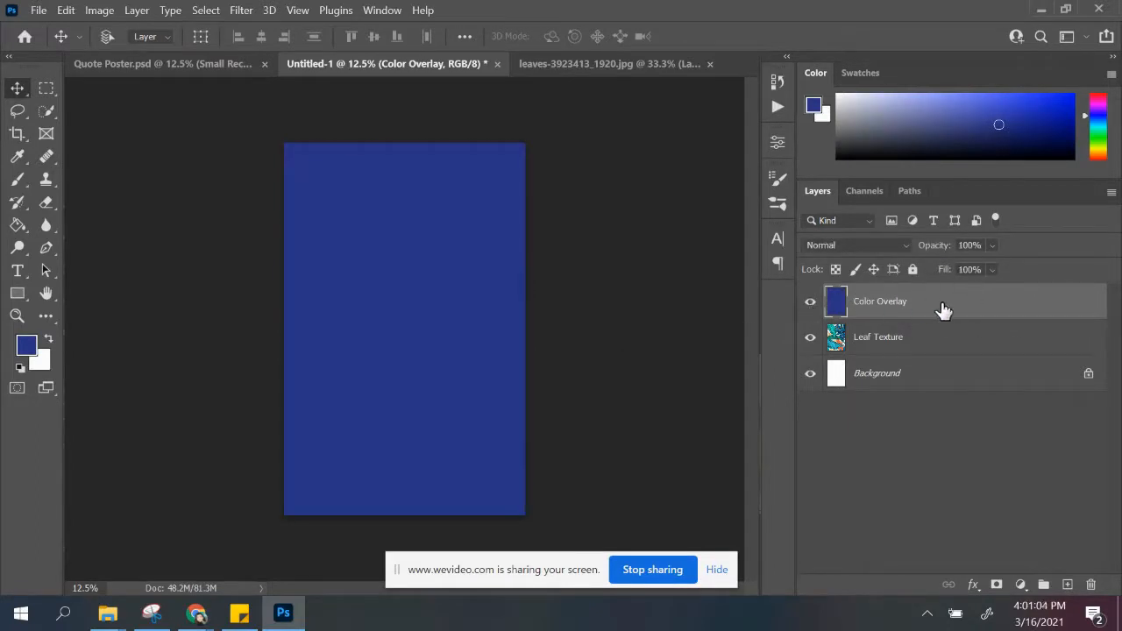
Step: Set the Color Overlay layer's blend mode to Soft Light and add a blank layer above it
left_click(907, 246)
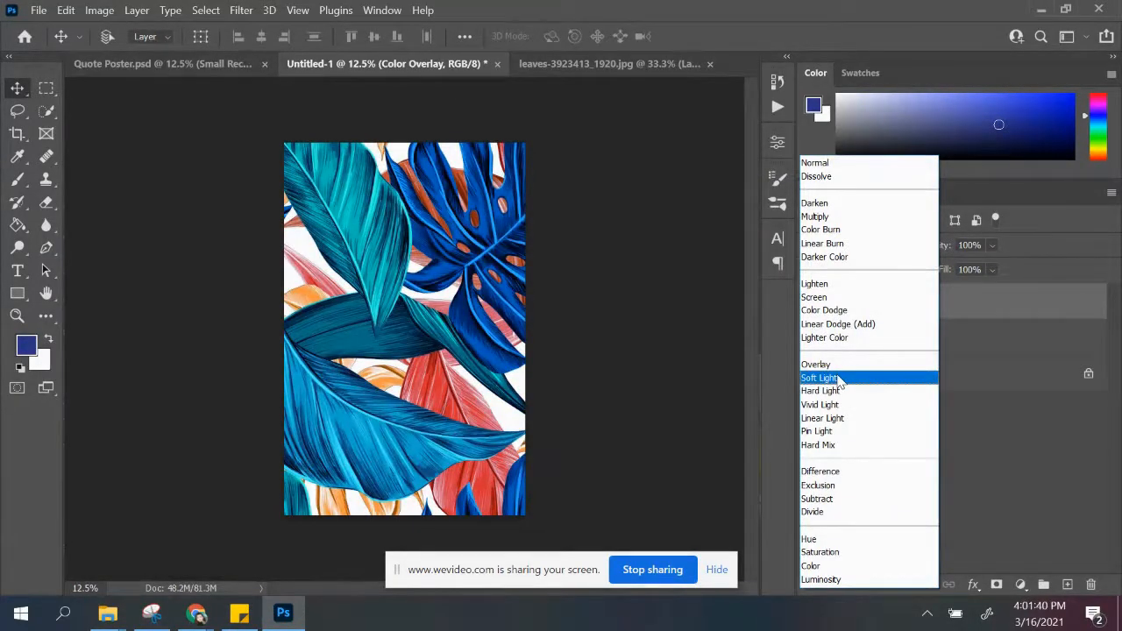
left_click(838, 379)
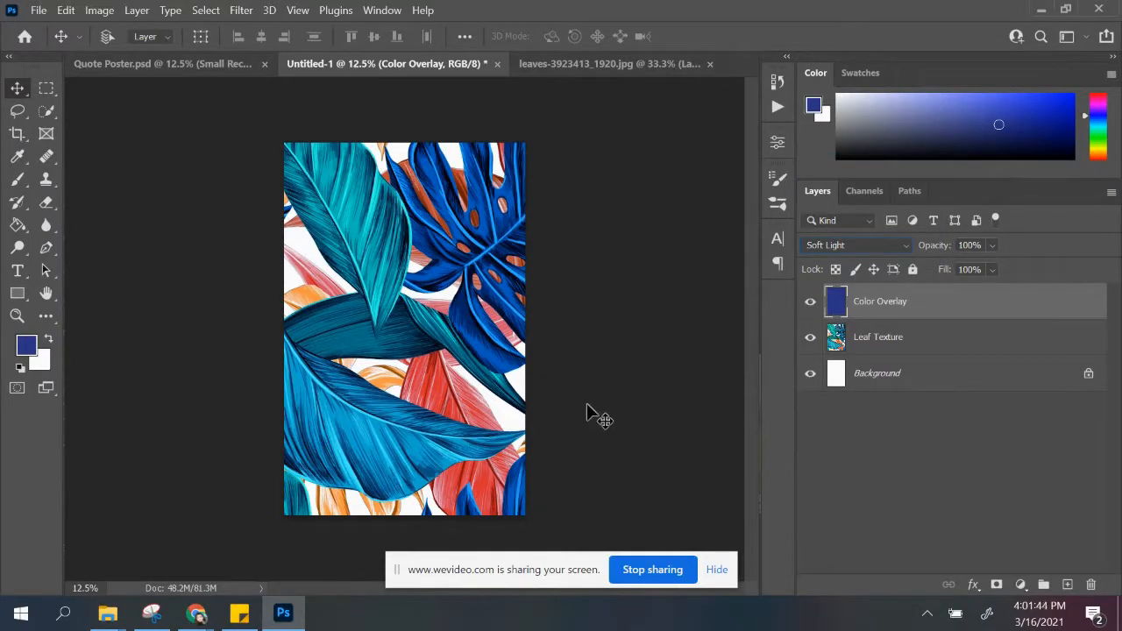
left_click(1067, 585)
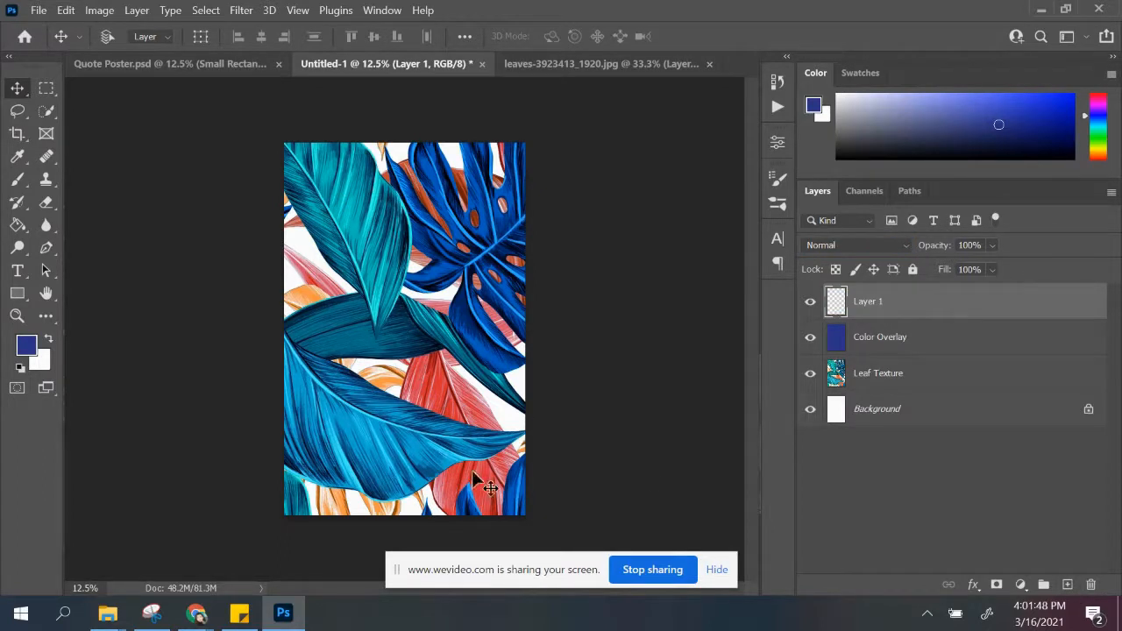
Step: Consult the finished design in Quote Poster.psd, return to Untitled-1 and set the foreground color to a medium teal
left_click(169, 65)
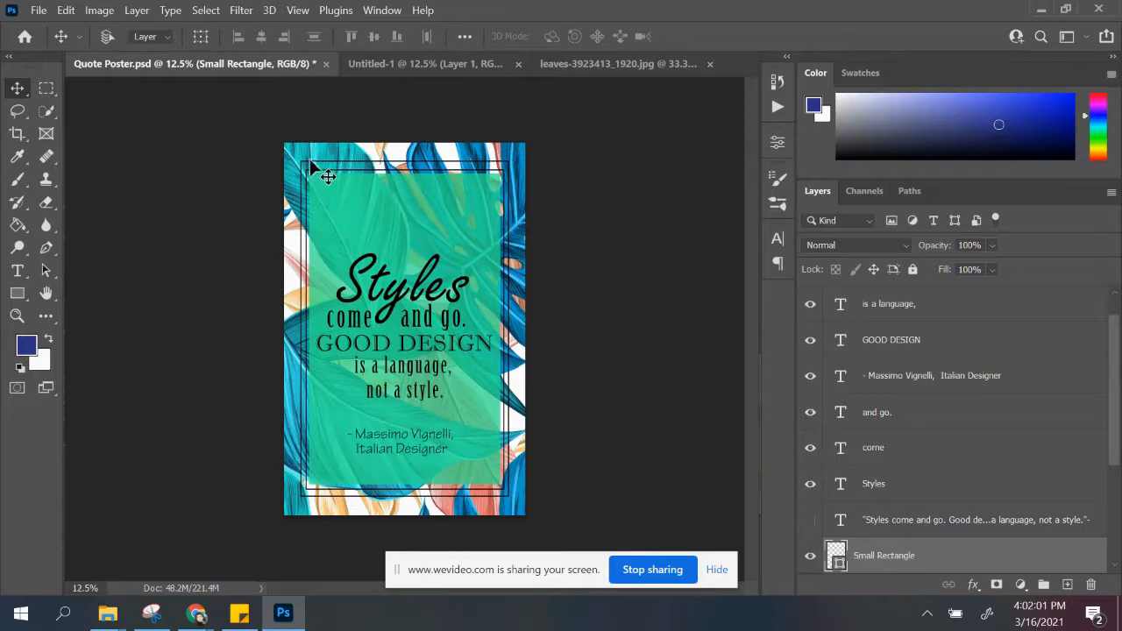
left_click(426, 69)
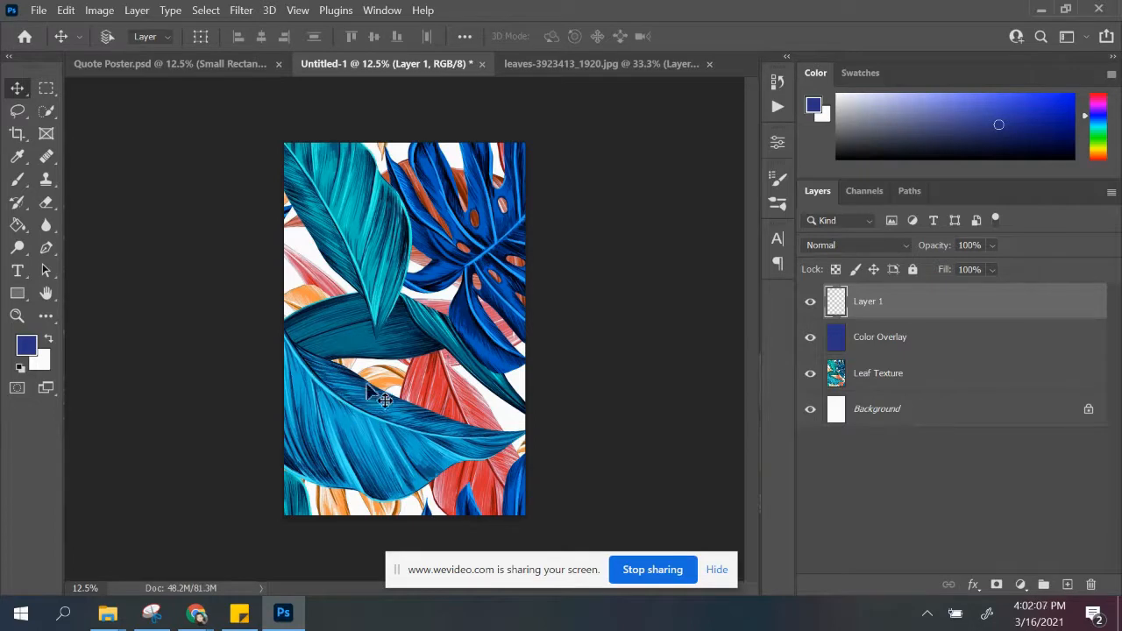
left_click(27, 349)
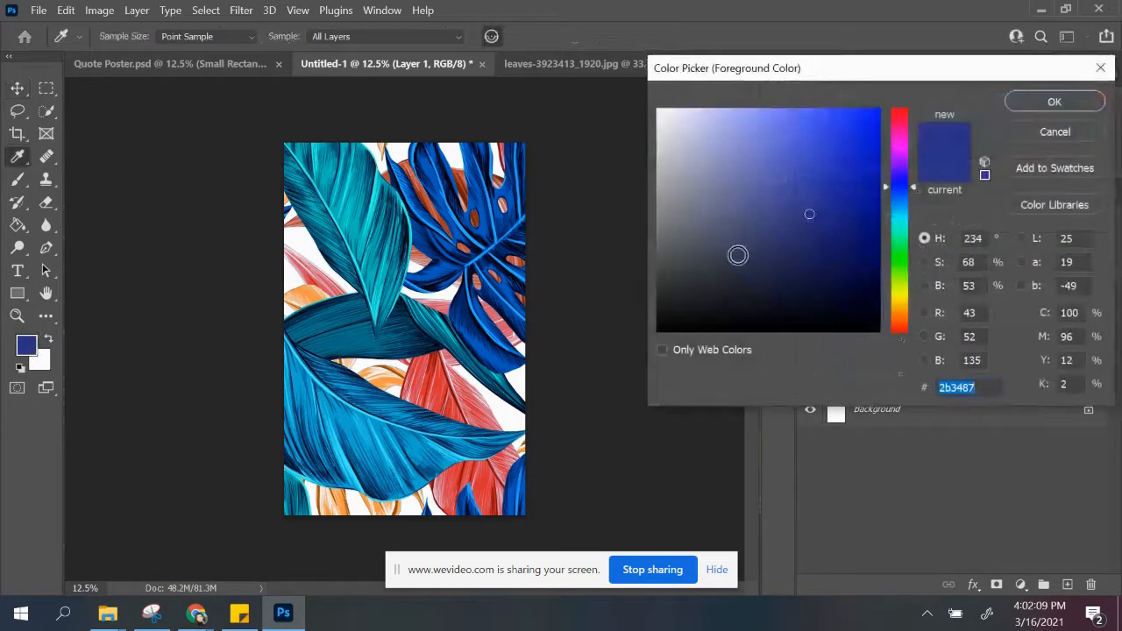
left_click_drag(902, 254, 901, 231)
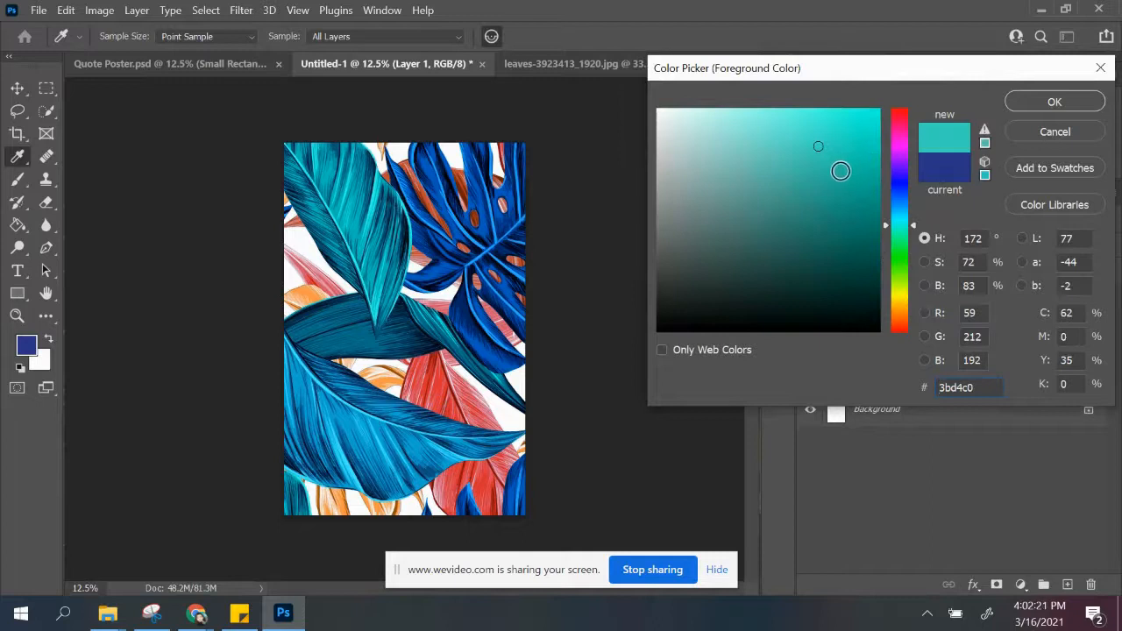
left_click(840, 172)
mouse_move(840, 172)
left_mouse_down()
mouse_move(844, 182)
mouse_move(857, 168)
left_mouse_up()
left_click(903, 232)
left_click(1017, 101)
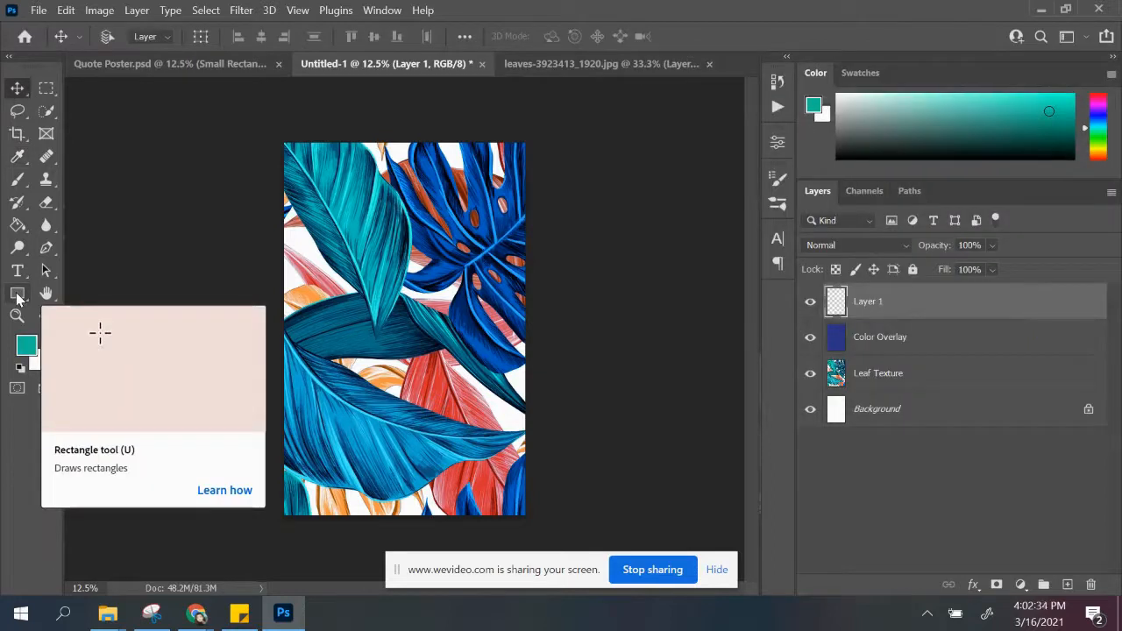
Step: Draw a teal rectangle shape about 7.78 in wide and 13.33 in high over the middle of the page
left_click(17, 295)
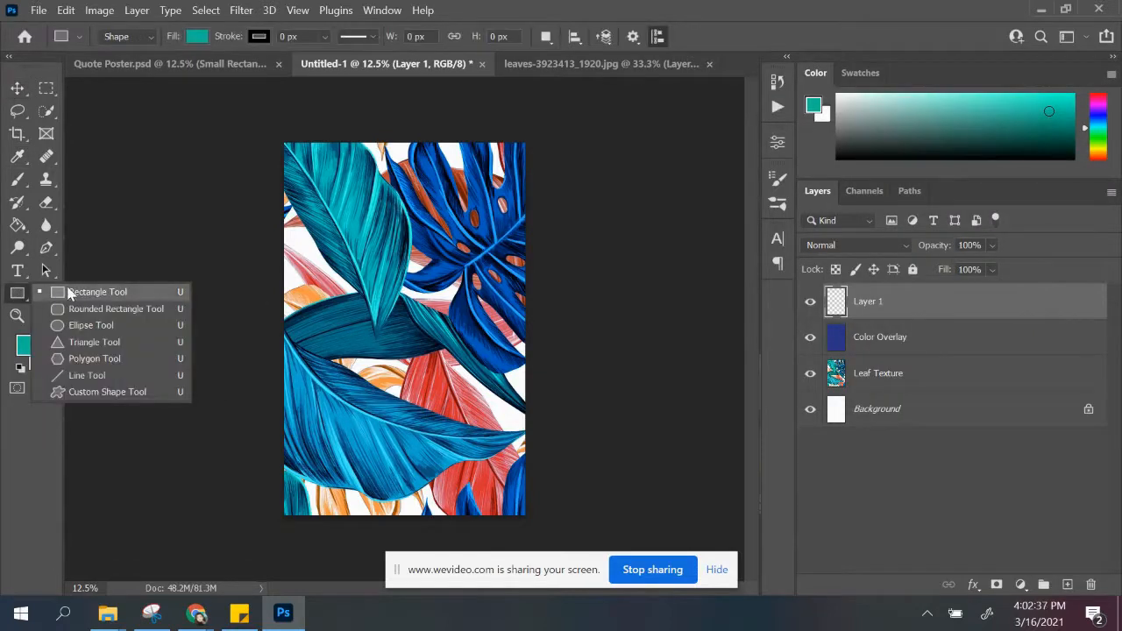
left_click(71, 292)
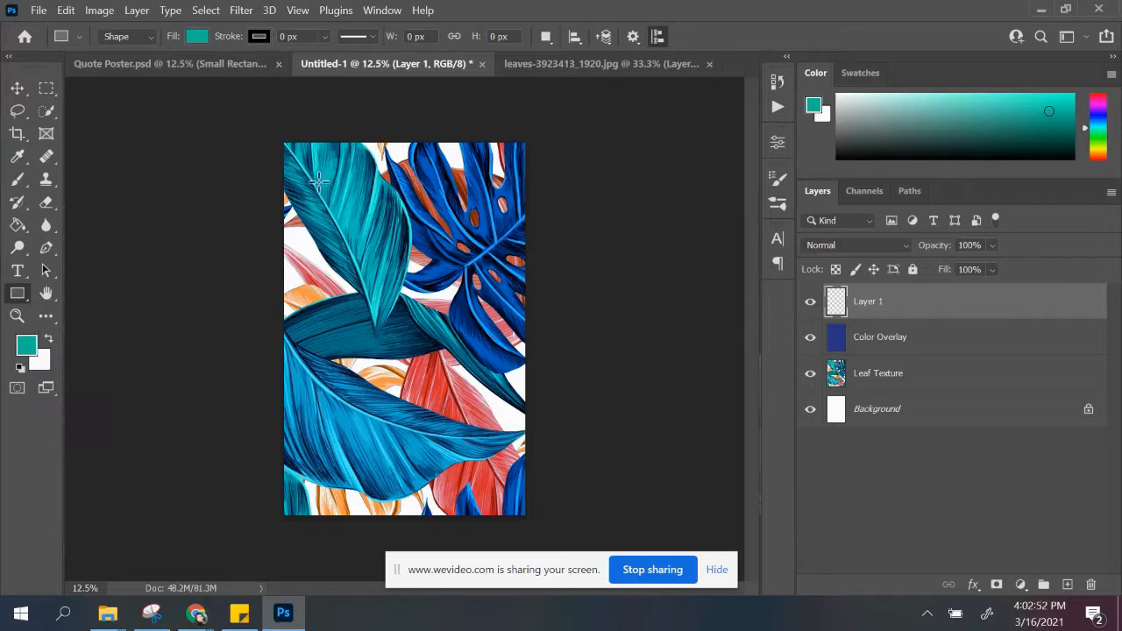
left_click_drag(318, 182, 477, 471)
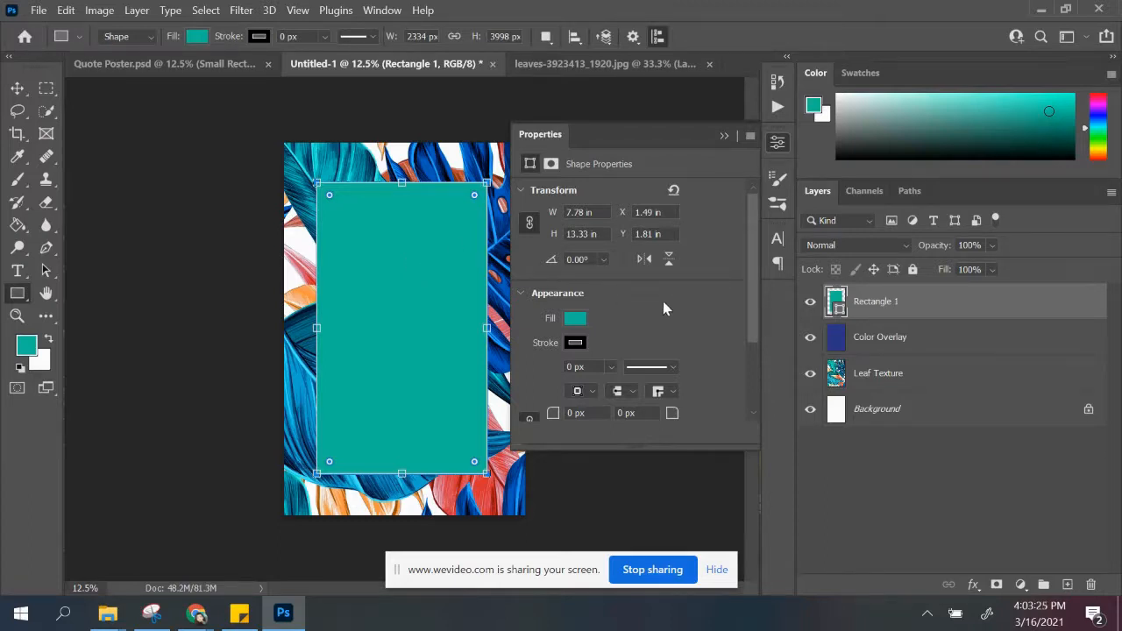
Step: Set the rectangle's stroke to no color and close its shape properties
left_click(575, 344)
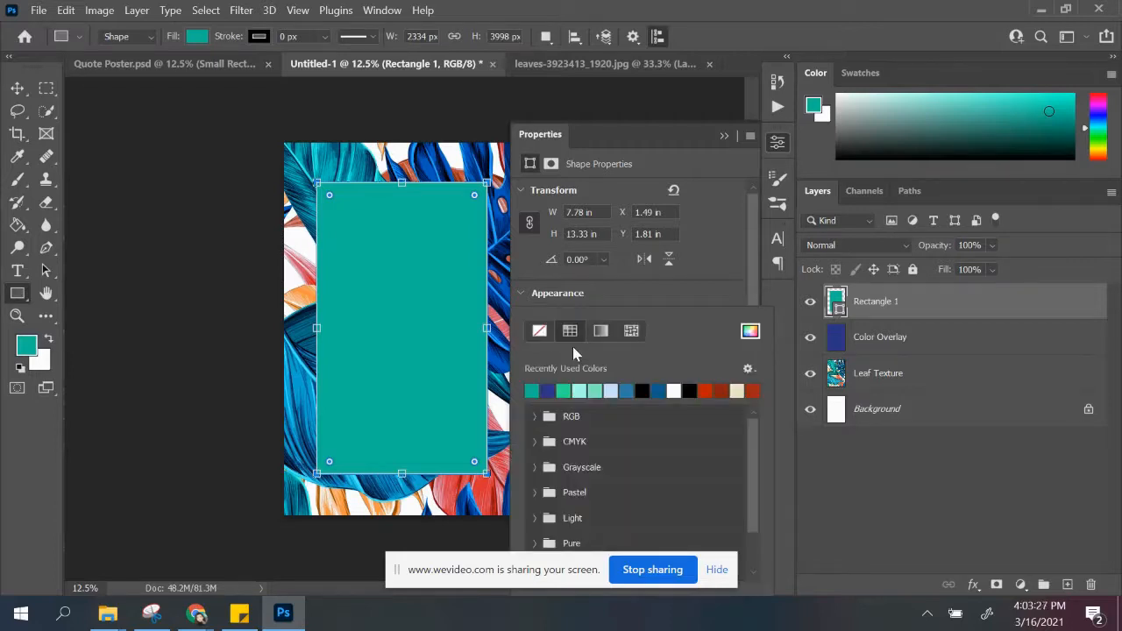
left_click(540, 330)
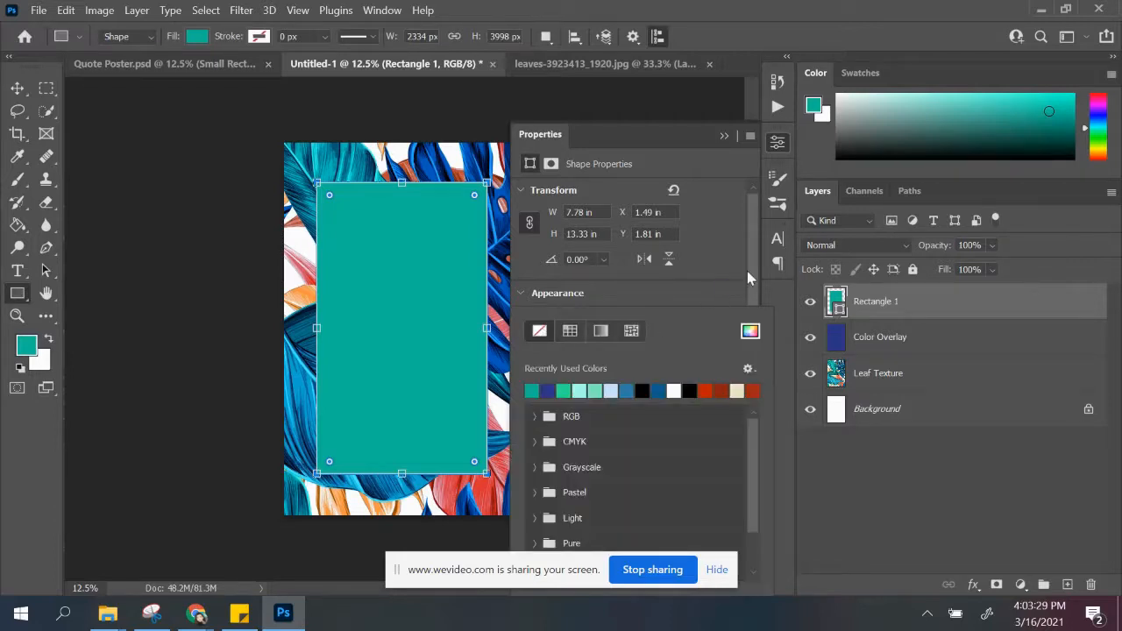
left_click(520, 295)
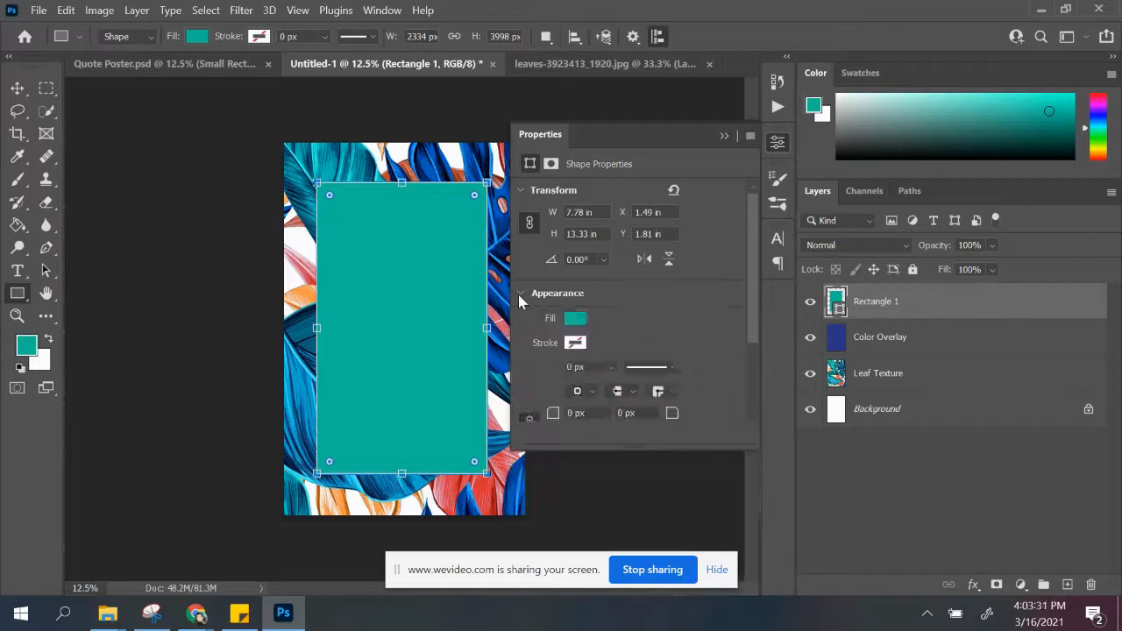
left_click(520, 295)
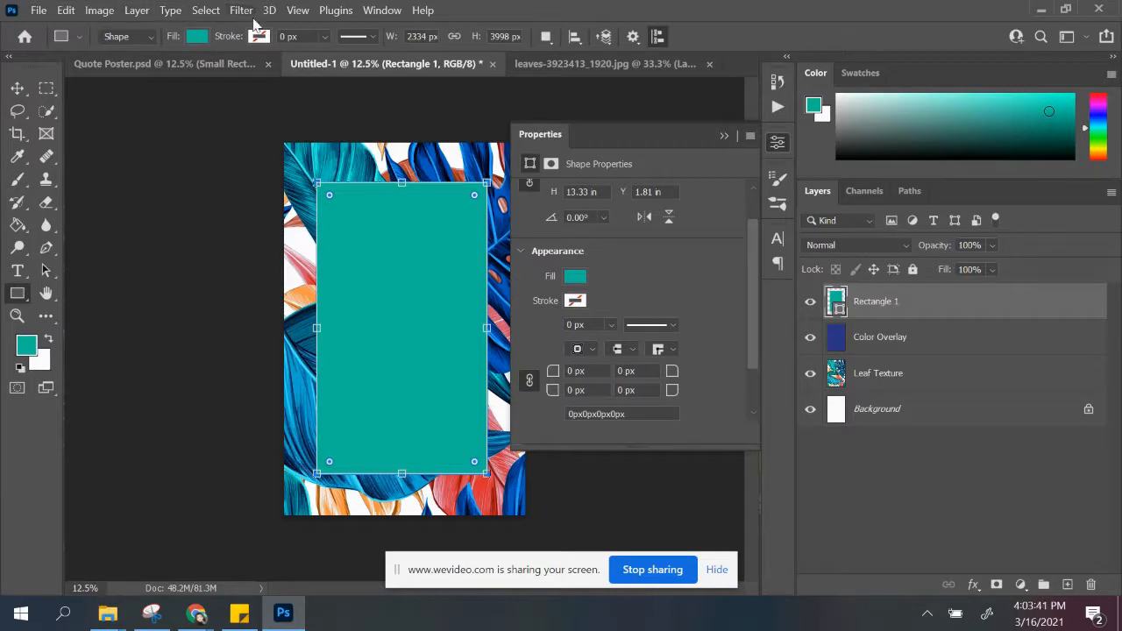
left_click(198, 37)
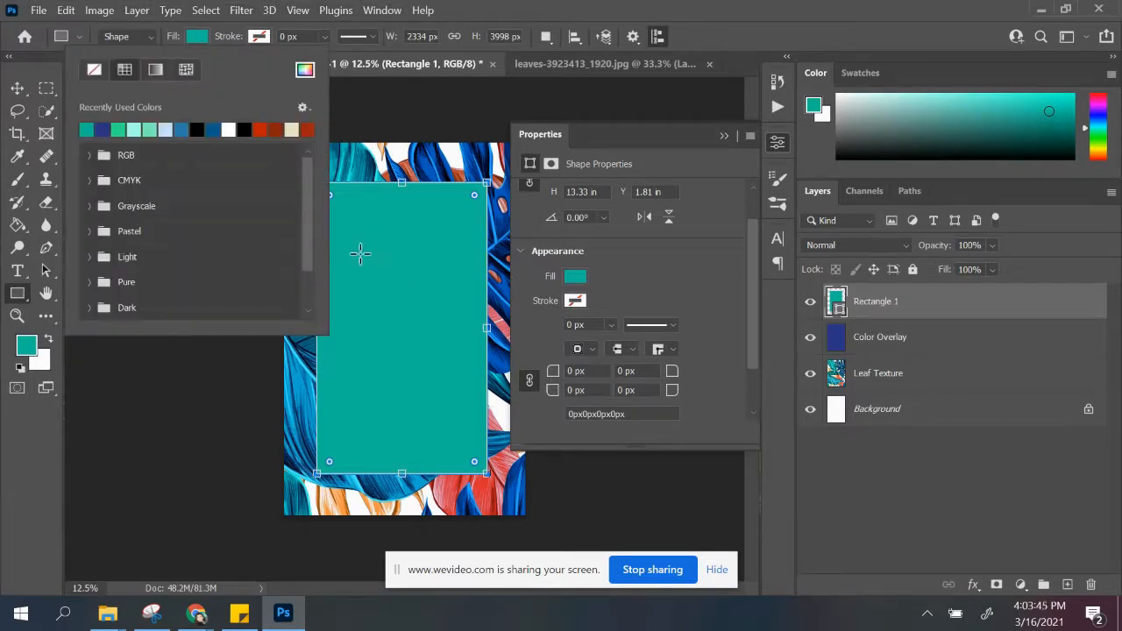
left_click(259, 38)
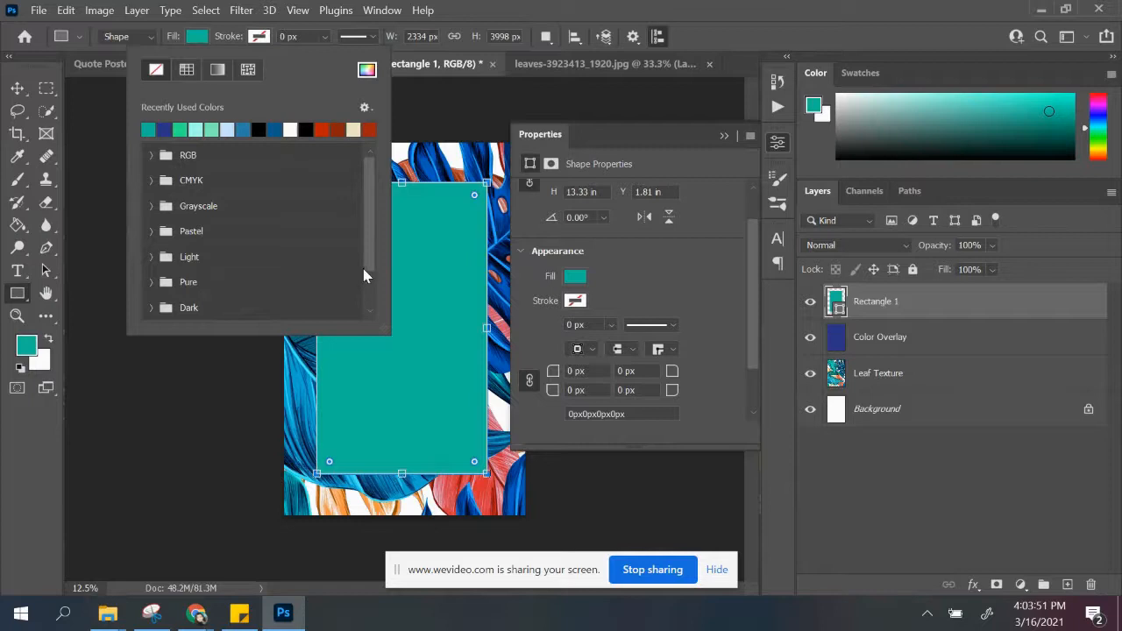
left_click(726, 137)
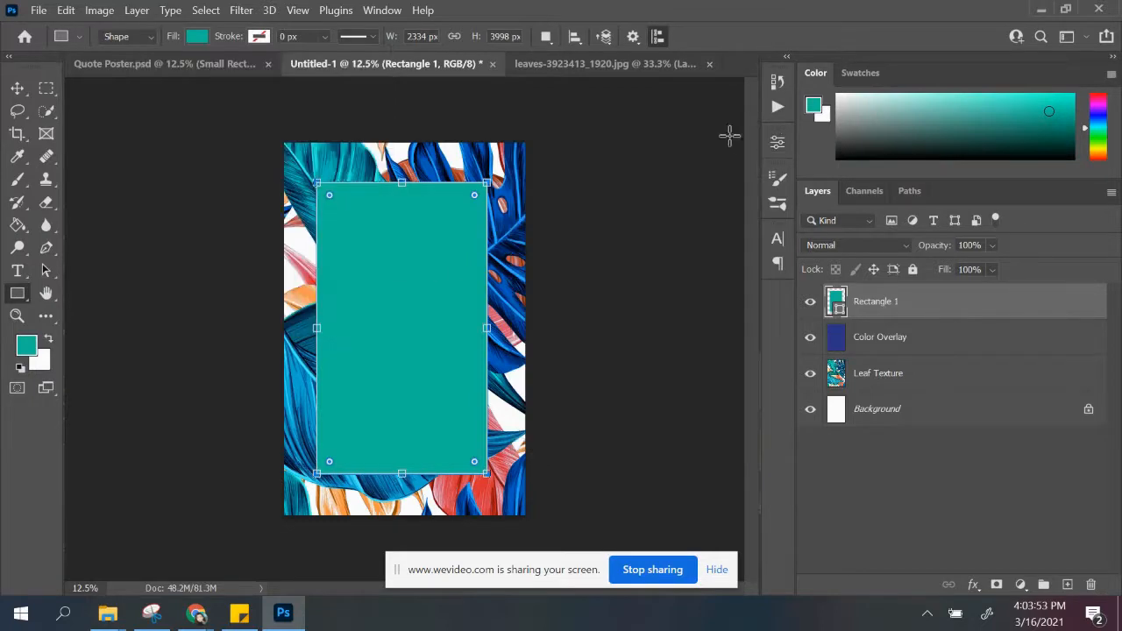
Step: Enlarge the rectangle on all four sides to about 2534 px wide and 4286 px high
left_click_drag(489, 327, 492, 327)
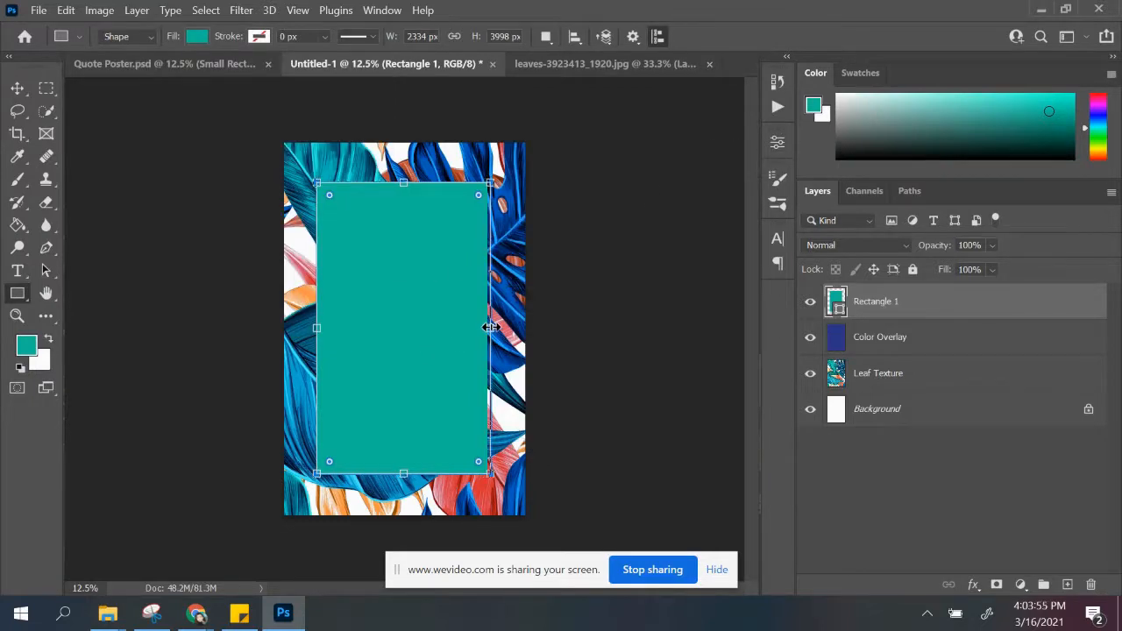
left_click_drag(317, 327, 309, 327)
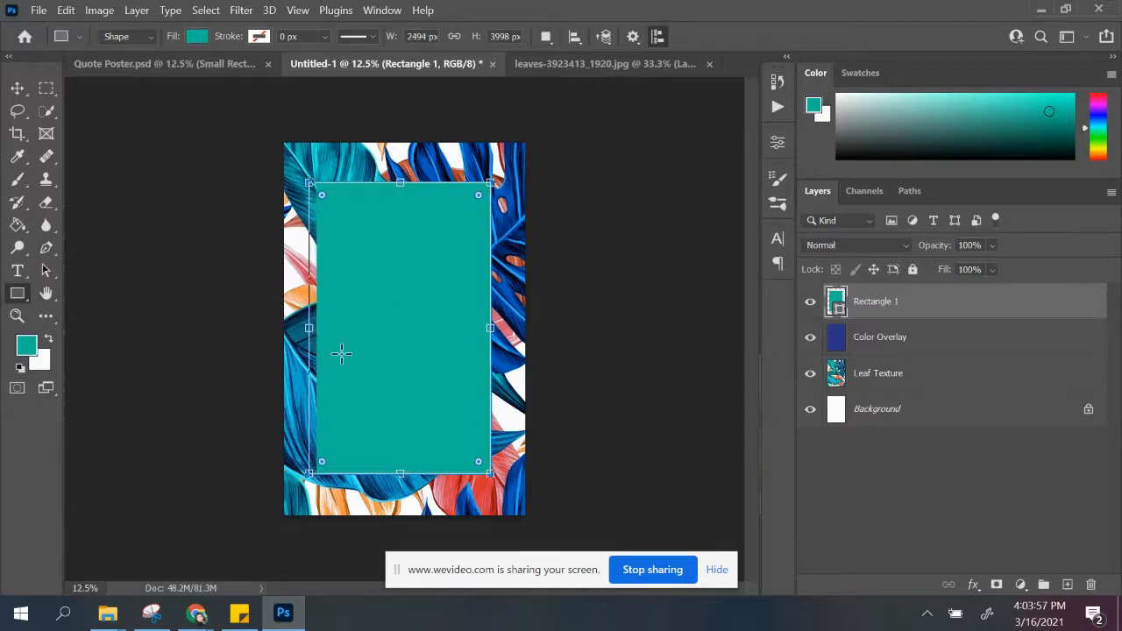
left_click_drag(404, 474, 404, 489)
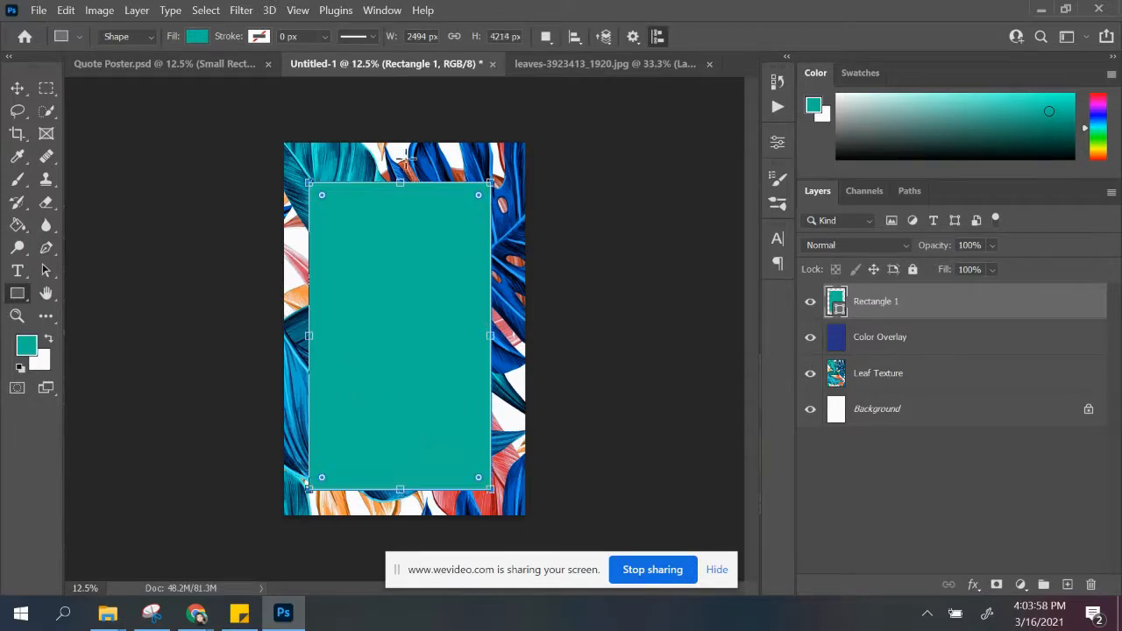
left_click_drag(399, 182, 401, 177)
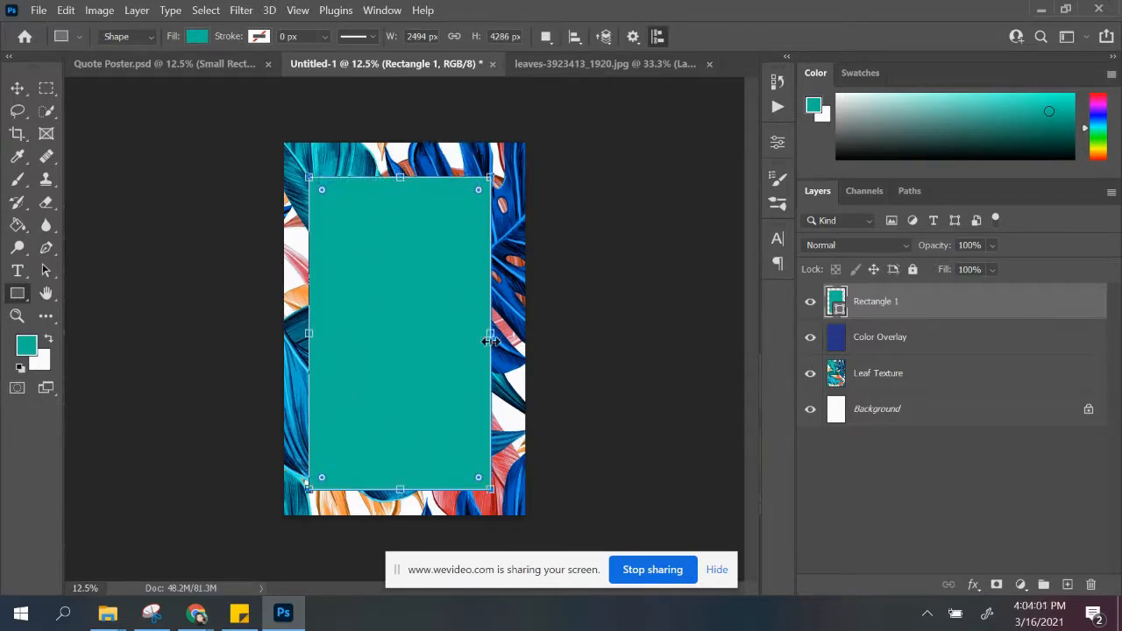
left_click_drag(489, 330, 494, 329)
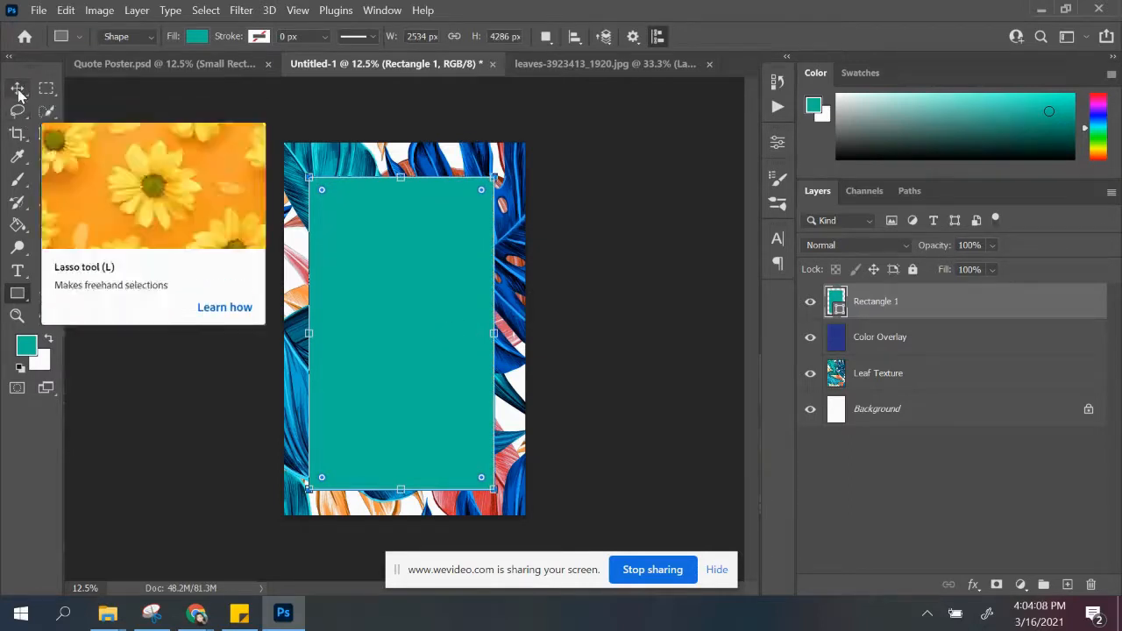
Step: Move the teal rectangle to the exact center of the page, using the horizontal and vertical smart guides
left_click(18, 91)
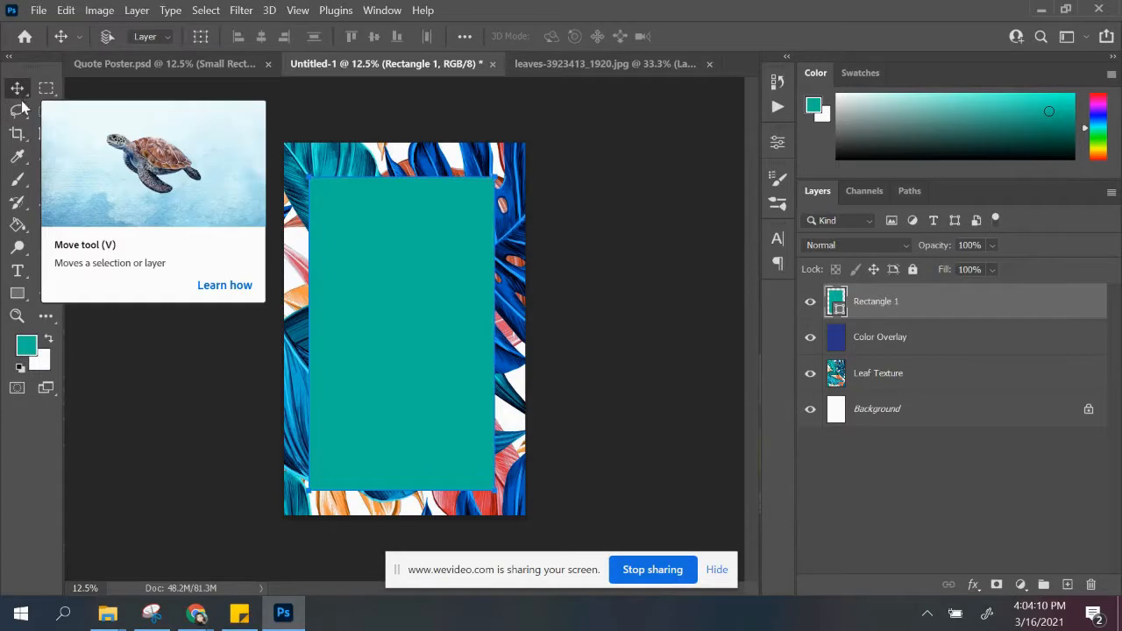
left_click_drag(389, 274, 391, 284)
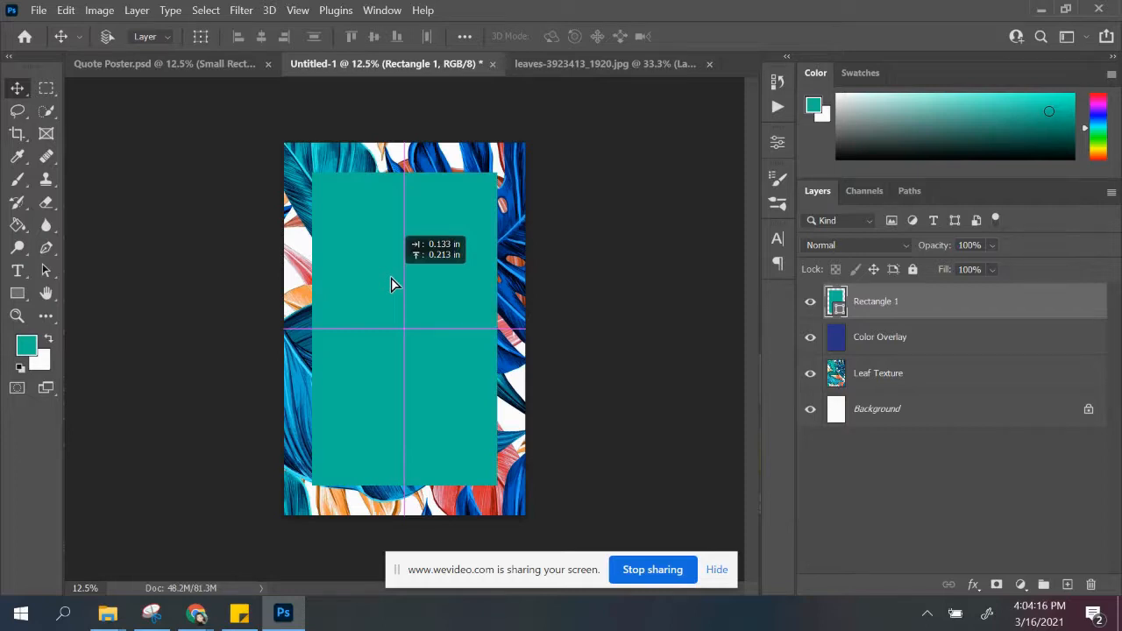
left_click_drag(392, 284, 400, 293)
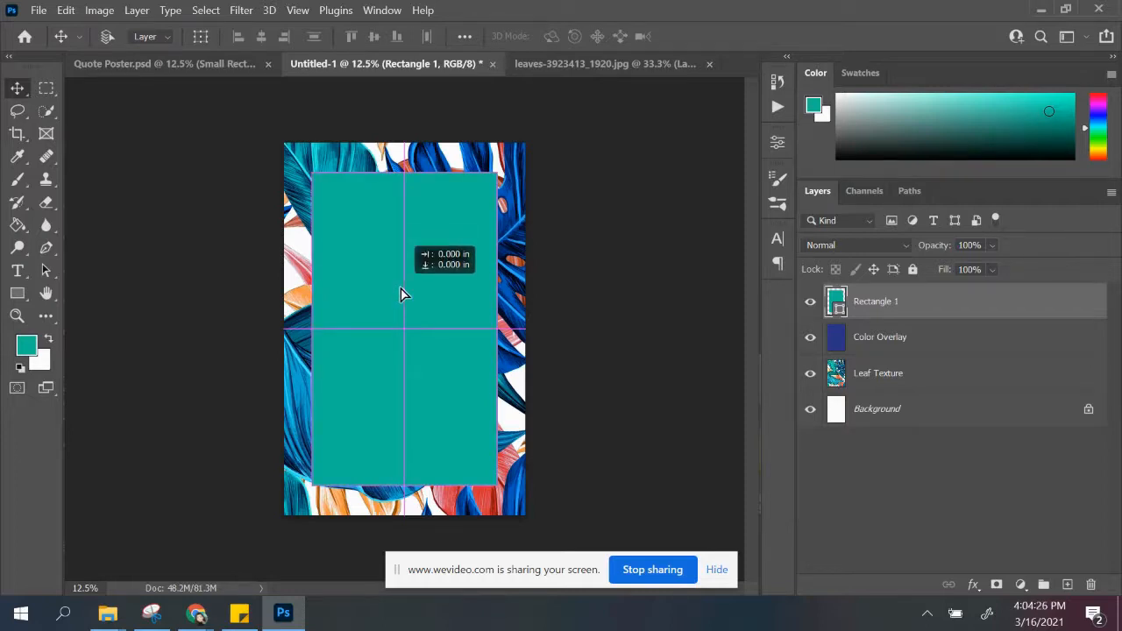
left_click_drag(400, 294, 401, 294)
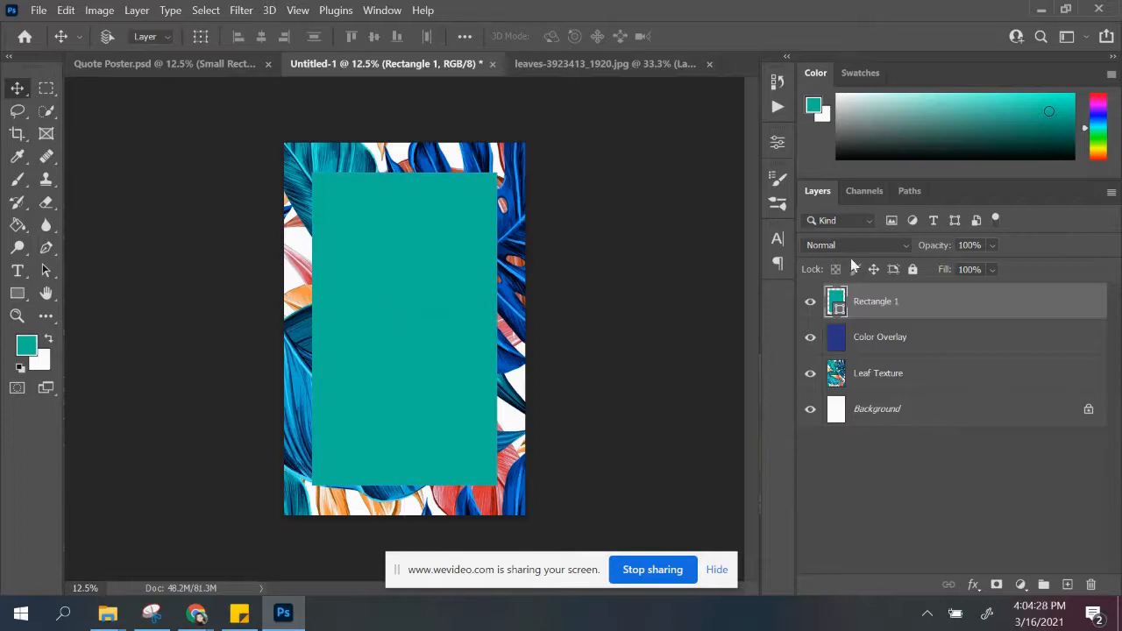
Step: Lower the rectangle layer's opacity to 78%
left_click(992, 247)
left_click(989, 266)
left_click_drag(990, 271, 1006, 271)
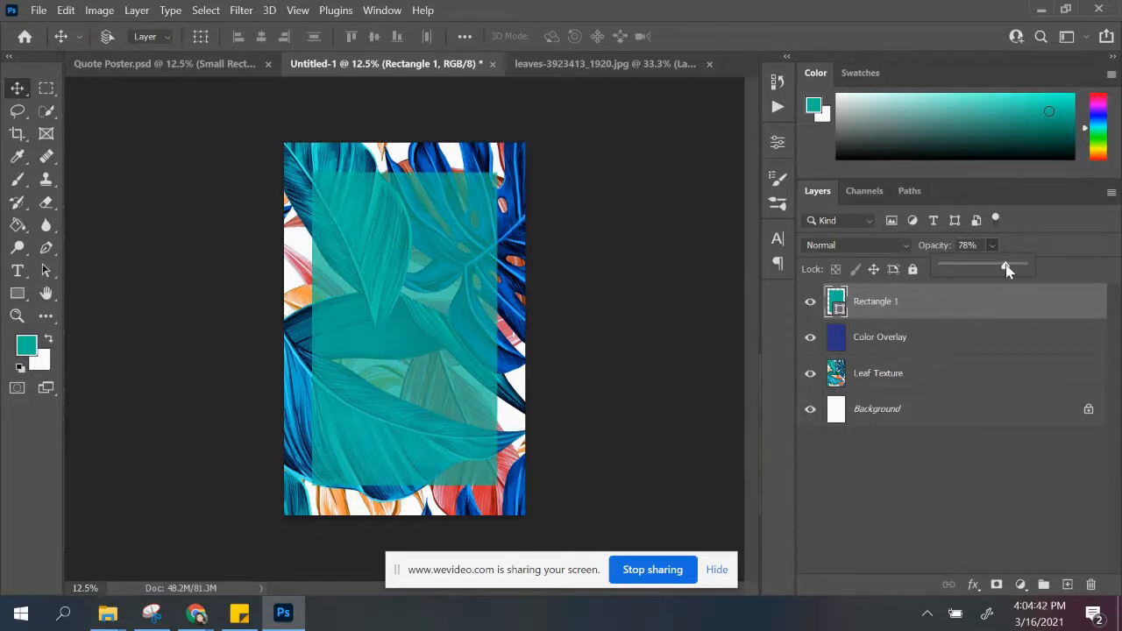
Step: Deselect the rectangle layer, look at the finished Quote Poster.psd for reference, and return to the untitled poster
left_click(925, 508)
left_click(925, 509)
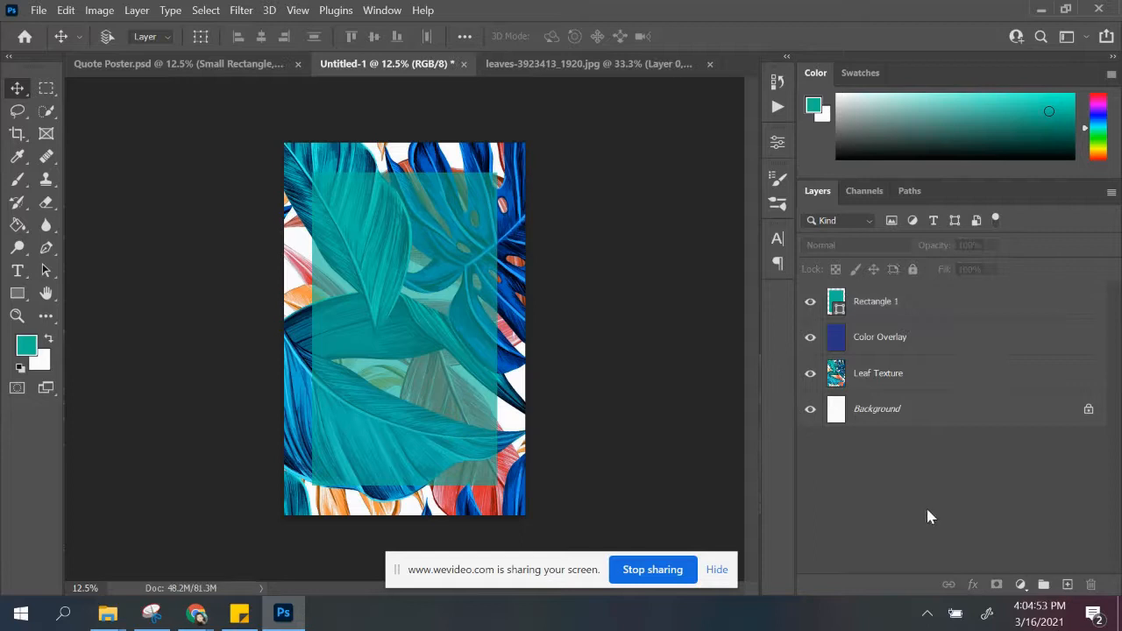
left_click(132, 63)
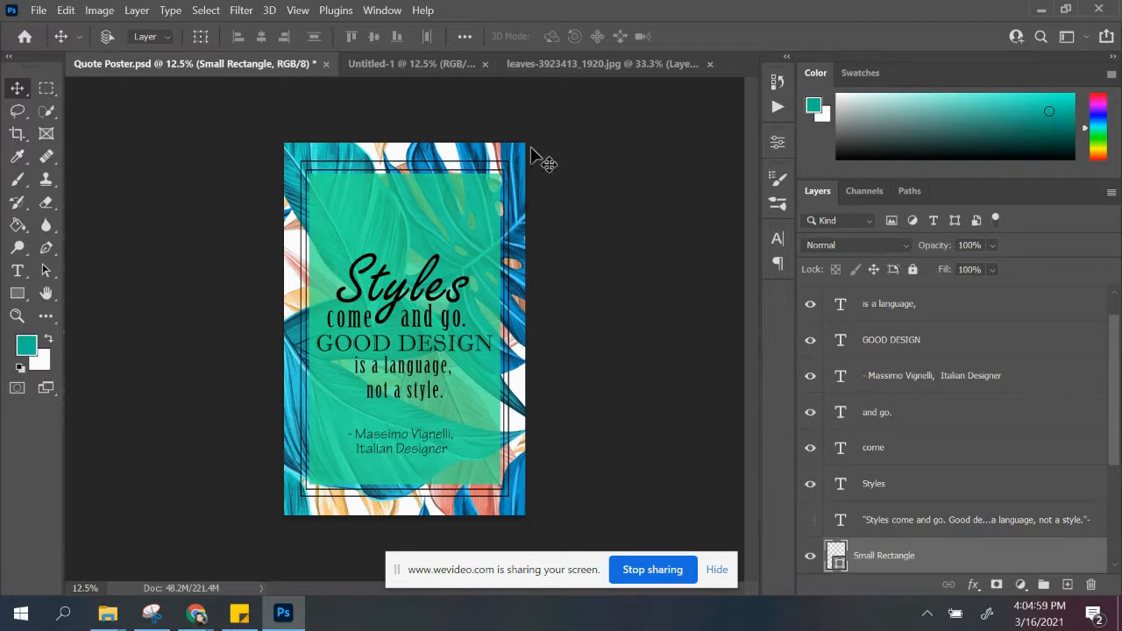
left_click(356, 60)
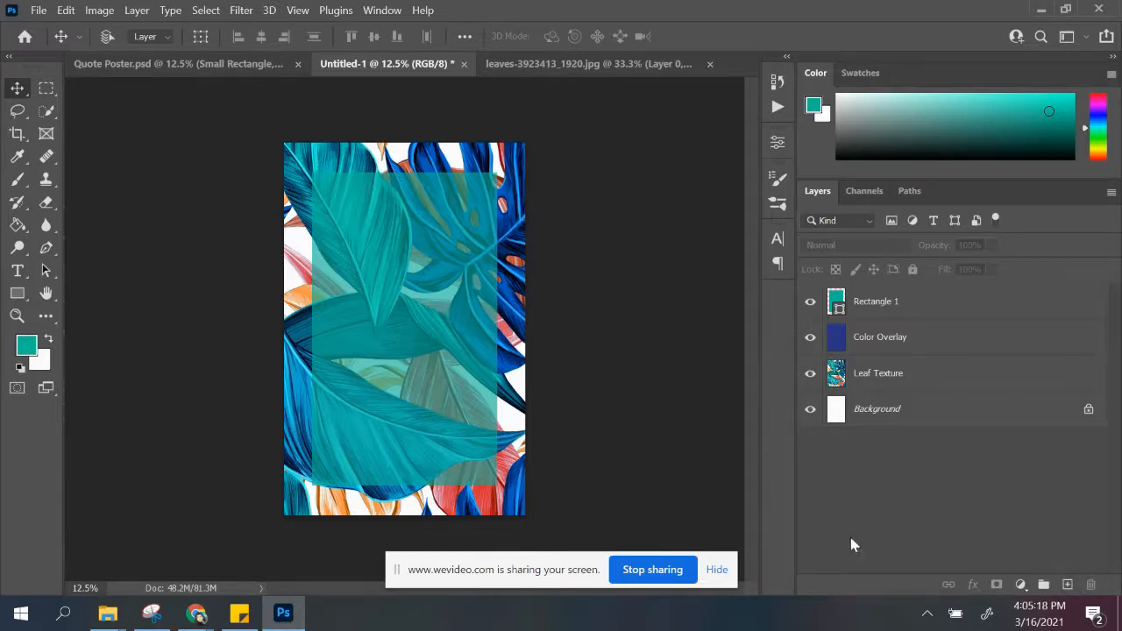
Step: Add a new layer and set the Rectangle tool to no fill with a black stroke of about 15.6 px
left_click(1065, 584)
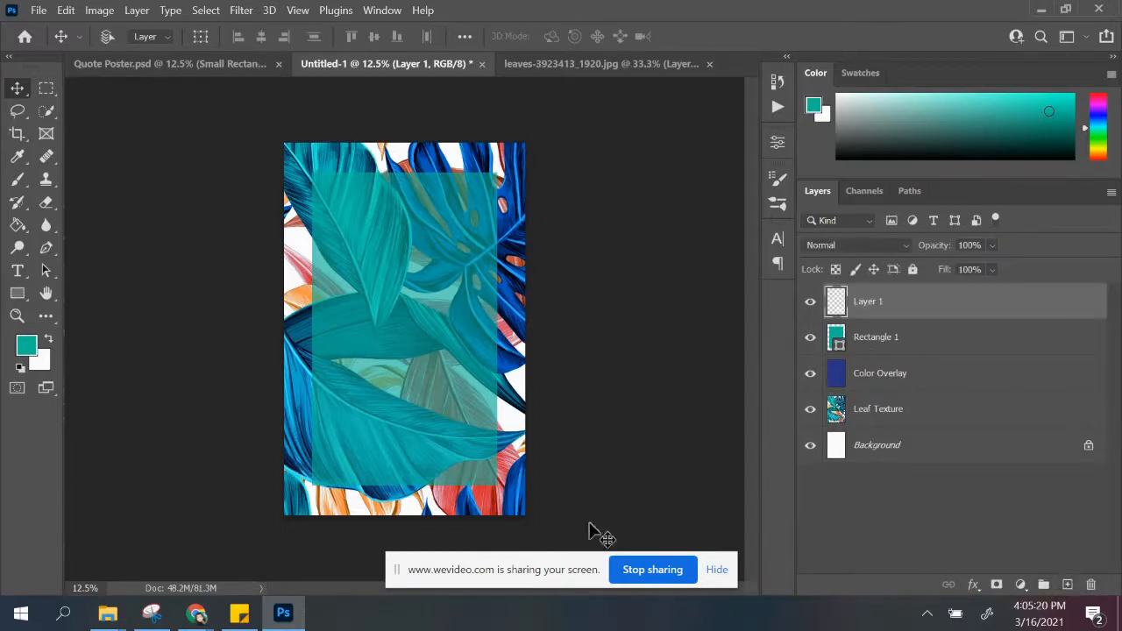
left_click(17, 292)
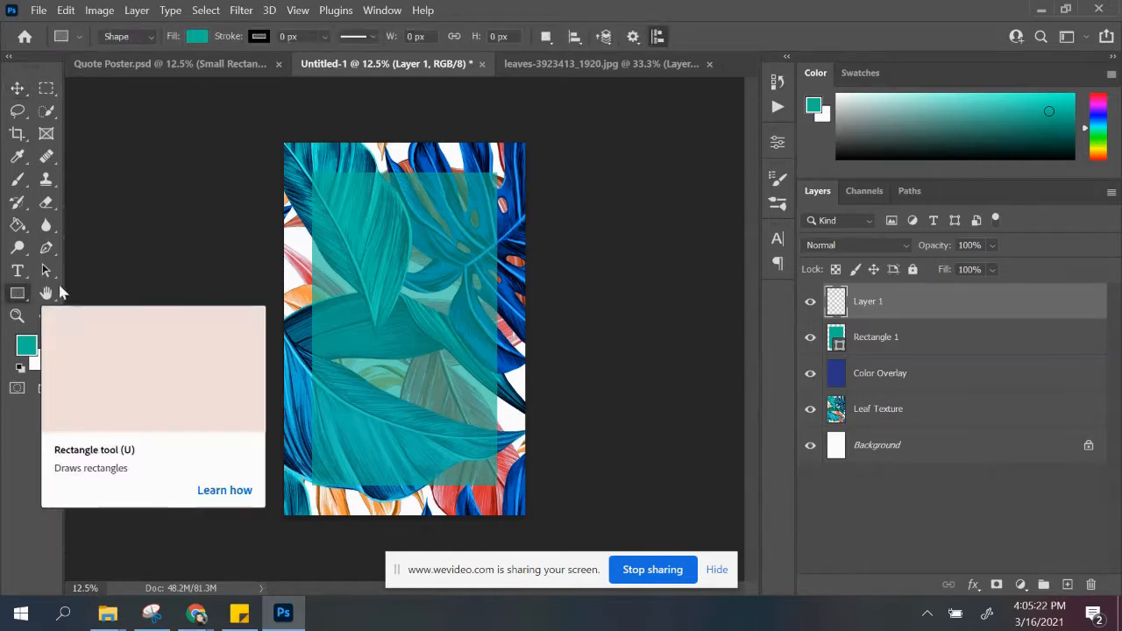
left_click(201, 39)
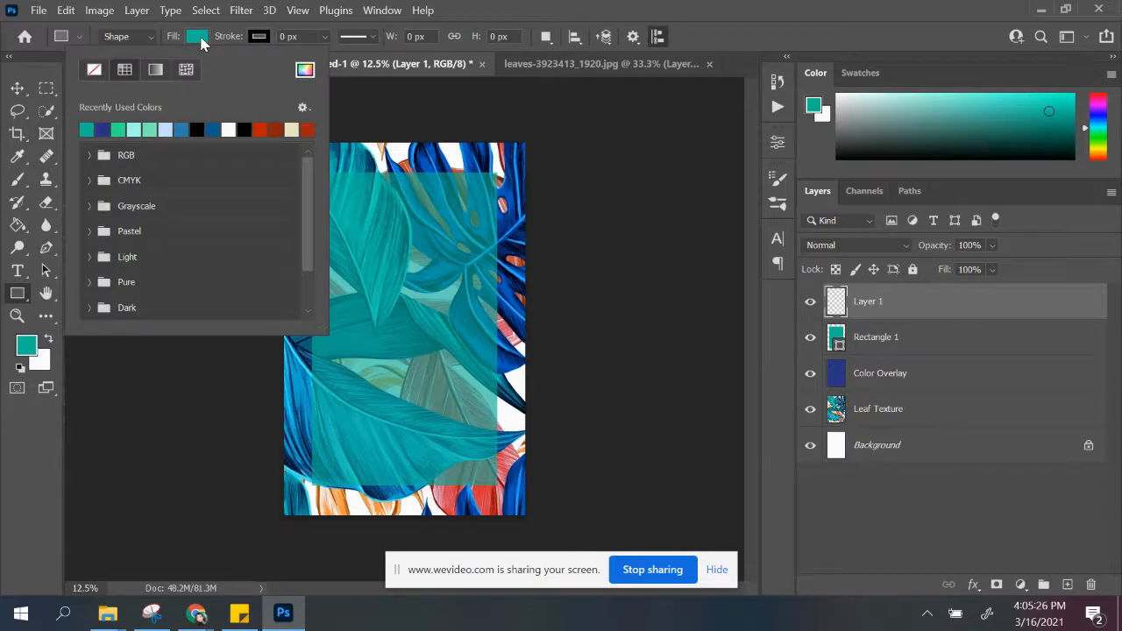
left_click(94, 70)
left_click(258, 37)
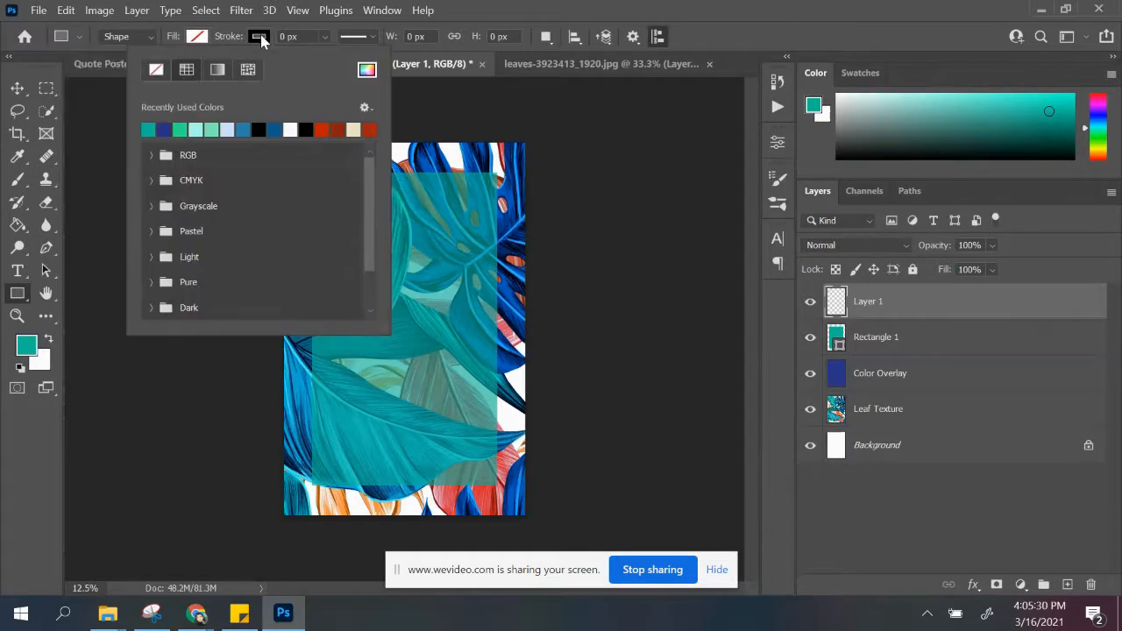
left_click(312, 36)
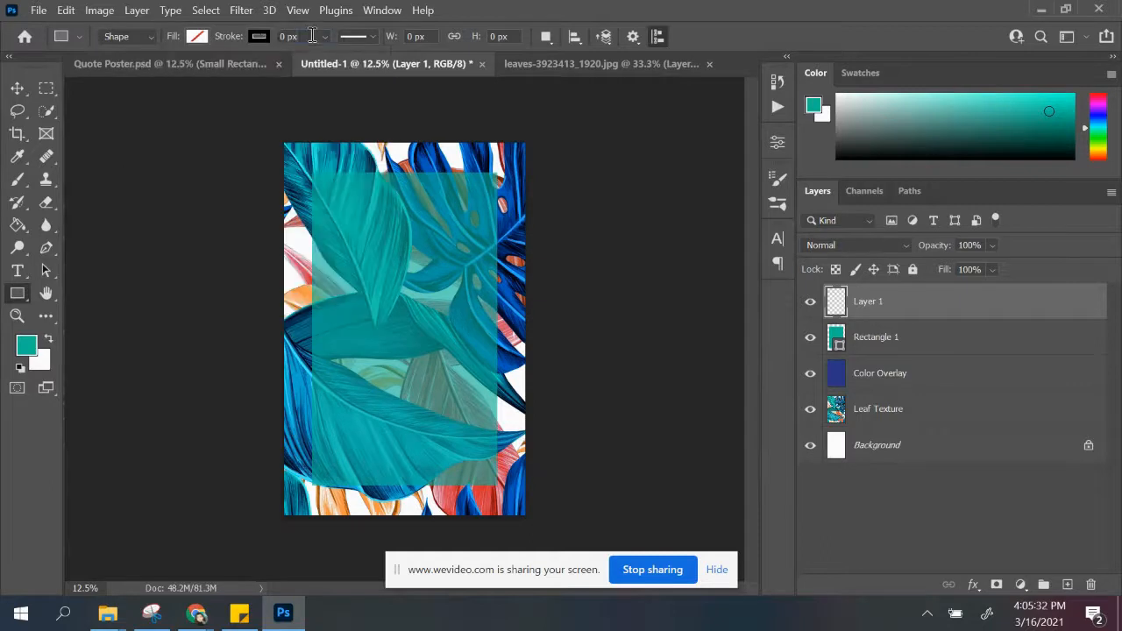
left_click(324, 37)
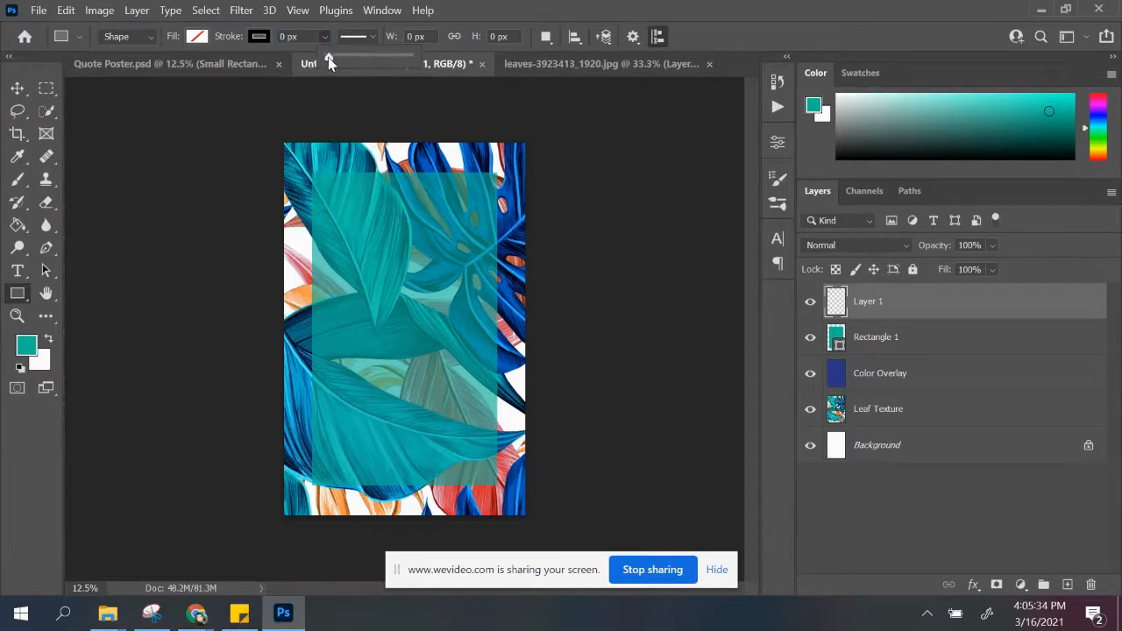
left_click_drag(336, 62, 345, 62)
Step: Draw an outline rectangle about 2862 px wide and 4662 px high around the teal rectangle and center it on the page
left_click_drag(299, 160, 510, 502)
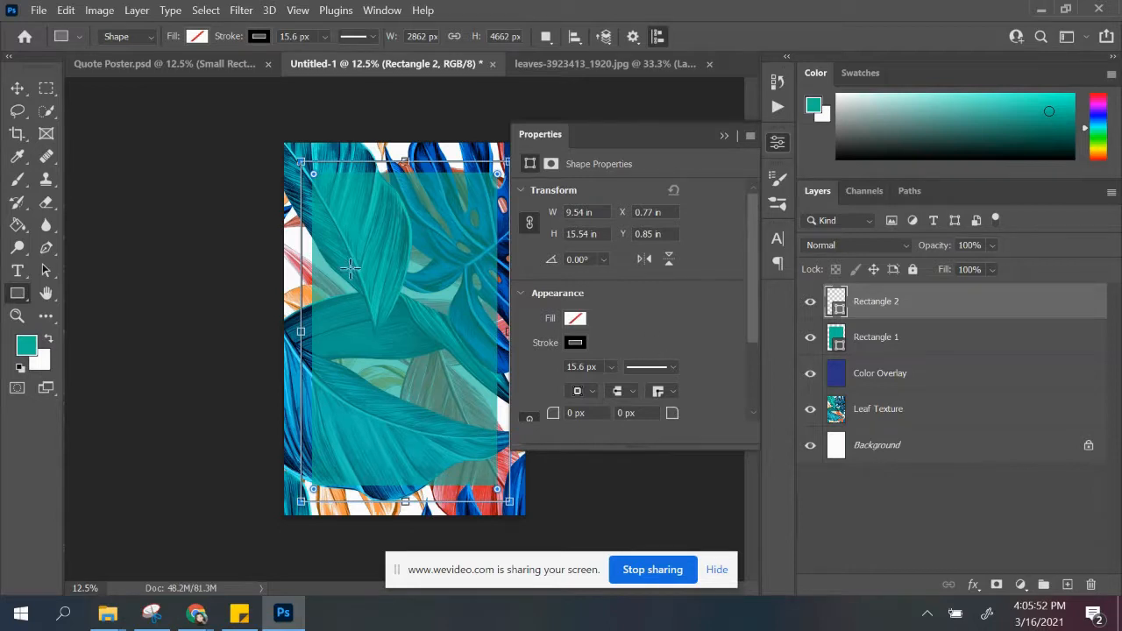
left_click(16, 88)
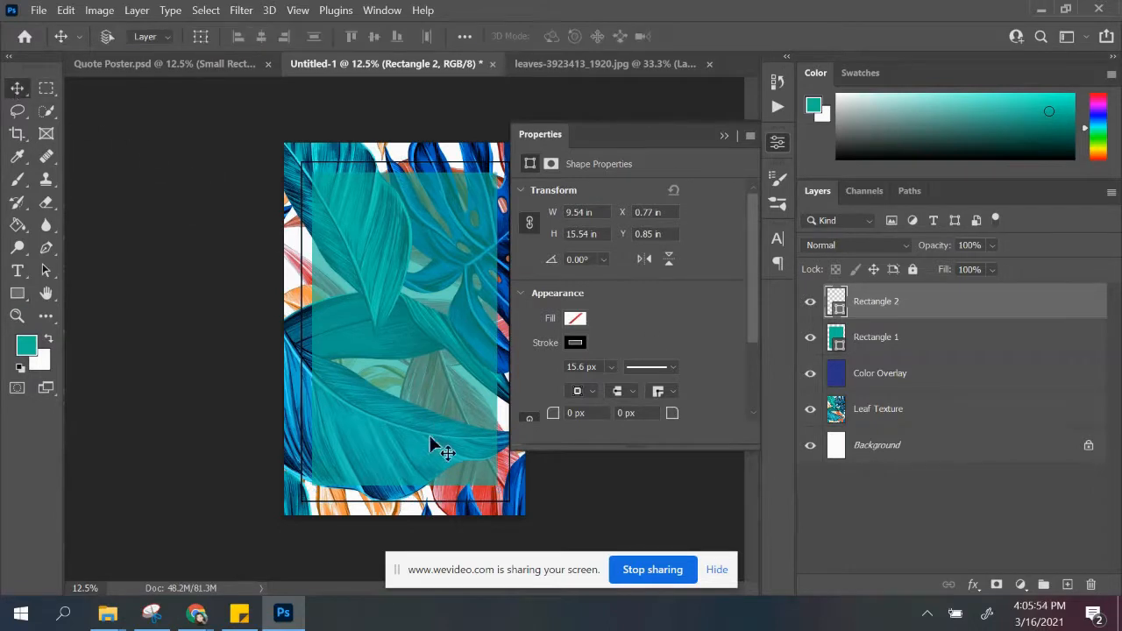
left_click_drag(490, 501, 487, 500)
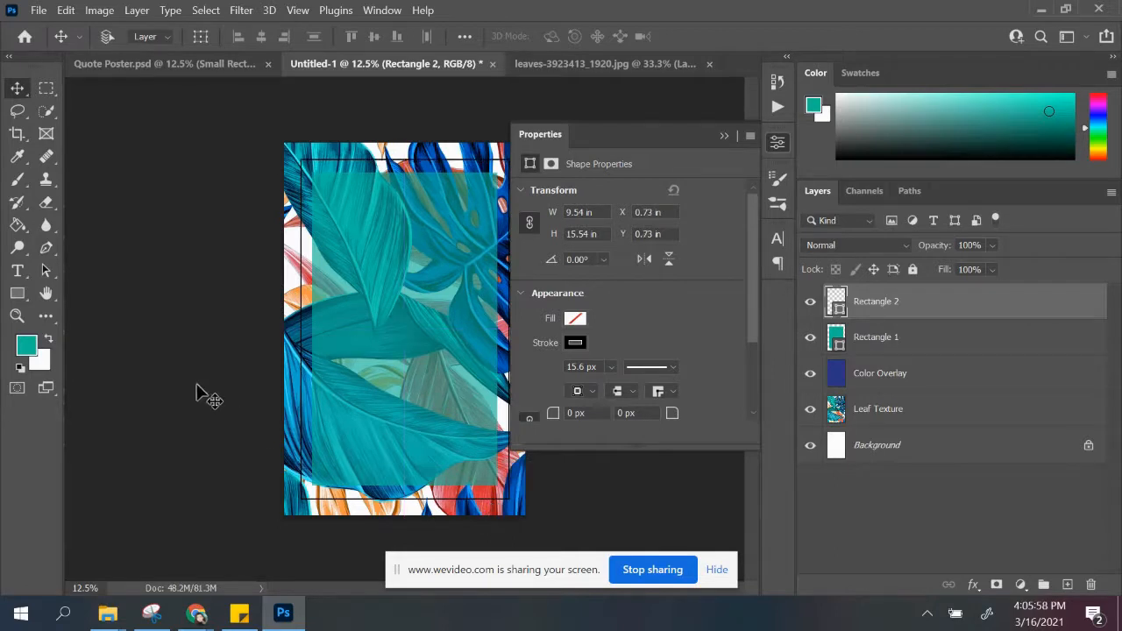
left_click(735, 150)
Step: Duplicate the outline rectangle and scale the copy to 96% so it forms an inner border
left_click_drag(989, 313, 1067, 584)
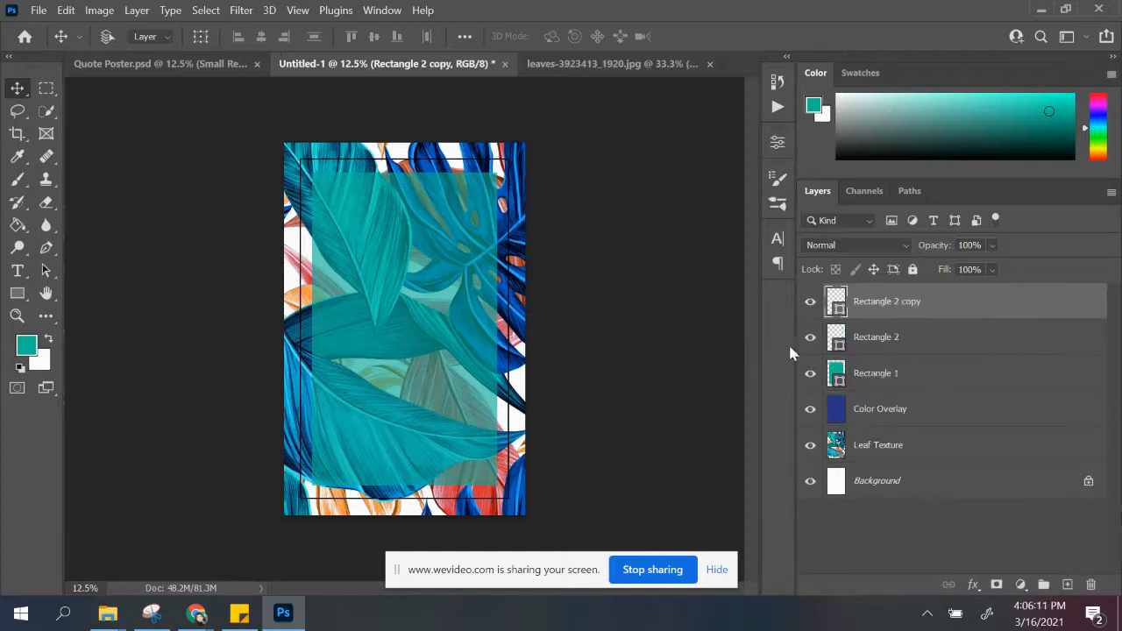
key("ctrl")
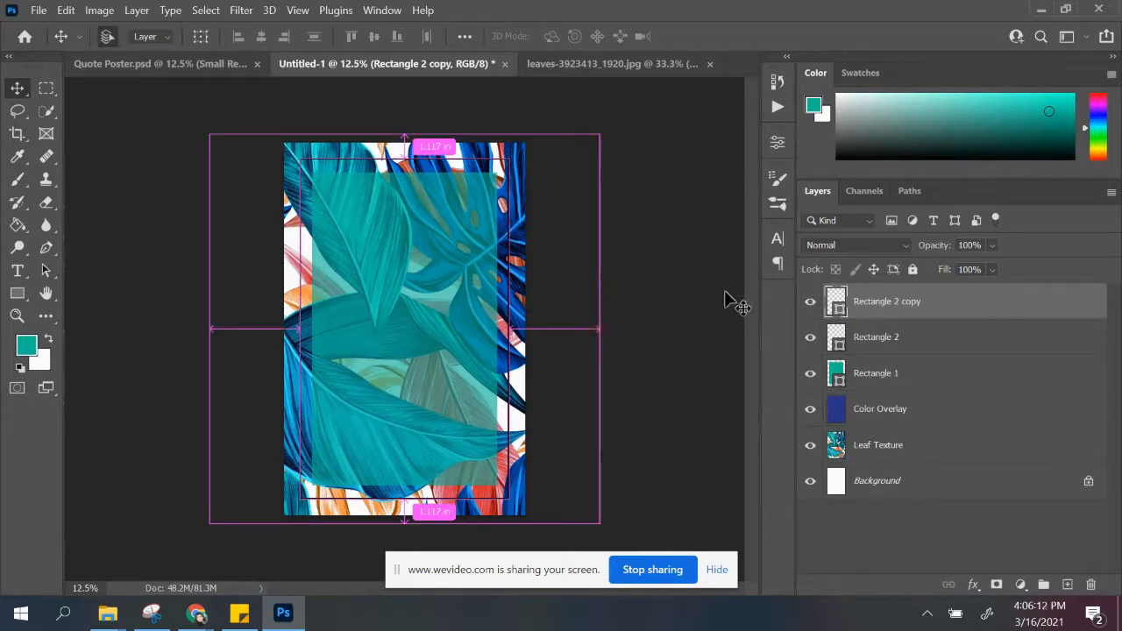
key("t")
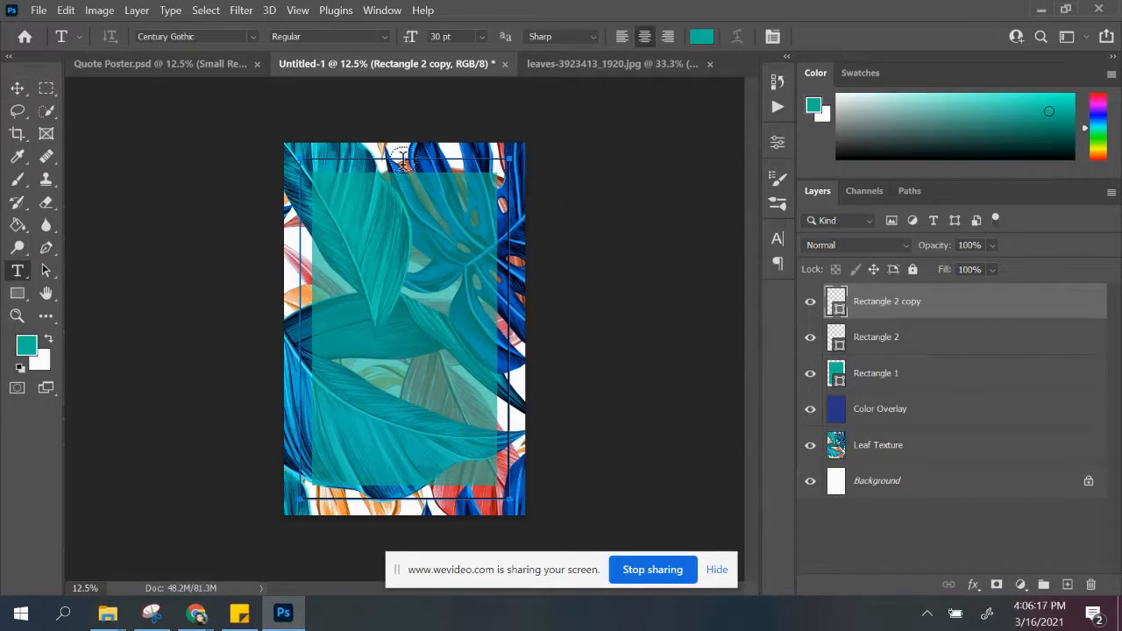
key("ctrl+t")
left_click_drag(301, 498, 304, 491)
left_click_drag(512, 156, 505, 165)
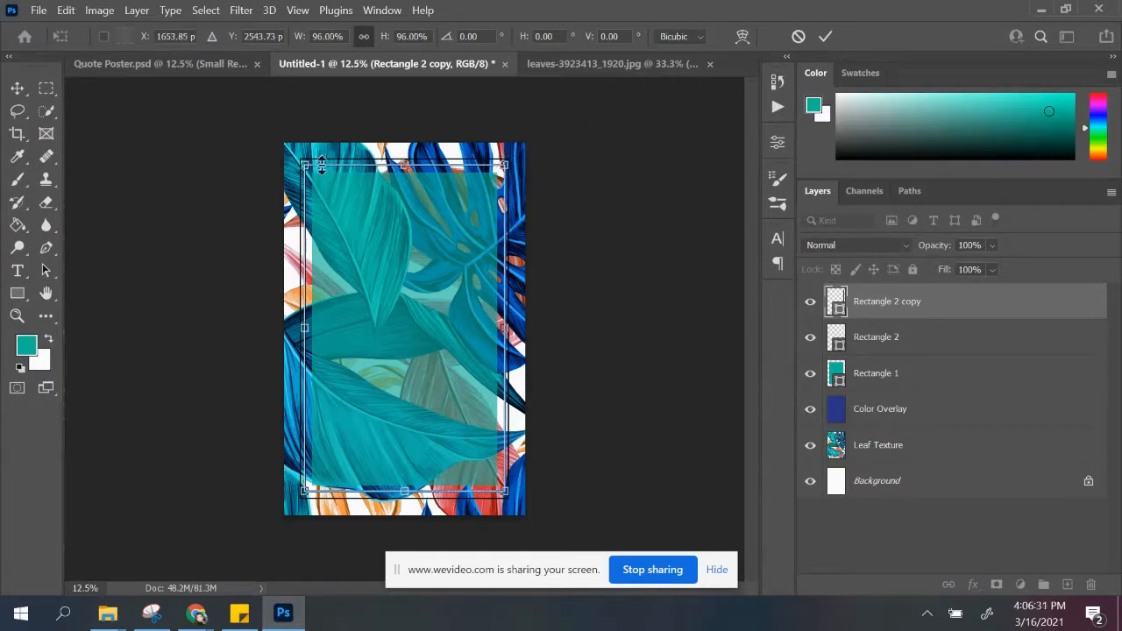
left_click(18, 88)
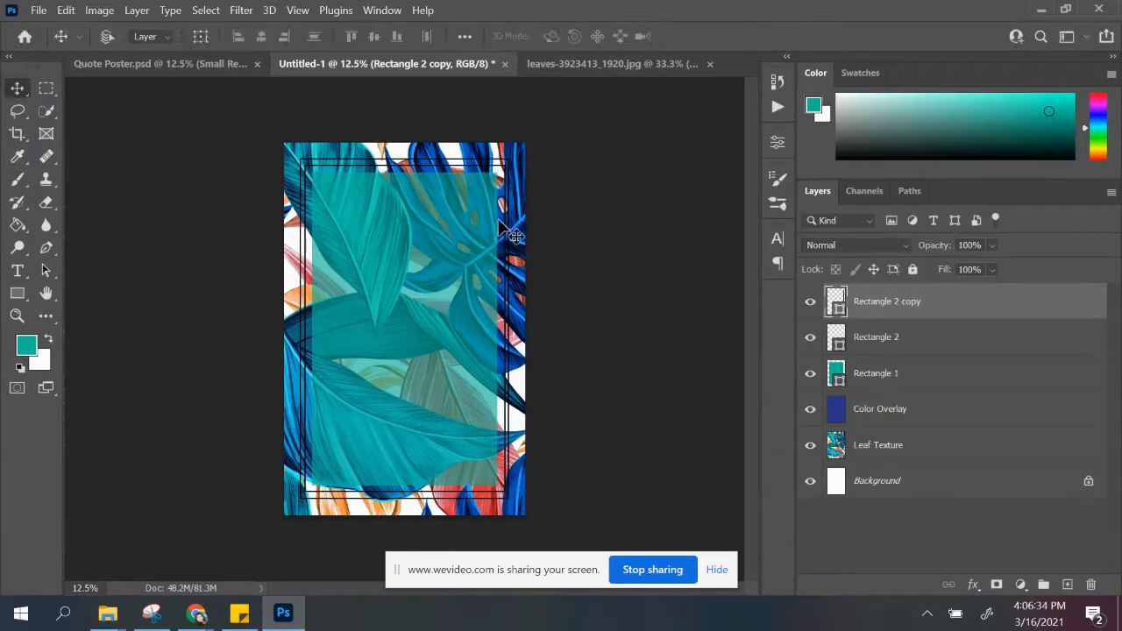
Step: Nudge the inner and outer outline rectangles to even out the spacing of the double border
left_click_drag(499, 220, 506, 222)
left_click(848, 338)
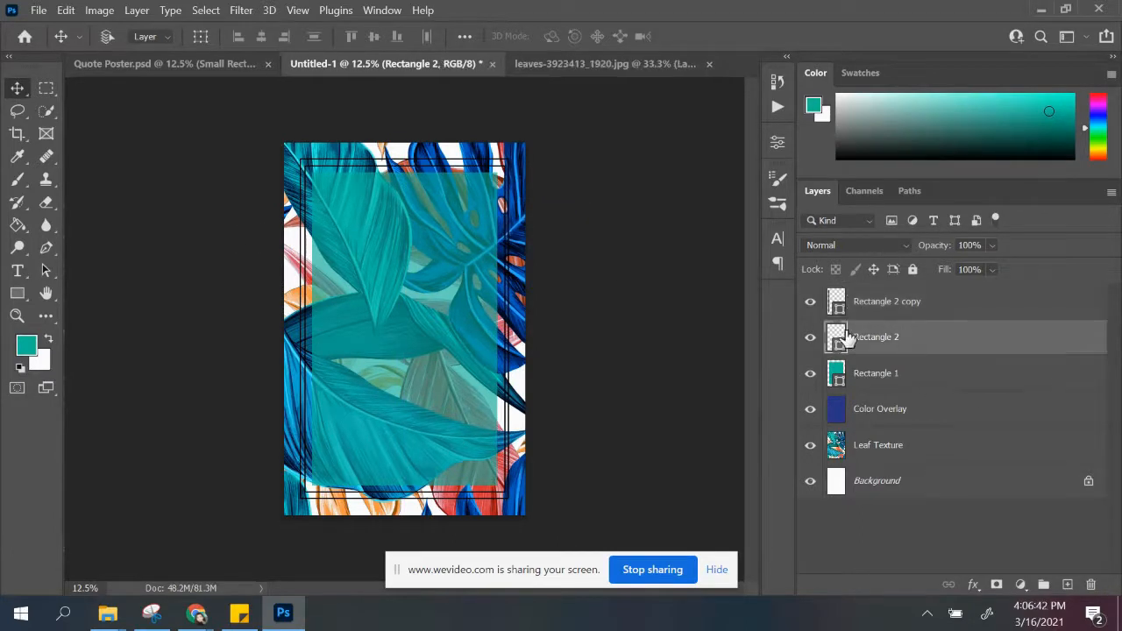
left_click_drag(455, 161, 454, 161)
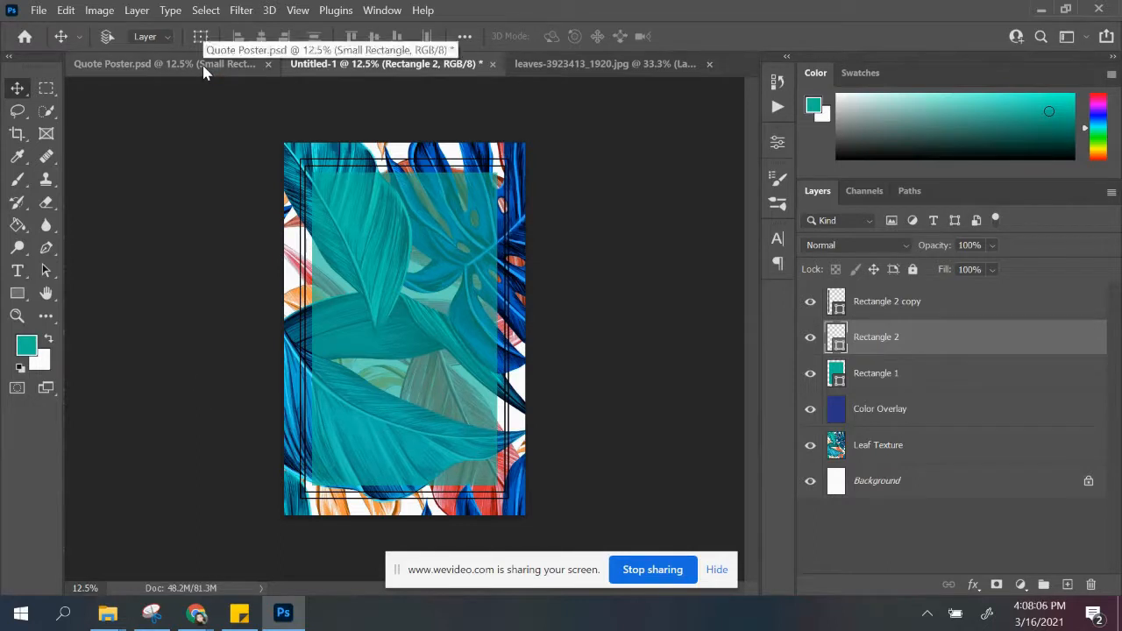
Step: Group all layers from Rectangle 2 copy down to Leaf Texture and name the group Background
left_click(920, 305)
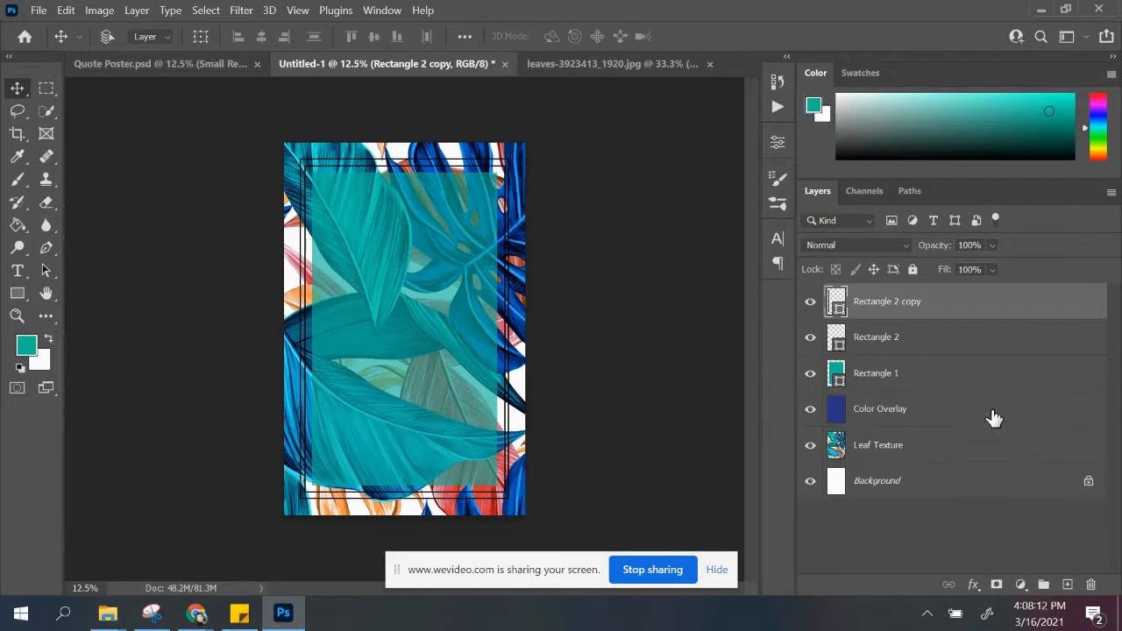
left_click(946, 453, "shift")
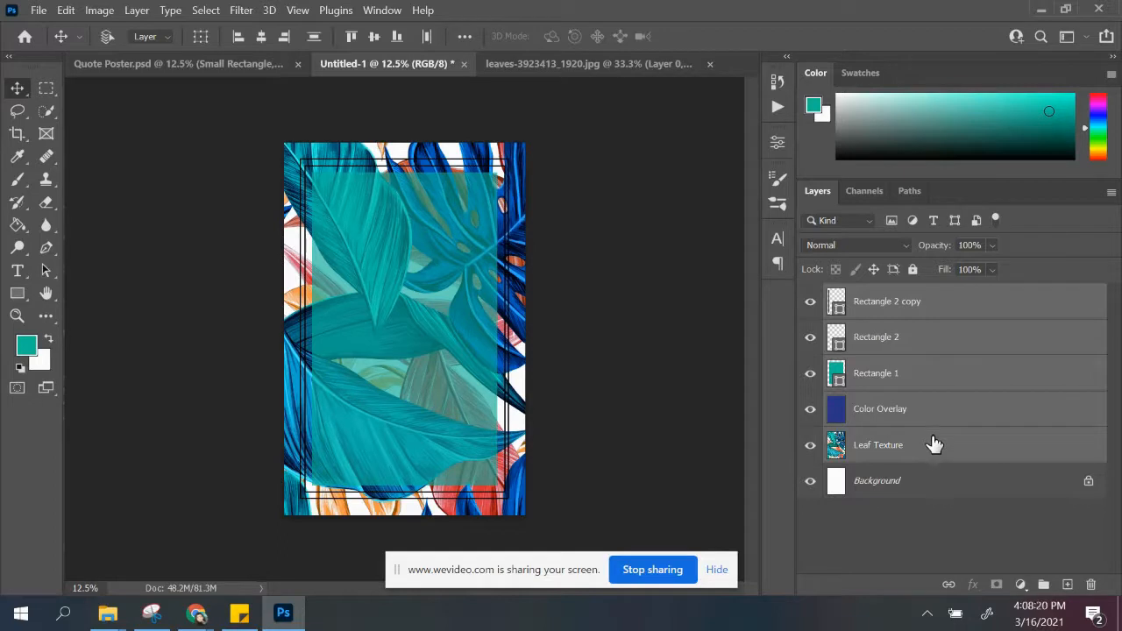
key("ctrl+g")
double_click(889, 296)
type("Background")
key("Return")
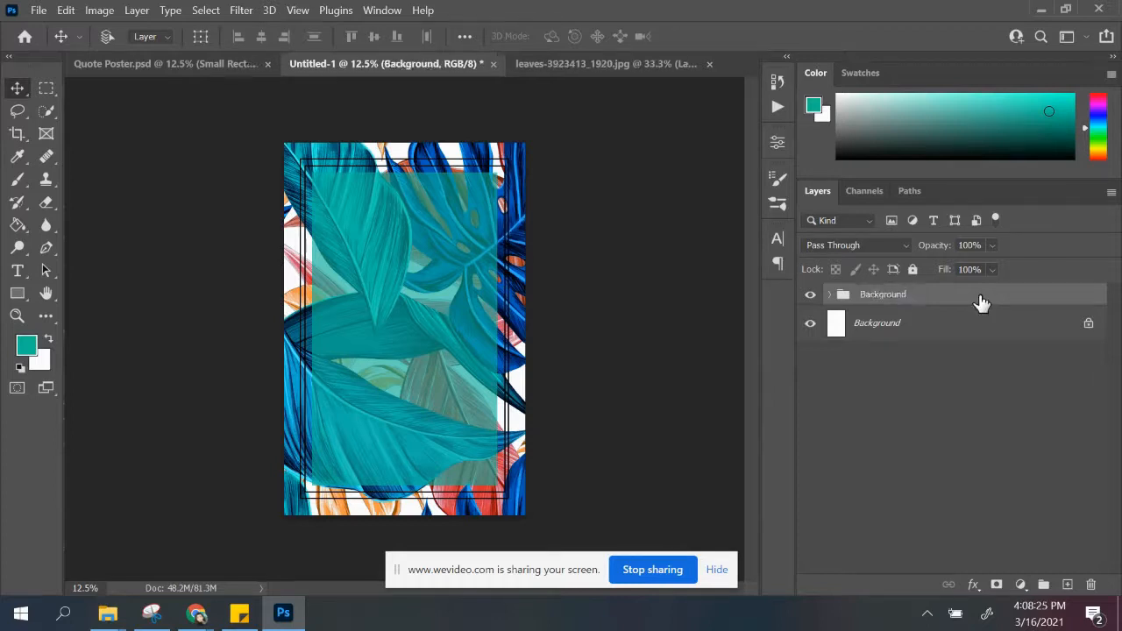
Step: Add a new layer, draw a text box across the upper poster and paste the Massimo Vignelli quote into it
left_click(1067, 585)
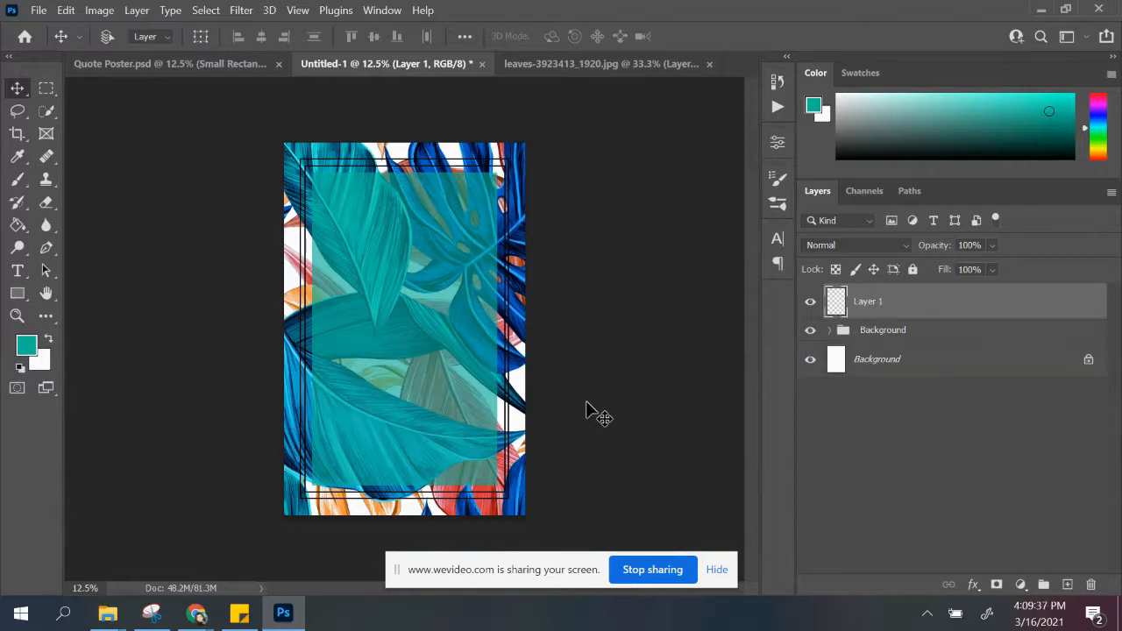
left_click(18, 277)
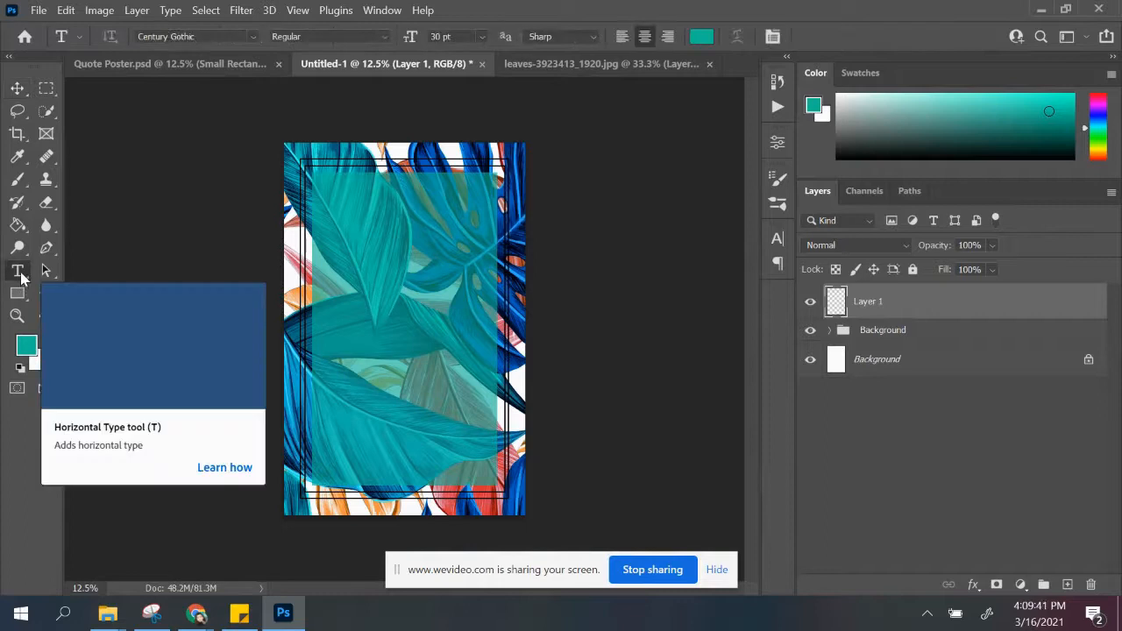
left_click_drag(303, 185, 503, 328)
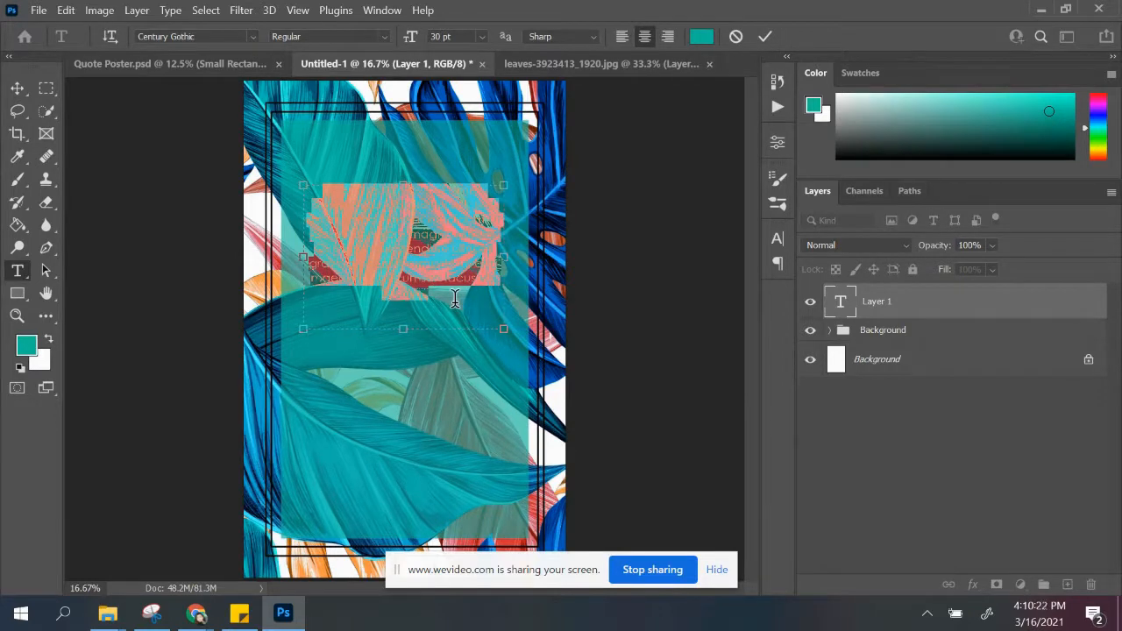
key("ctrl+v")
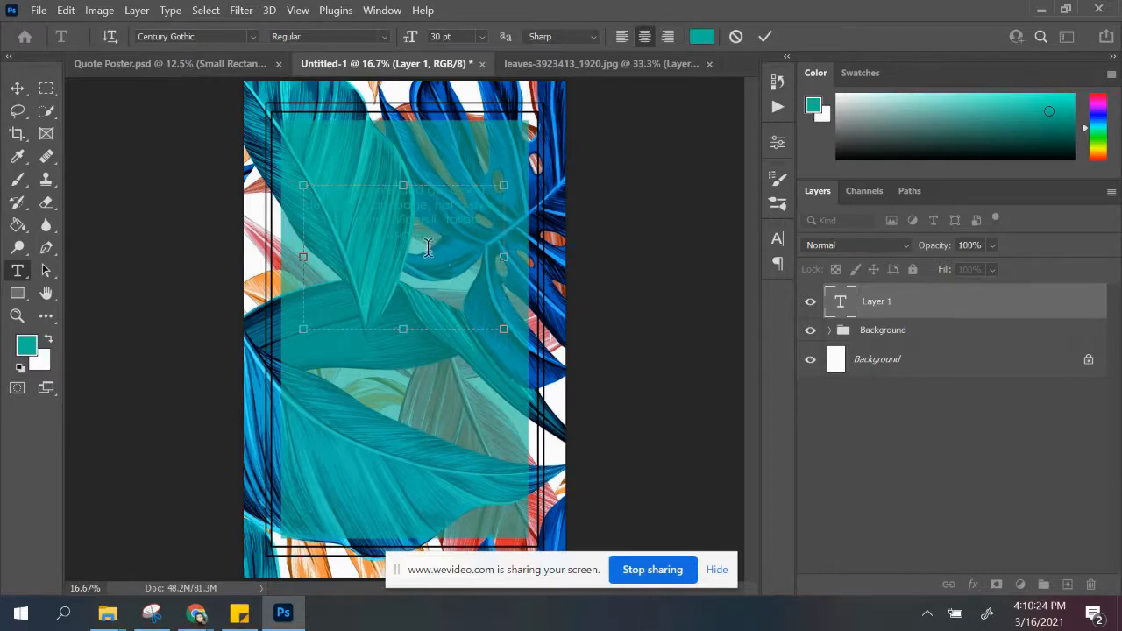
Step: Color the pasted quote text black and move it up to the top of the teal rectangle
left_click_drag(431, 236, 286, 179)
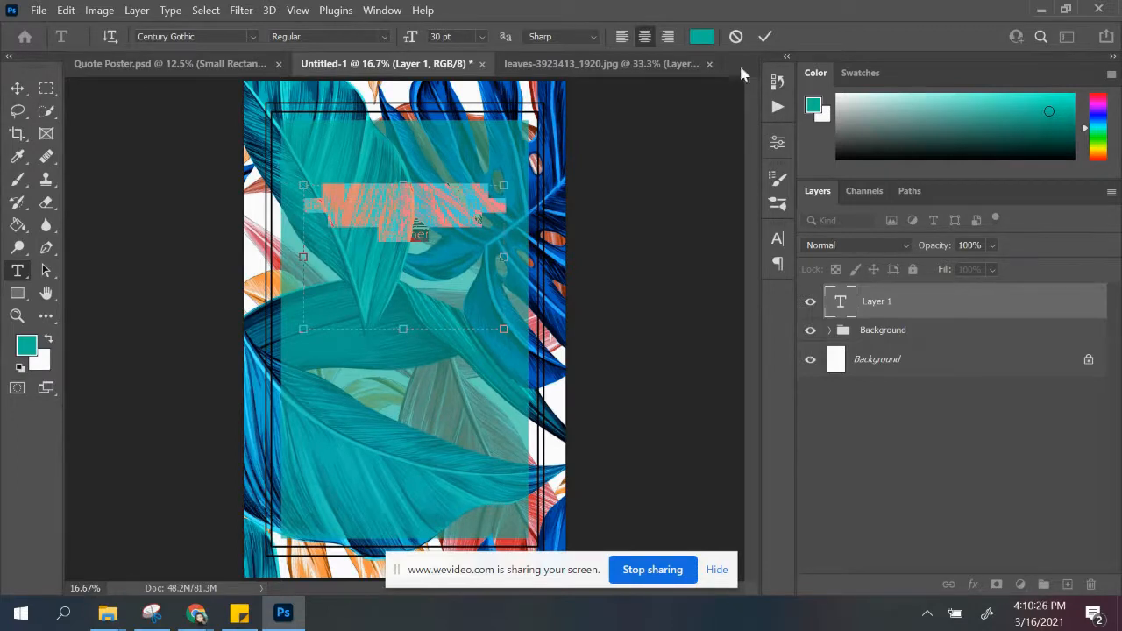
left_click(688, 37)
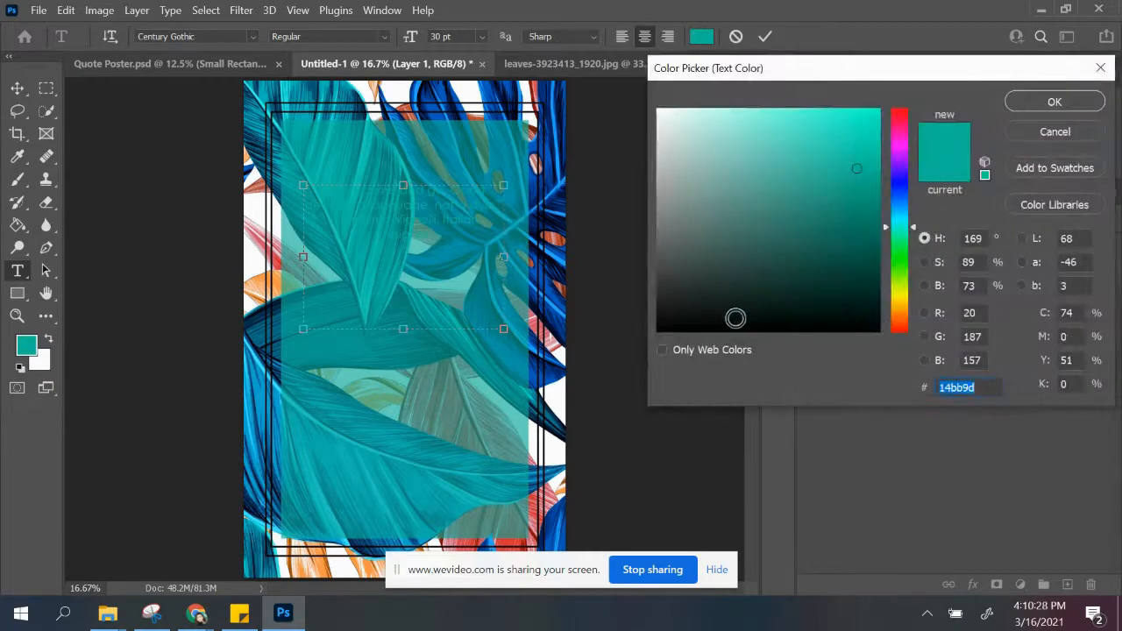
left_click_drag(735, 316, 642, 330)
left_click(1051, 101)
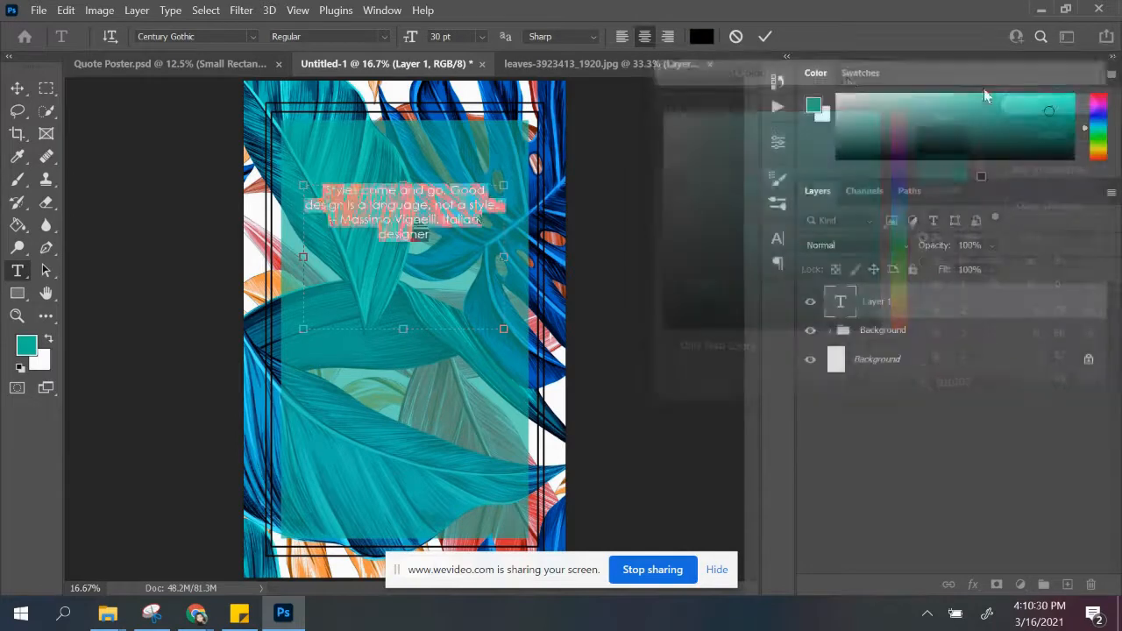
key("ctrl+Return")
key("v")
left_click_drag(419, 221, 415, 170)
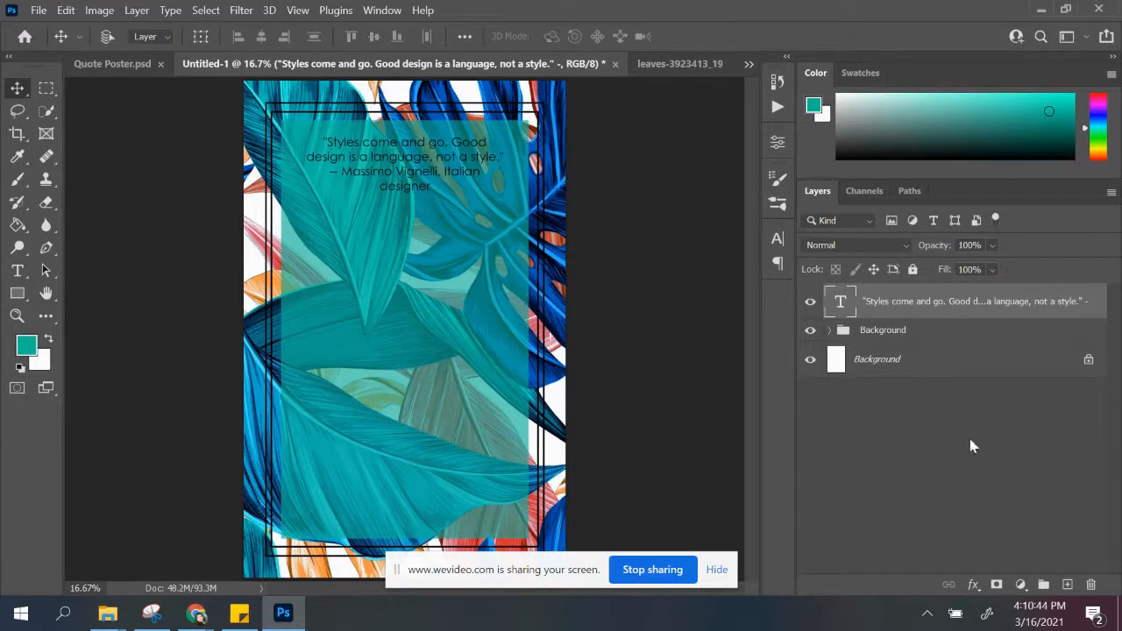
Step: Add a new layer and enter the word "Styles" in 72 pt Century Gothic below the quote text
left_click(1068, 586)
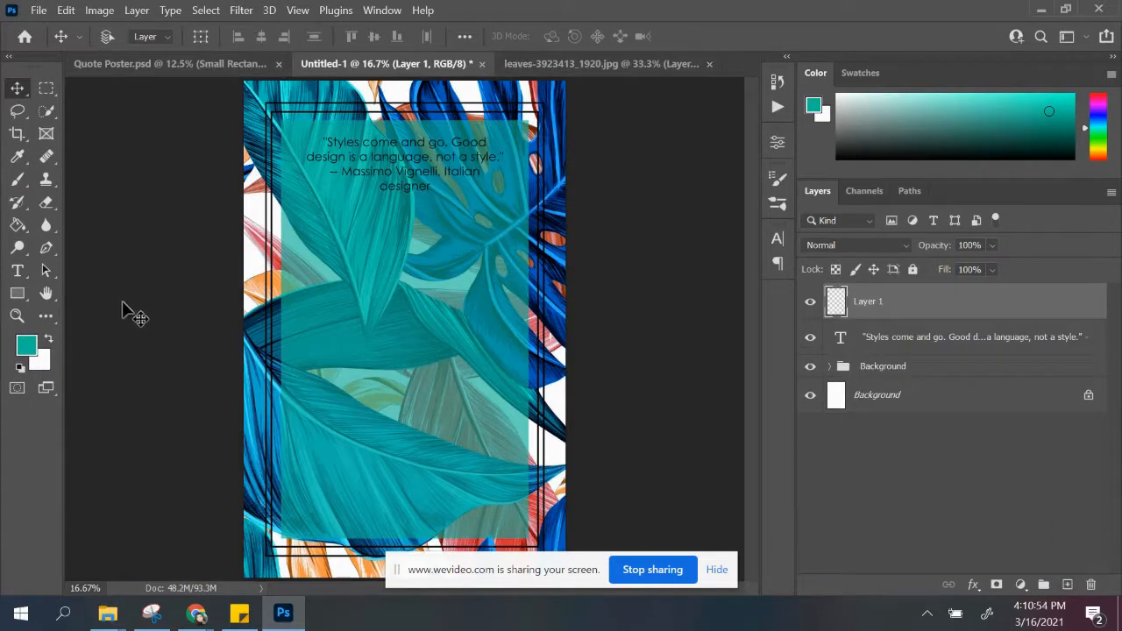
left_click(18, 271)
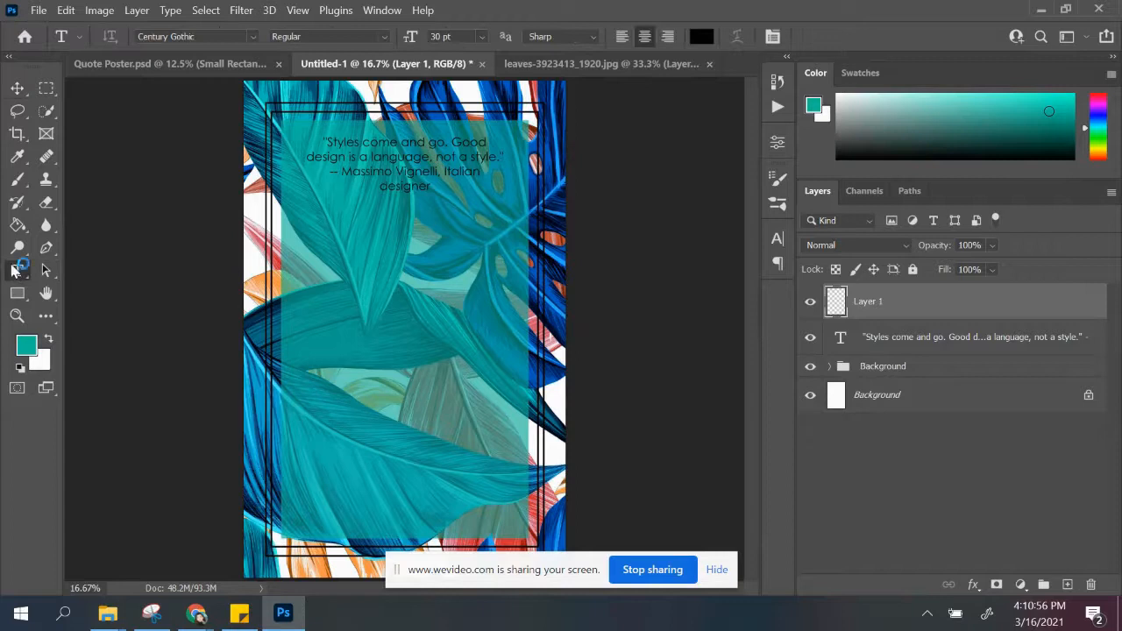
left_click(482, 36)
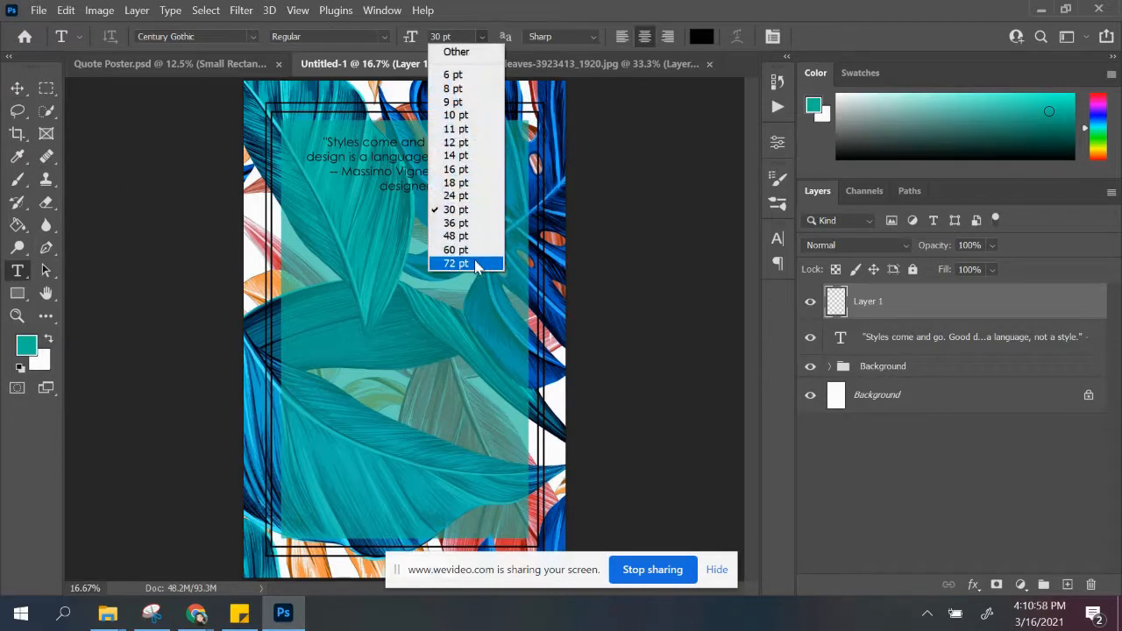
left_click(464, 263)
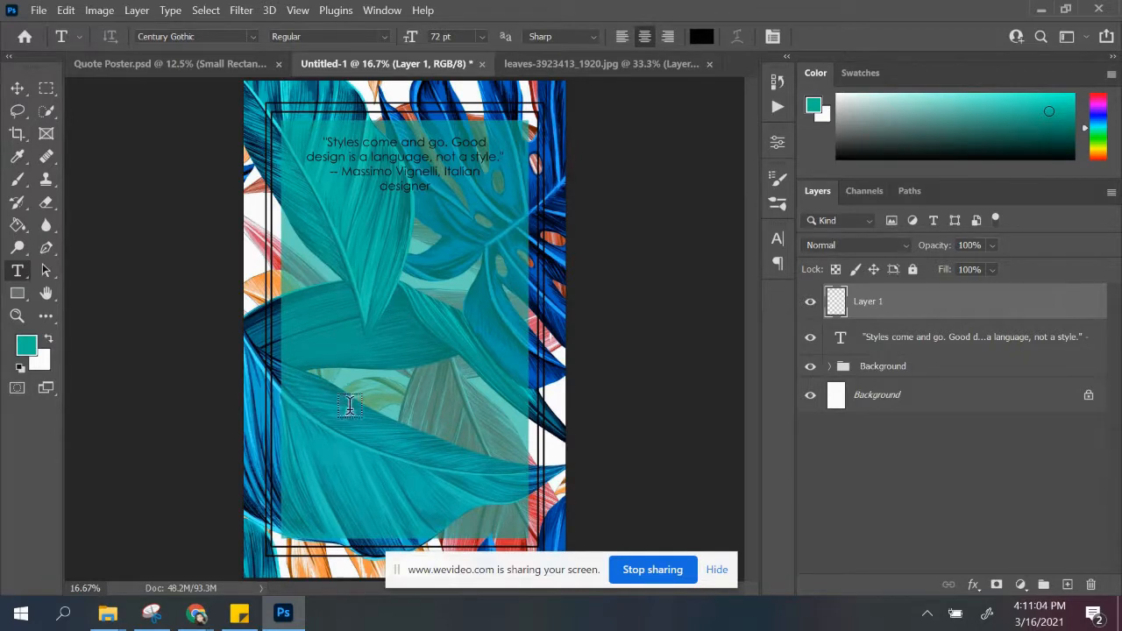
left_click(333, 248)
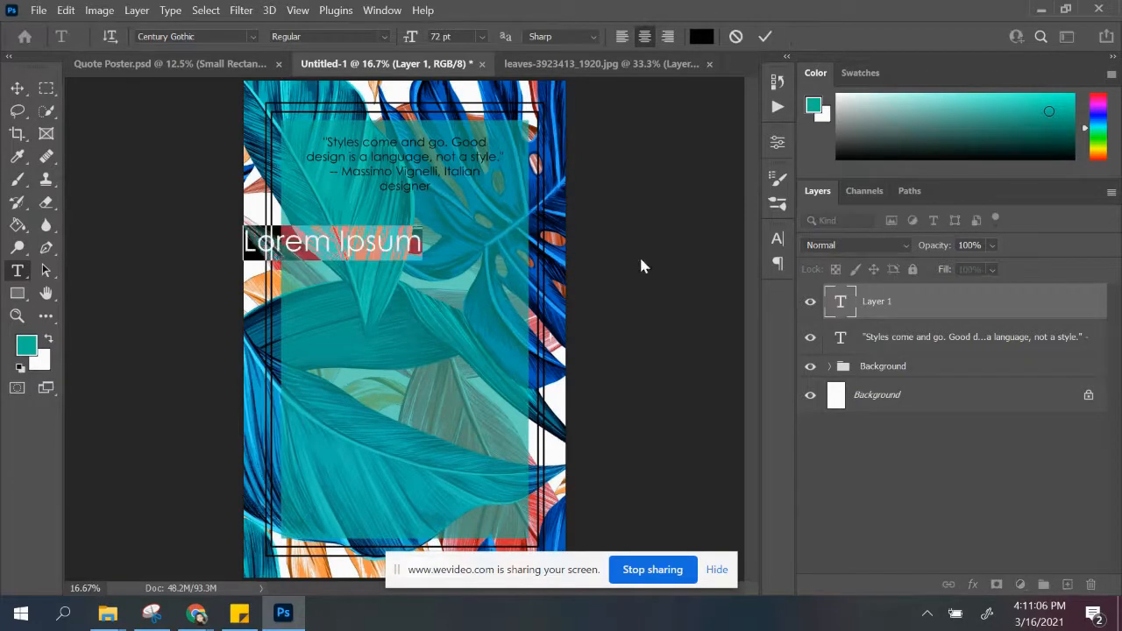
type("Styles")
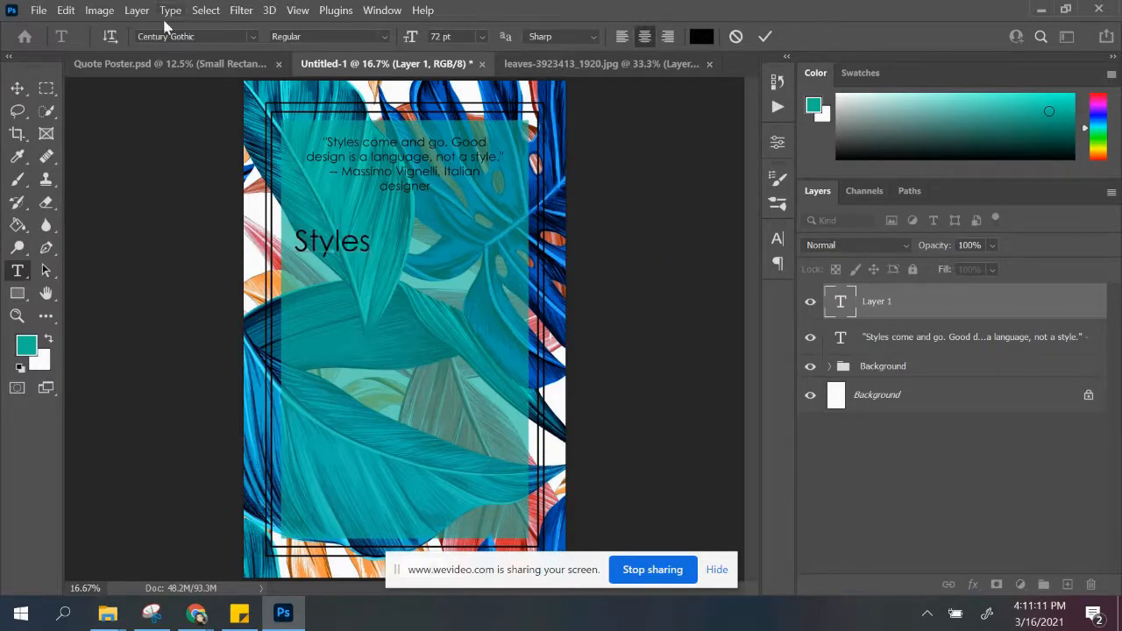
Step: Using Quote Poster.psd as reference, enlarge the word "Styles" to 150 pt and move it to the horizontal center below the quote
left_click(191, 63)
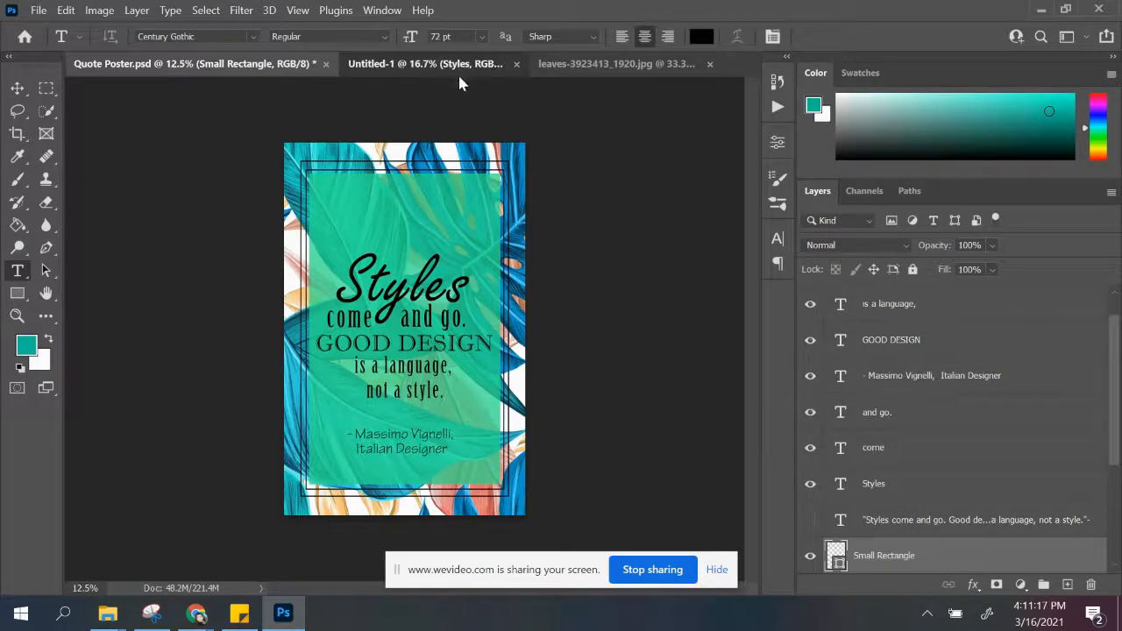
left_click(425, 63)
left_click_drag(298, 242, 374, 243)
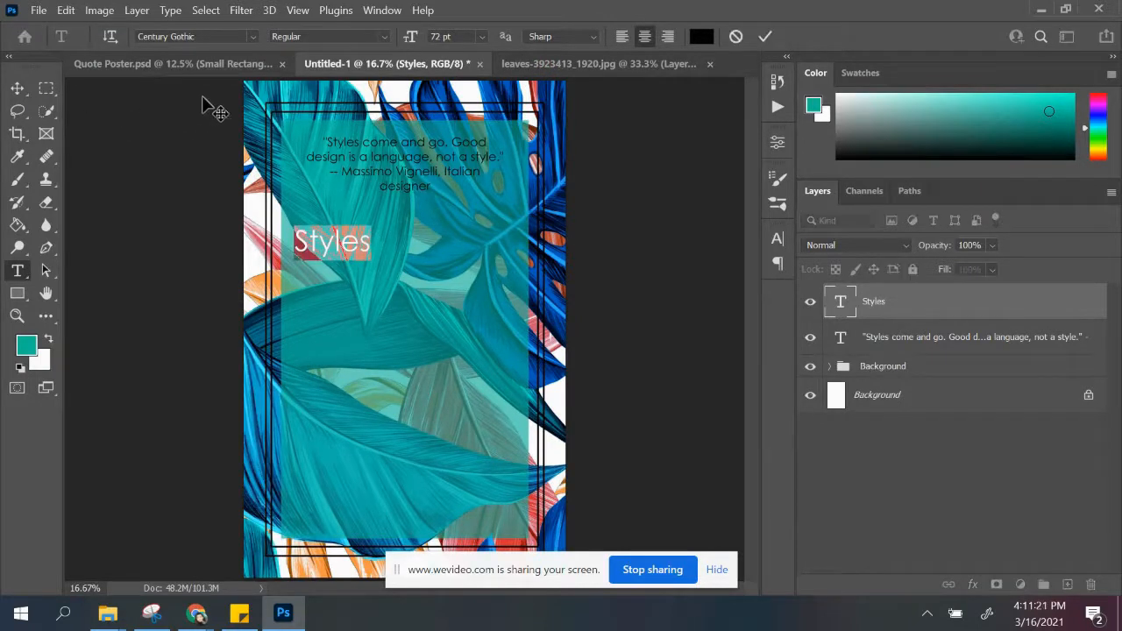
type("200")
key("Return")
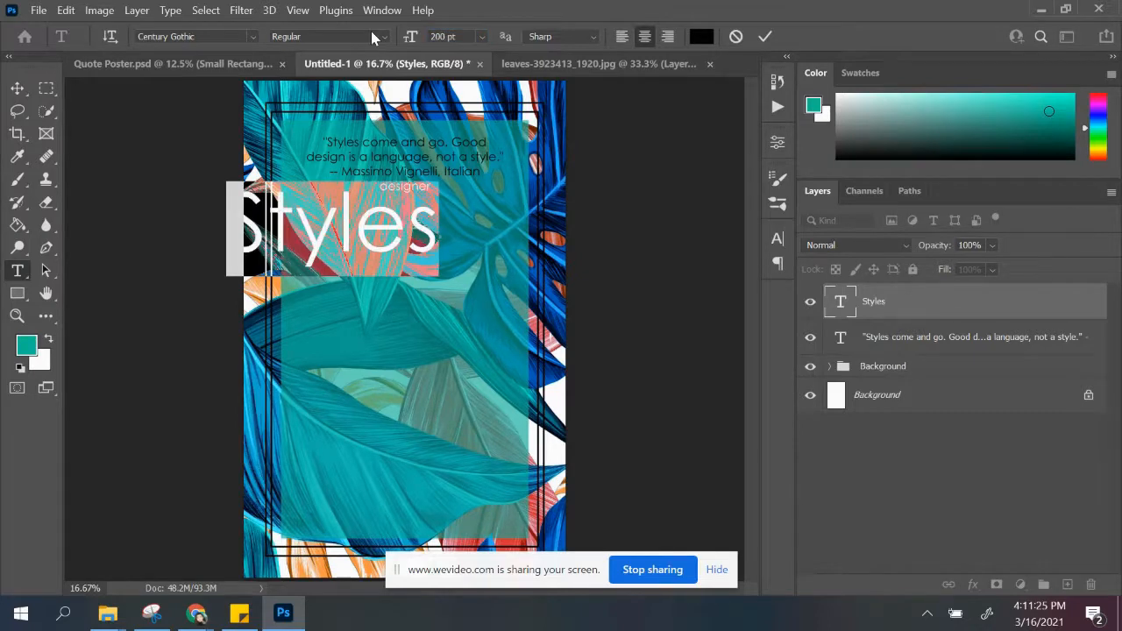
left_click(410, 36)
type("150")
key("Return")
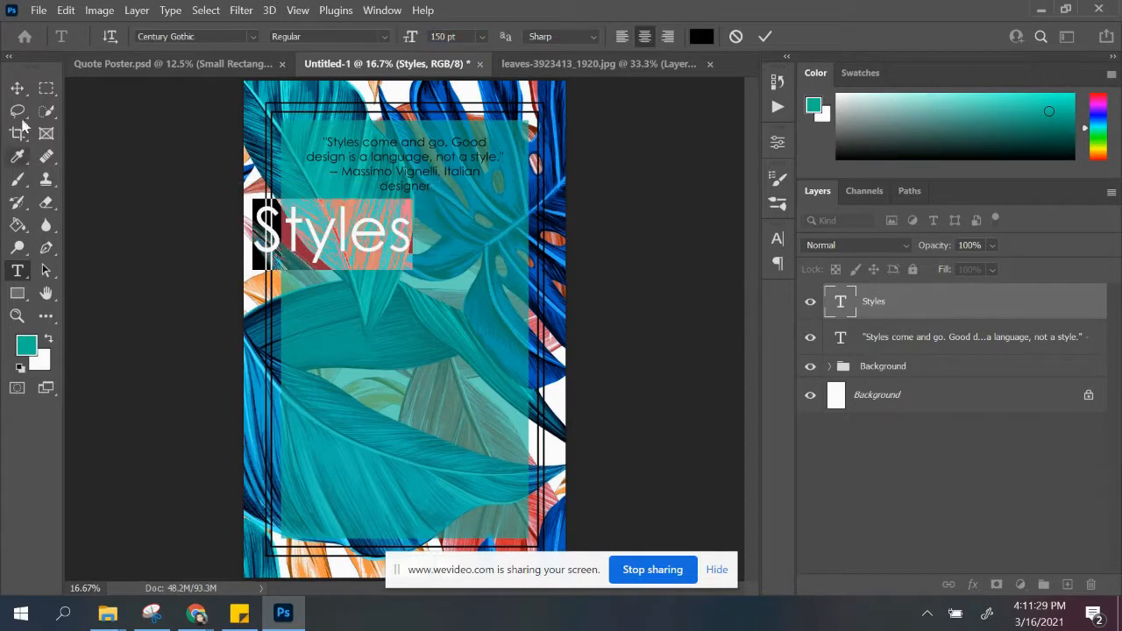
left_click(18, 87)
left_click_drag(364, 239, 428, 267)
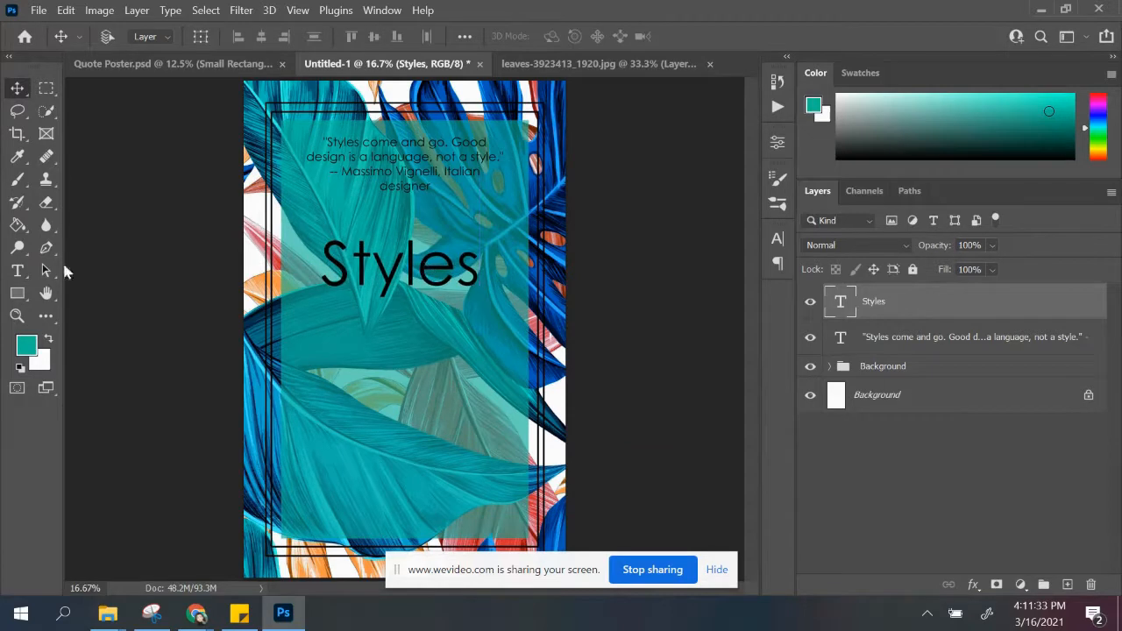
Step: Set the word "Styles" in Freestyle Script at 250 pt and recenter it below the quote text
left_click(17, 271)
left_click_drag(323, 261, 496, 267)
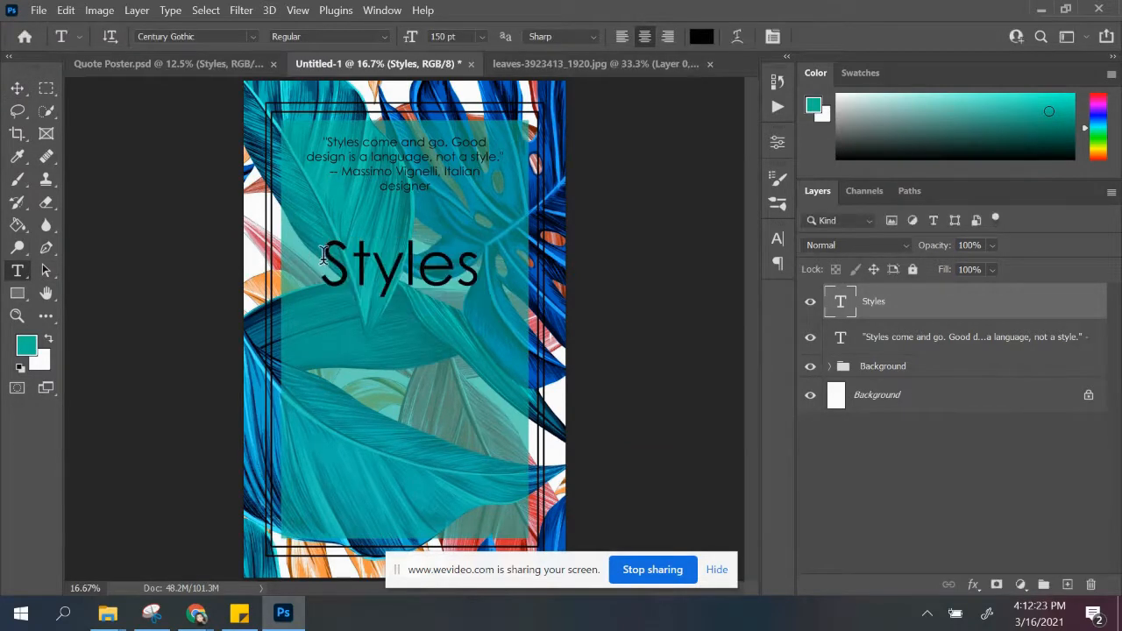
left_click_drag(324, 254, 496, 261)
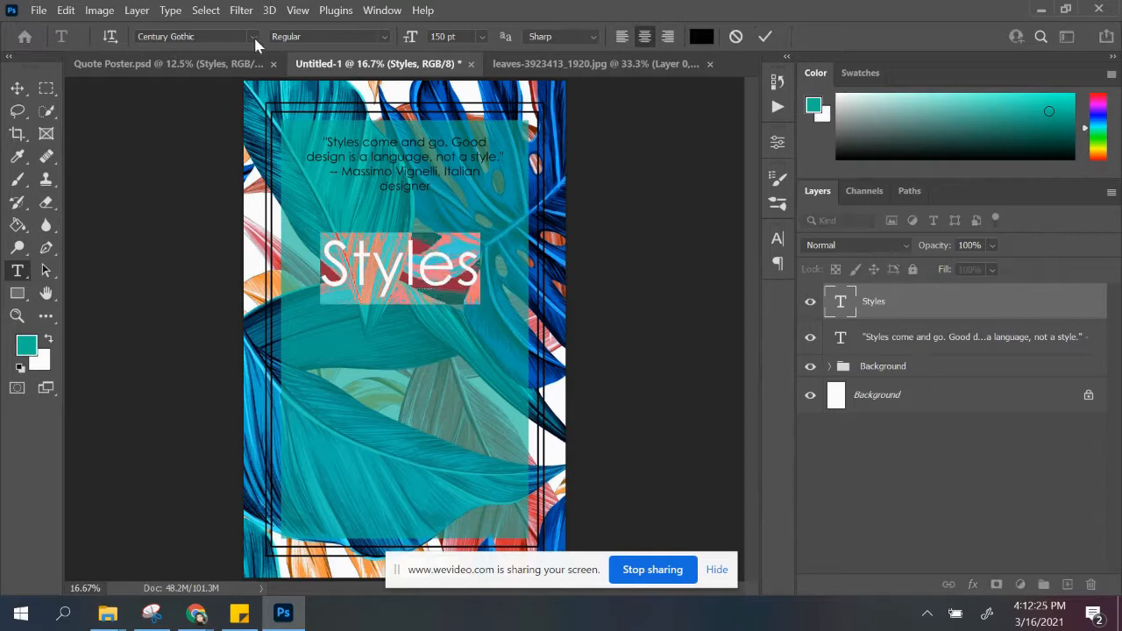
left_click(254, 38)
left_click(259, 119)
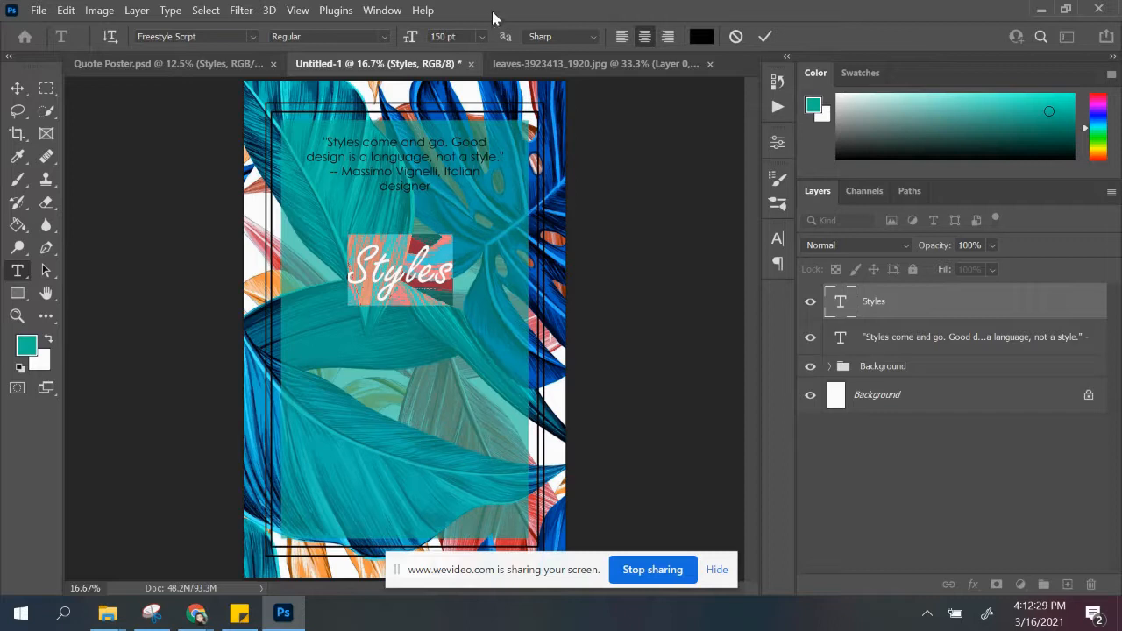
left_click(468, 37)
key("Return")
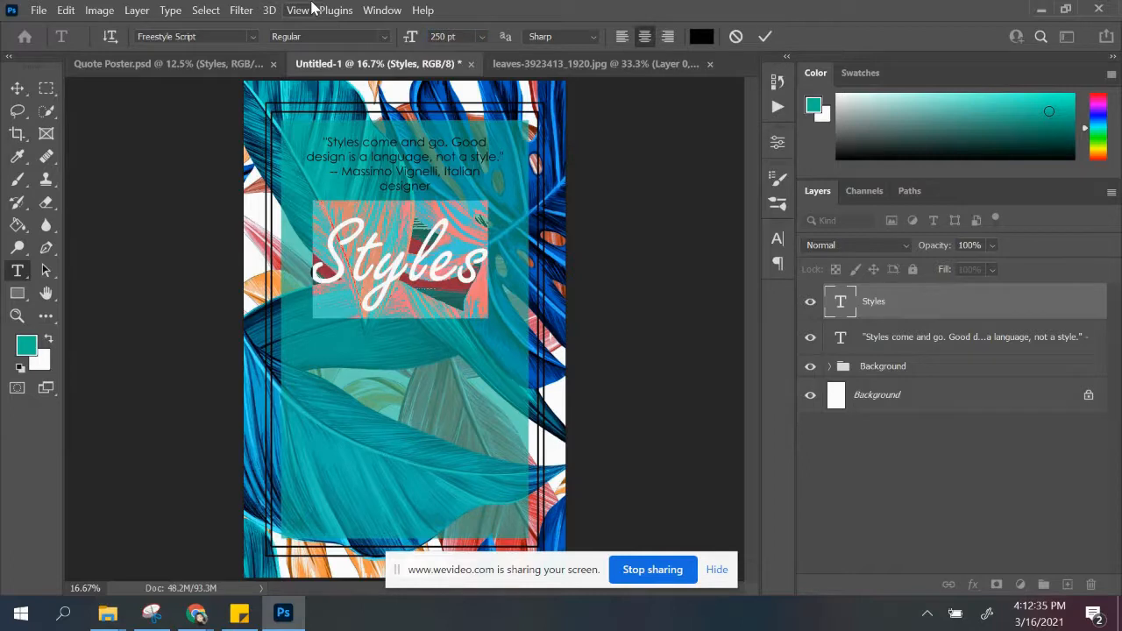
left_click(18, 88)
left_click_drag(440, 282, 457, 280)
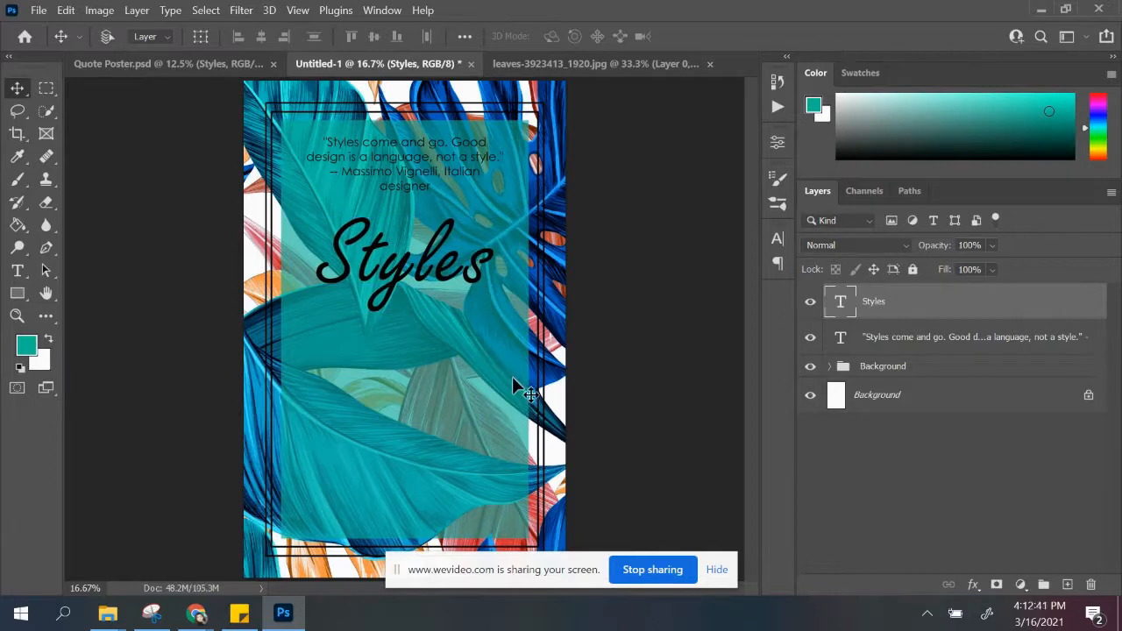
Step: Using Quote Poster.psd as reference, add a layer with the word "Come" at 100 pt in a shallow text box under "Styles"
left_click(213, 64)
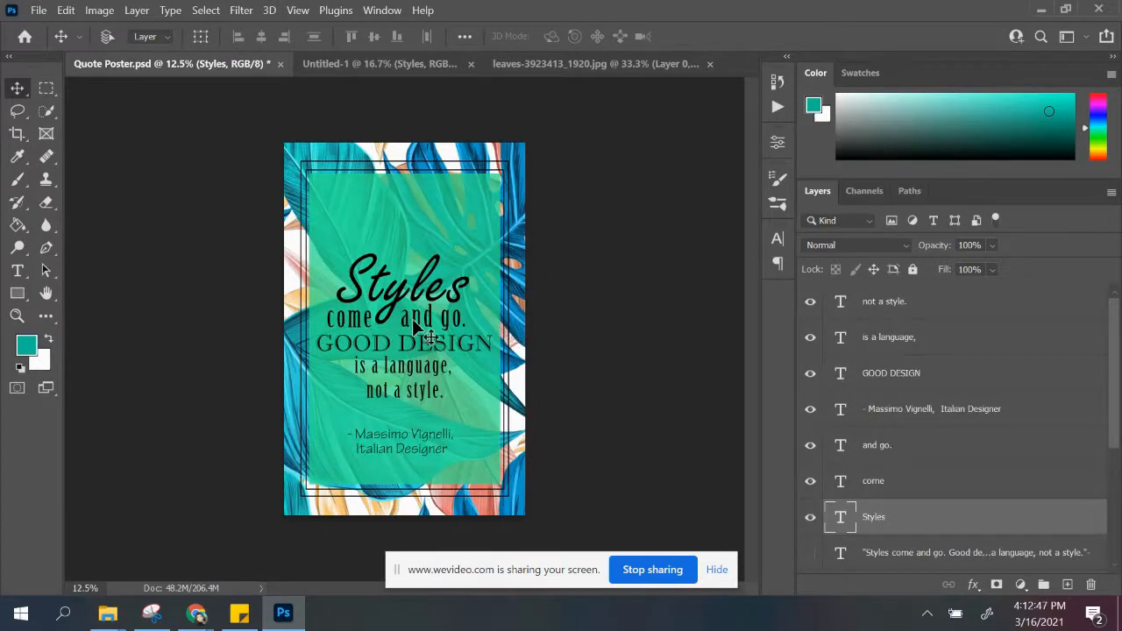
left_click(333, 63)
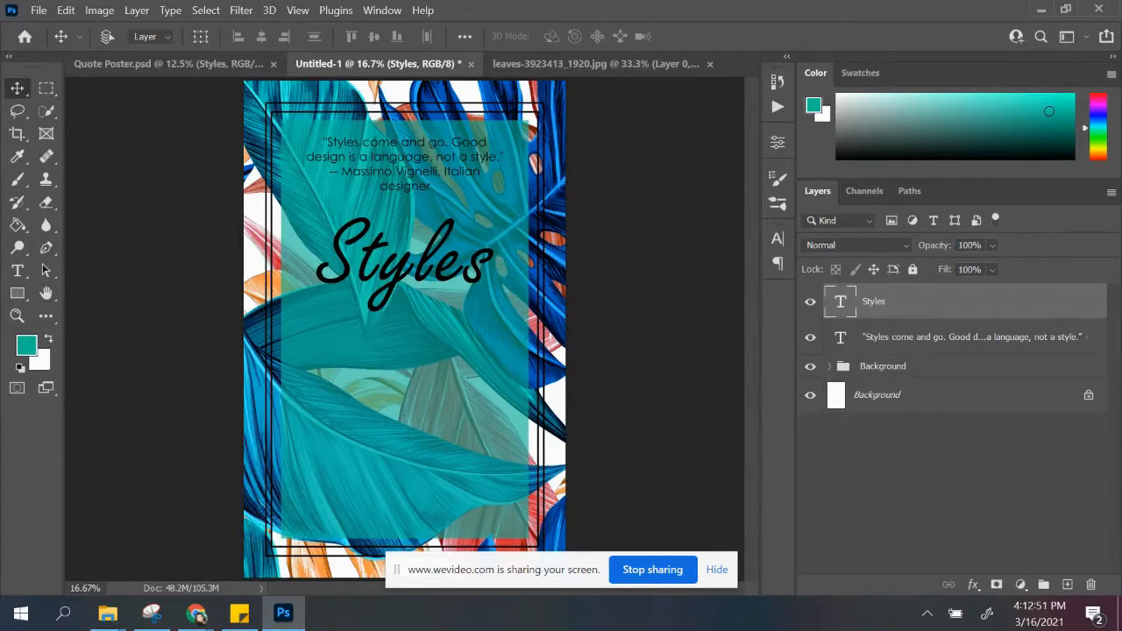
left_click(1068, 585)
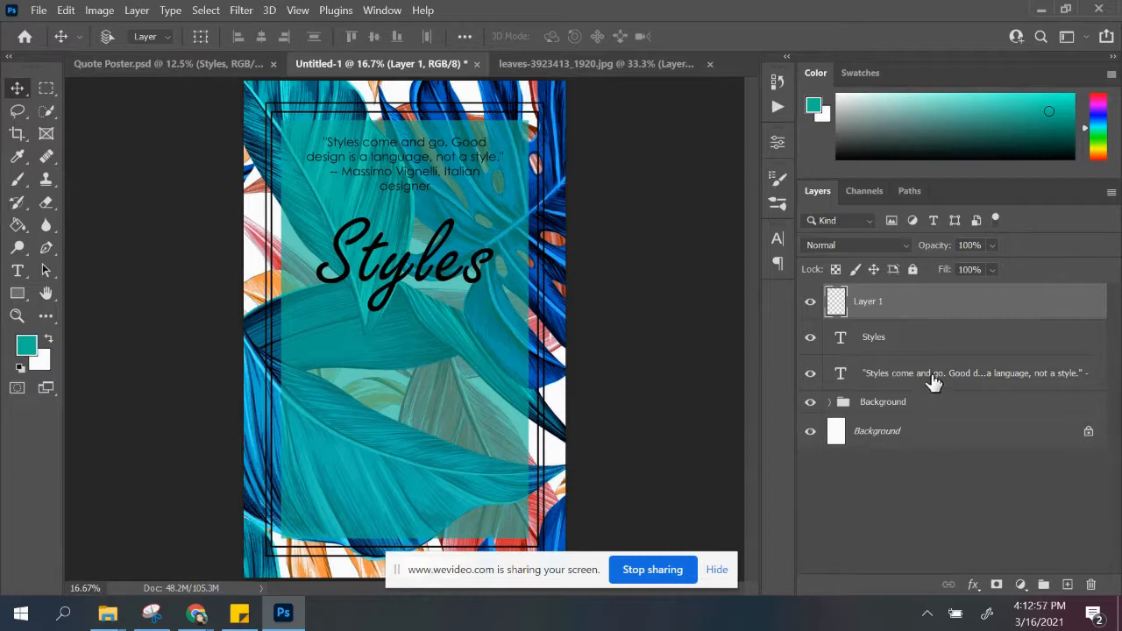
left_click(17, 271)
left_click_drag(305, 302, 504, 339)
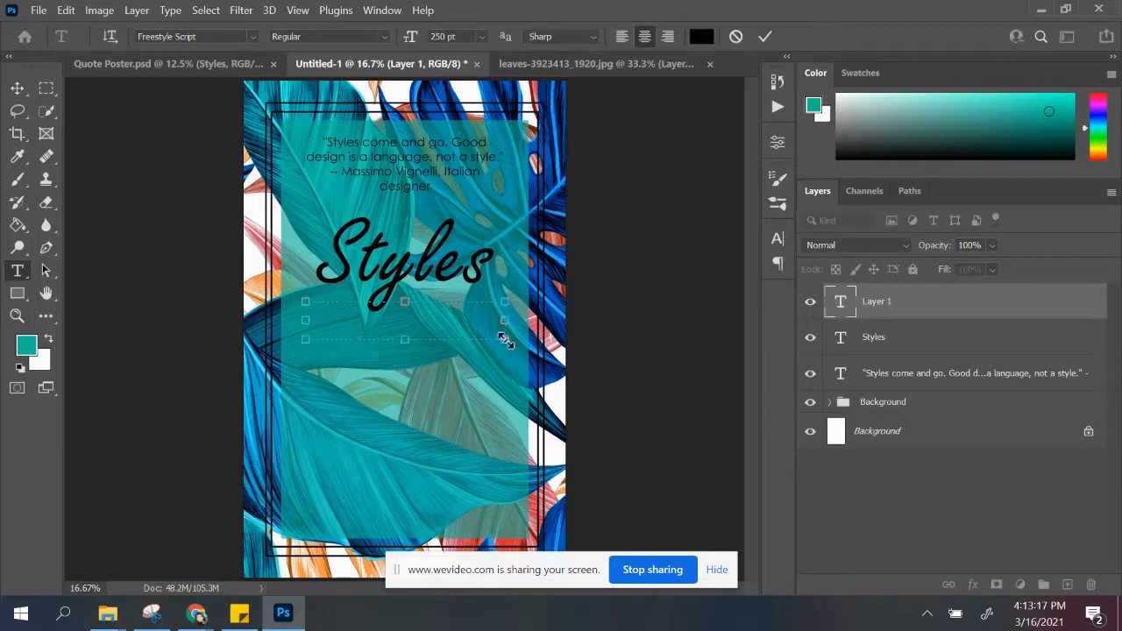
left_click_drag(419, 346, 265, 327)
left_click(472, 36)
key("Return")
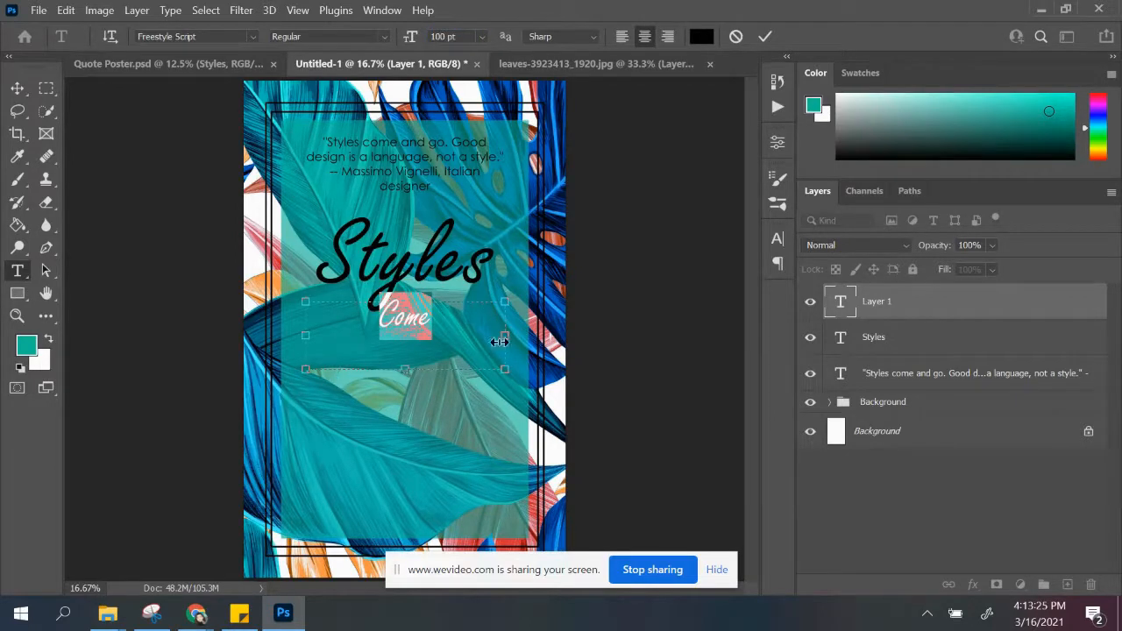
left_click_drag(400, 374, 406, 339)
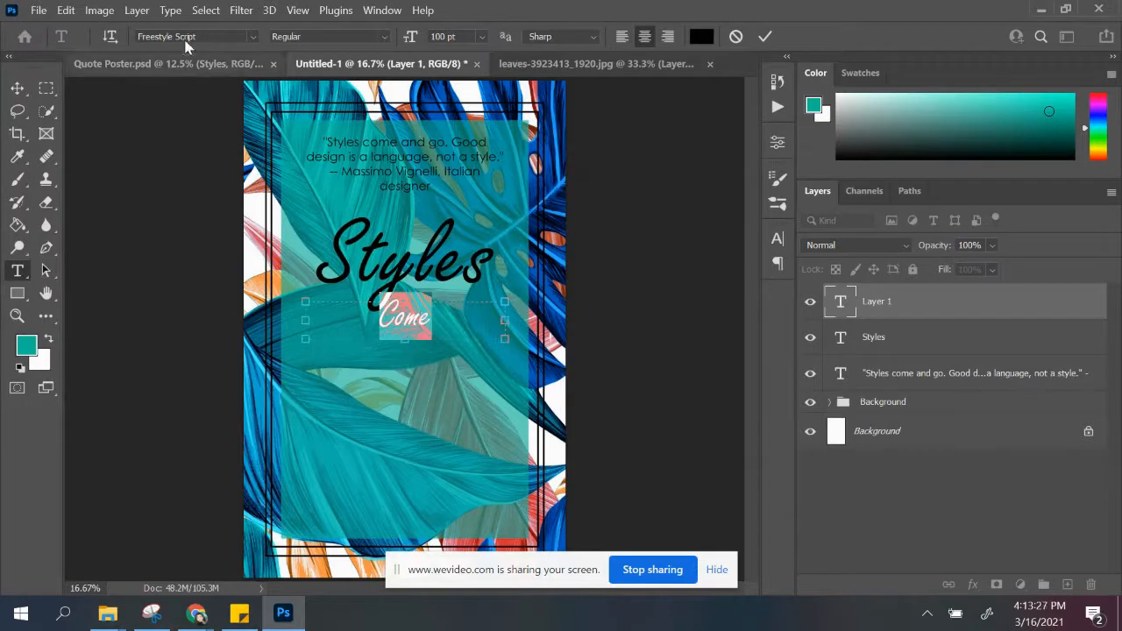
Step: Change the word "Come" to Birch Std, narrow its text box and place it under the start of "Styles"
left_click(216, 36)
left_click(251, 37)
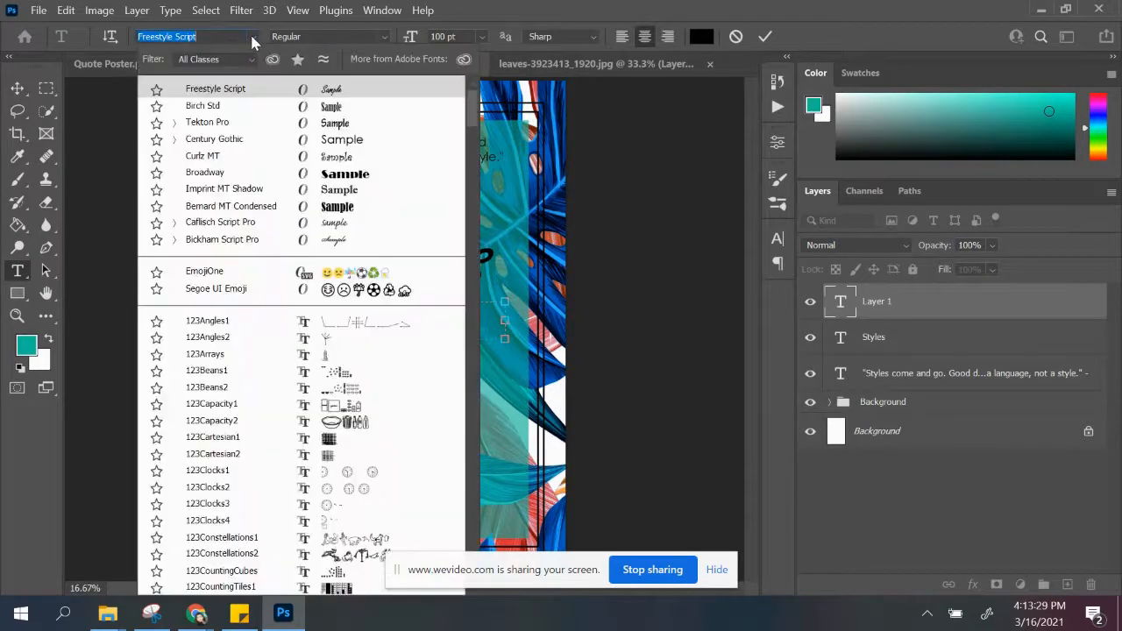
left_click(260, 109)
left_click_drag(508, 322, 345, 317)
left_click(17, 88)
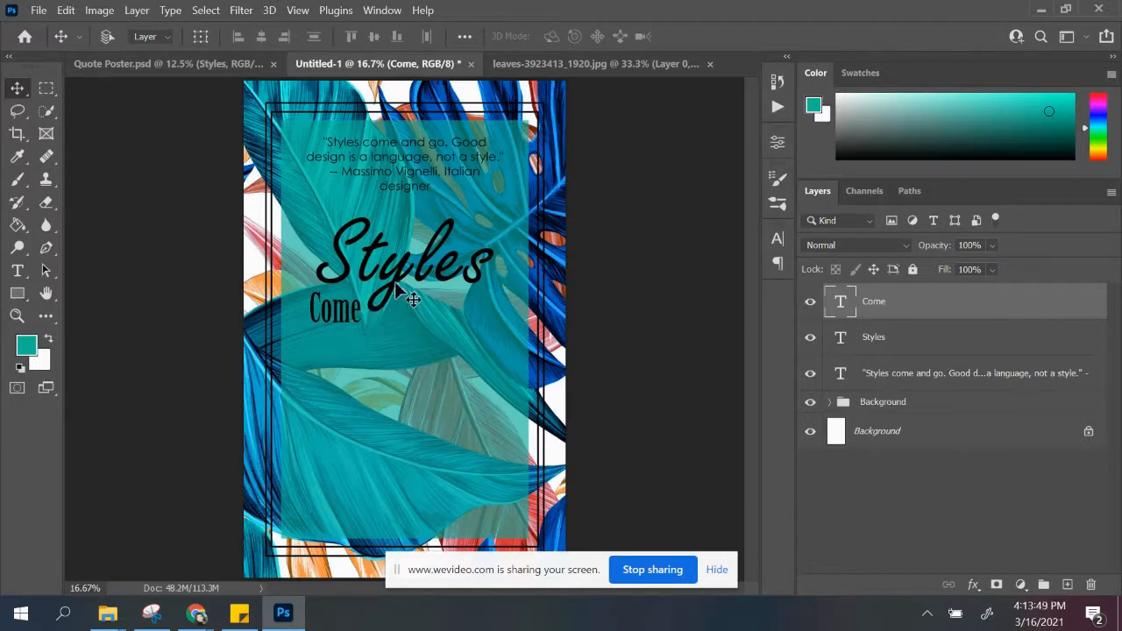
Step: Using Quote Poster.psd as reference, add a new layer above "Come" and enter the text "and go." under "Styles"
left_click(167, 63)
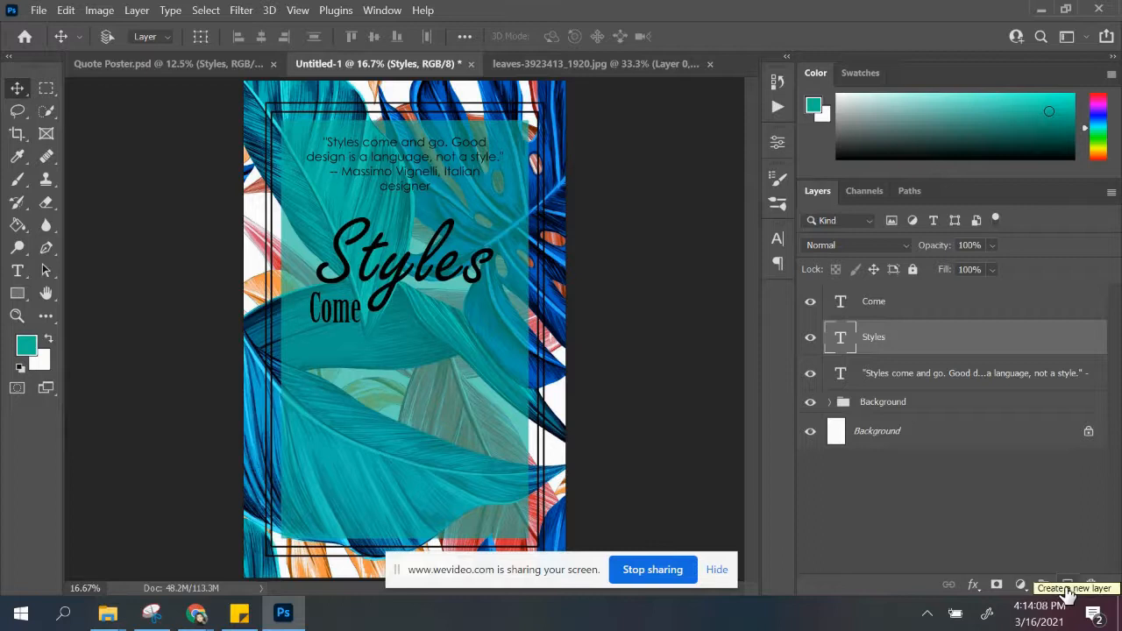
left_click(1067, 585)
left_click_drag(853, 333, 874, 300)
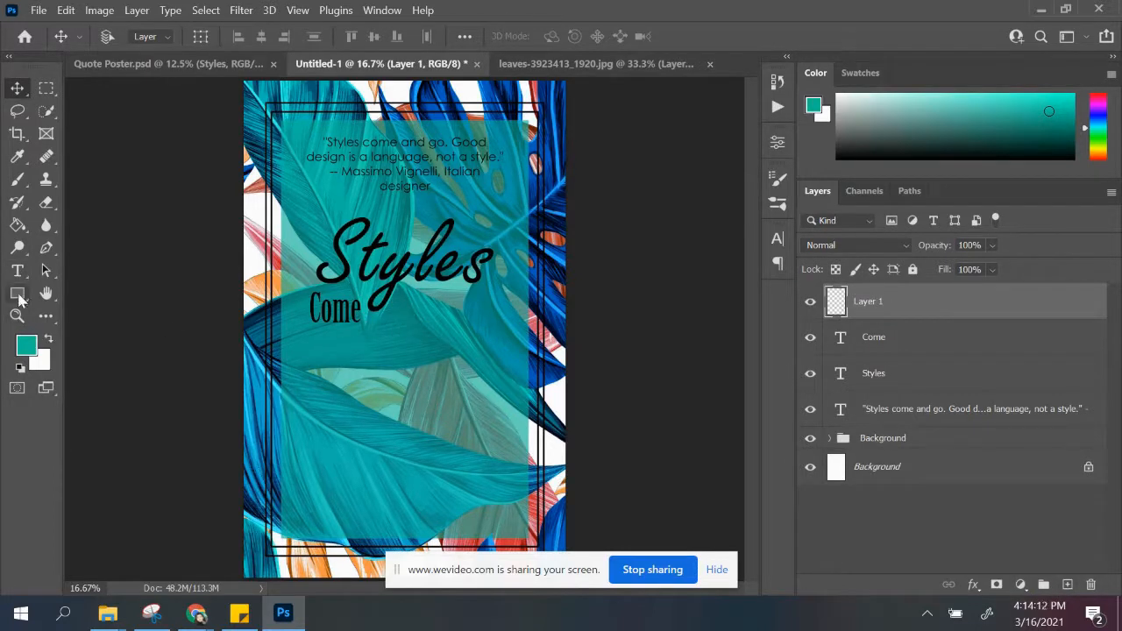
left_click(18, 272)
left_click(406, 305)
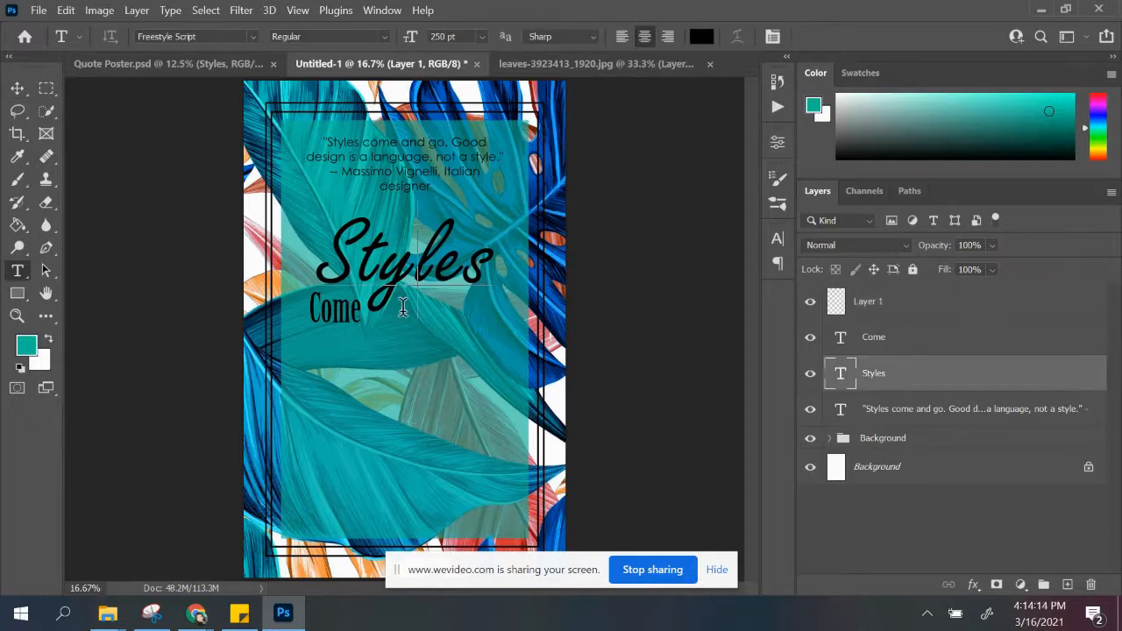
left_click(614, 307)
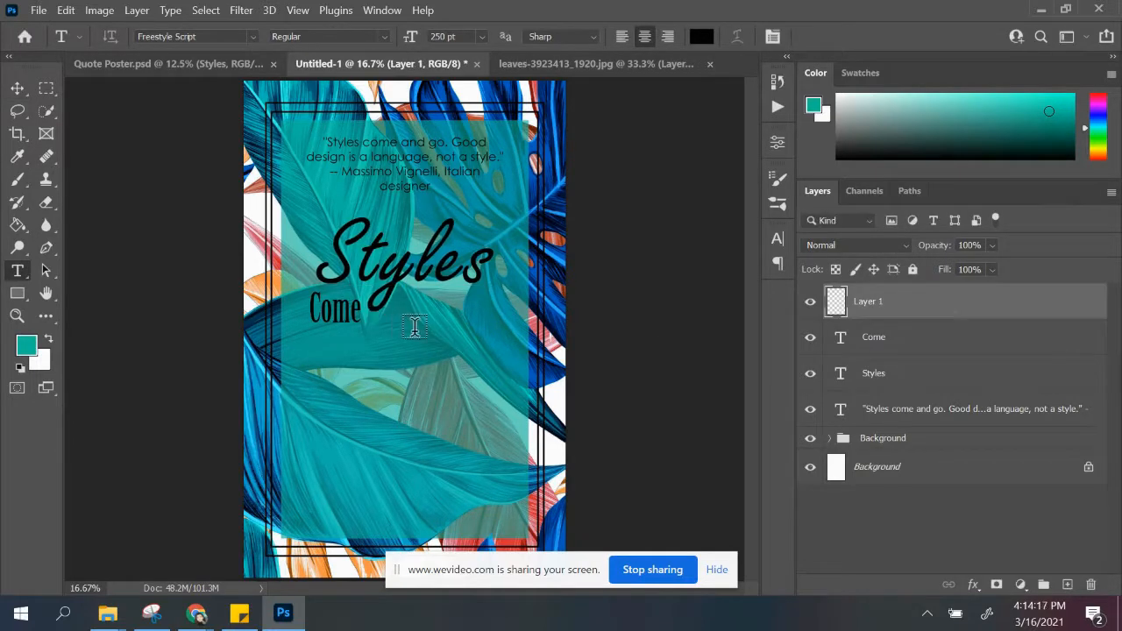
left_click(415, 326)
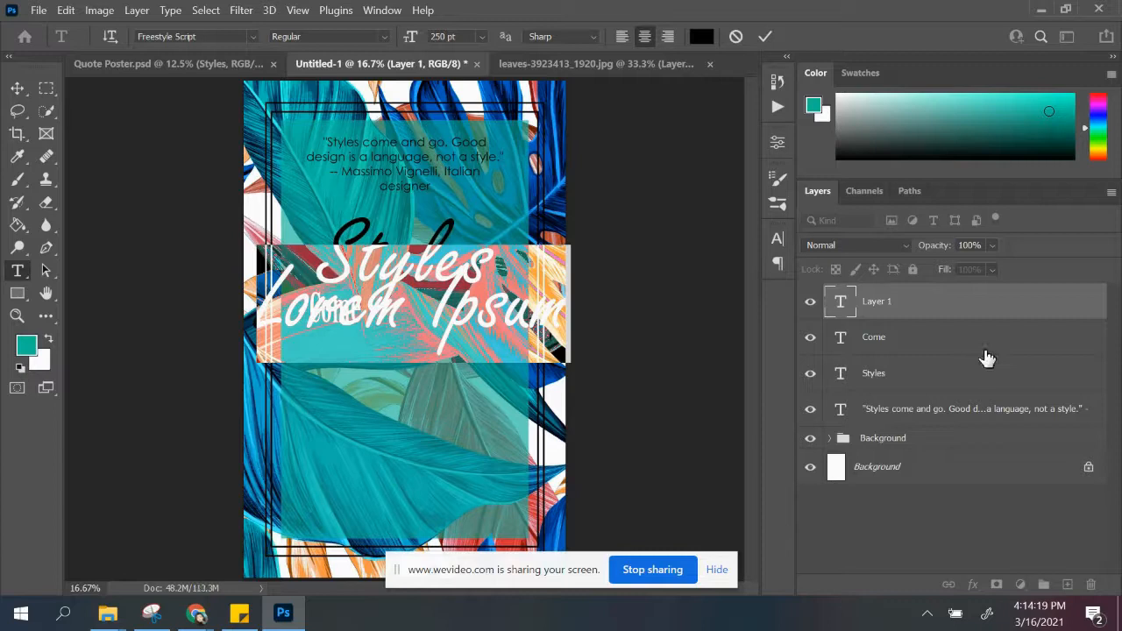
type("and go.")
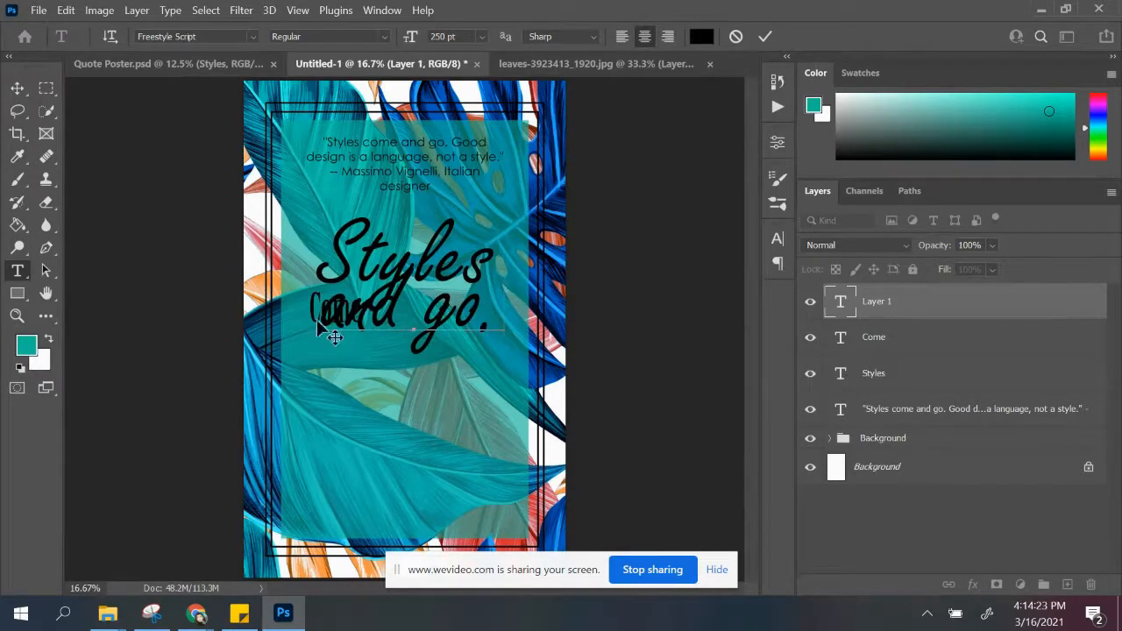
Step: Set the text "and go." in Birch Std at 100 pt
left_click_drag(321, 307, 519, 322)
left_click(190, 37)
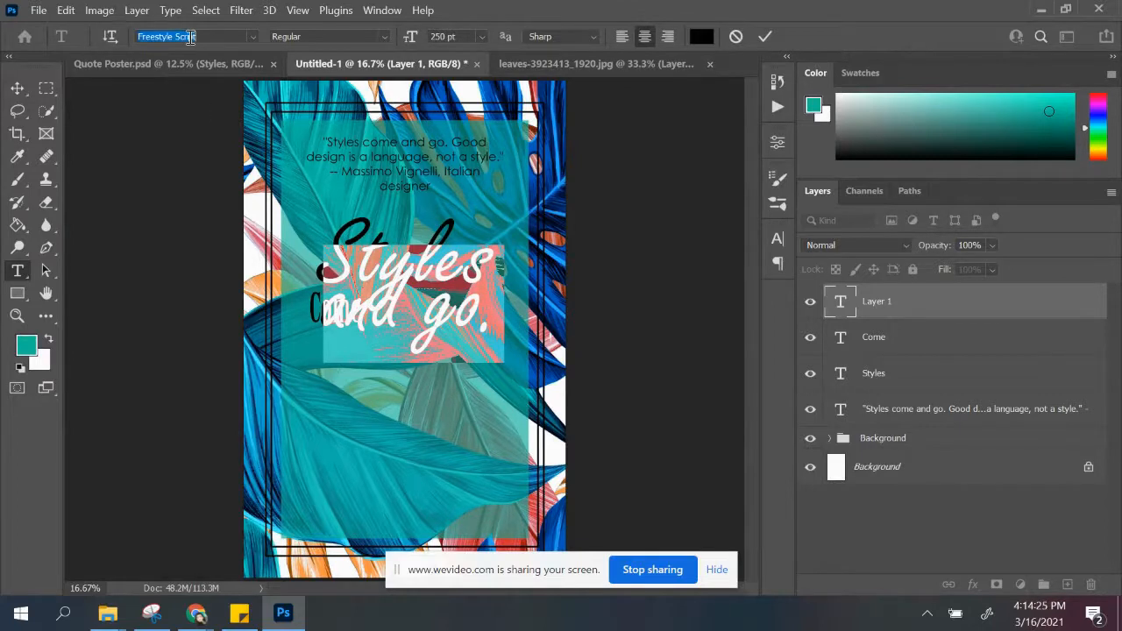
left_click(252, 37)
left_click(245, 91)
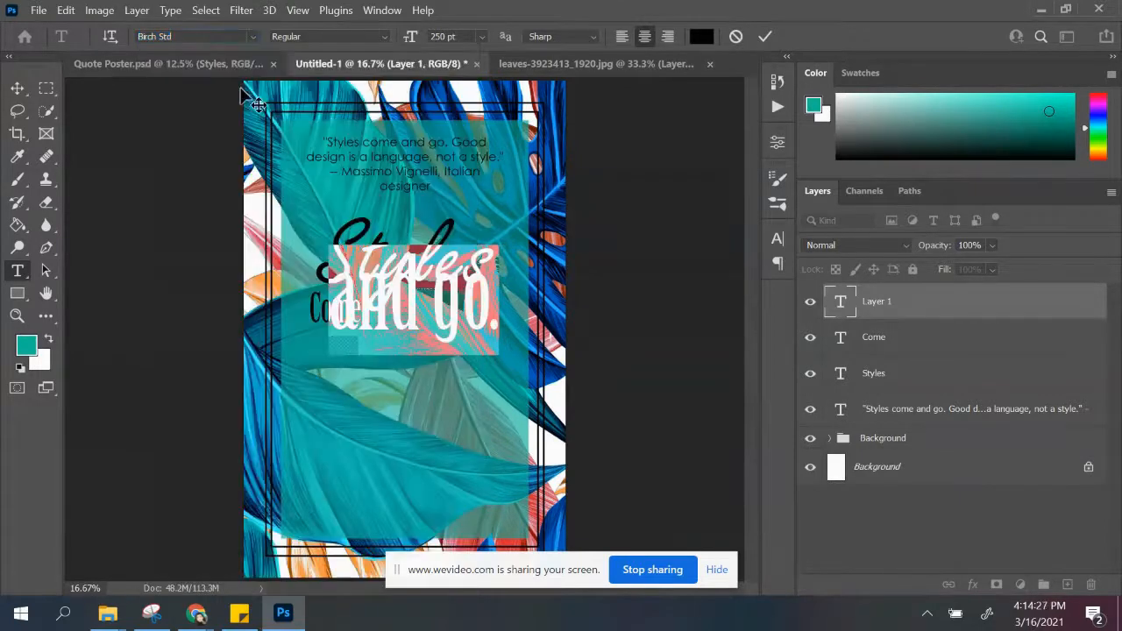
left_click(470, 36)
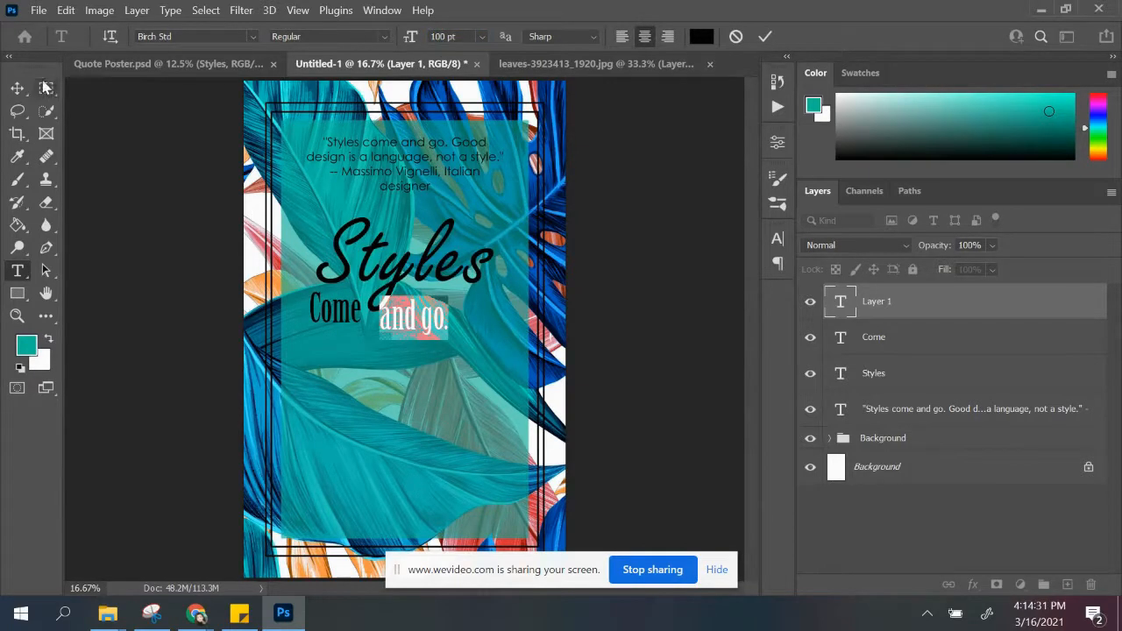
Step: Move "and go." to the right of "Come" beneath "Styles" and nudge it slightly left
left_click(18, 89)
left_click_drag(404, 326, 425, 318)
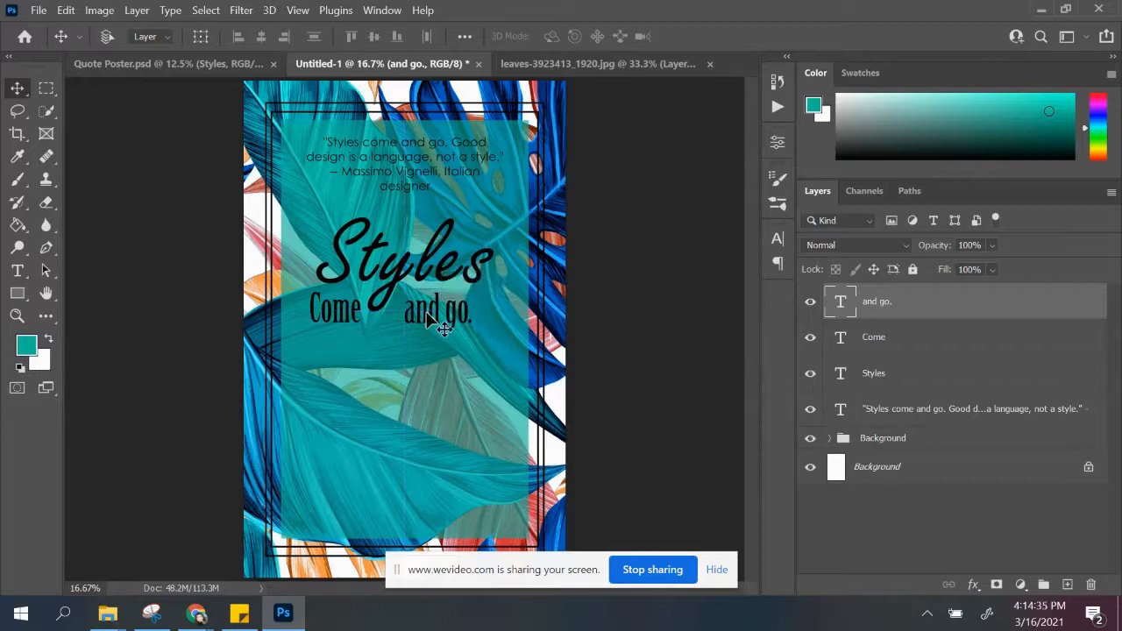
key("Left")
key("Left")
key("Left")
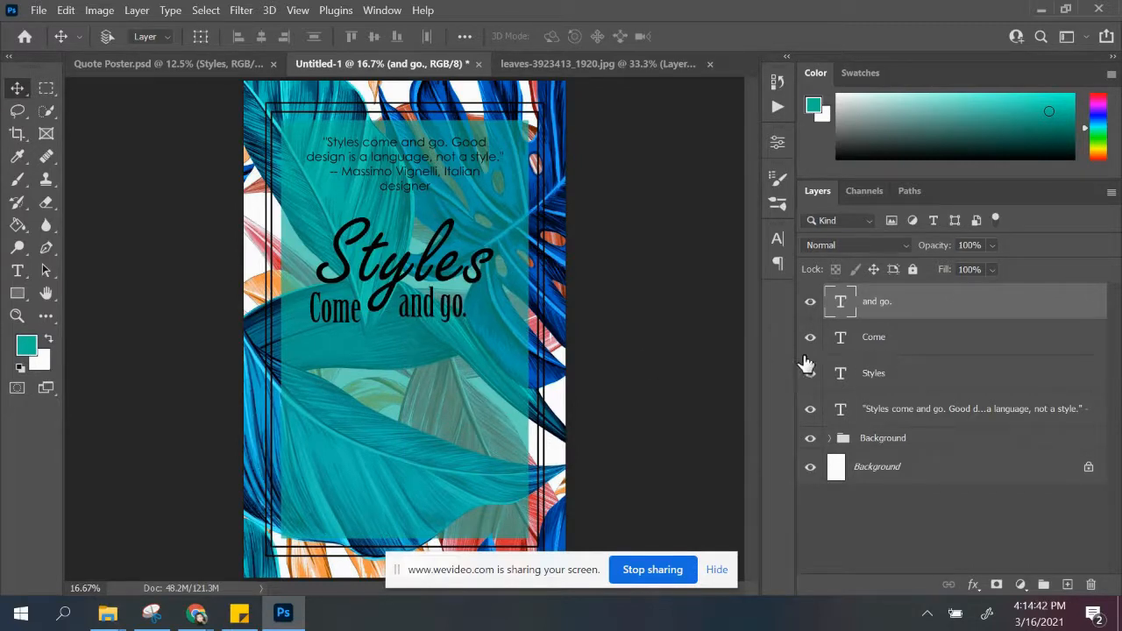
Step: Change the word "Come" to lowercase "come" and nudge it up level with "and go."
left_click(874, 346)
double_click(326, 307)
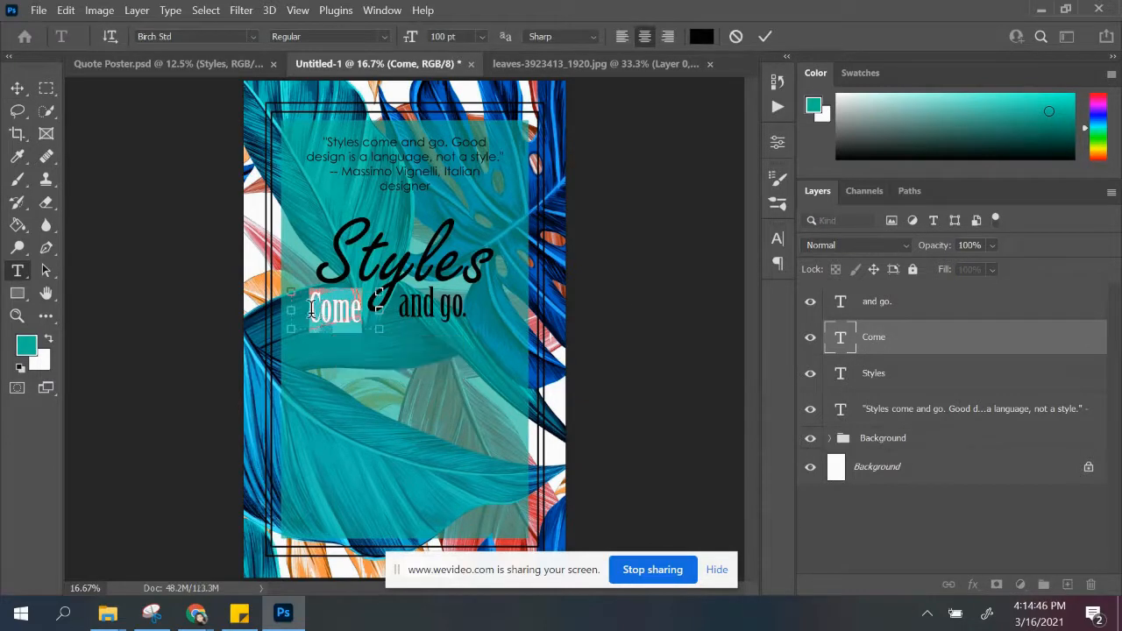
left_click(322, 308)
key("BackSpace")
type("c")
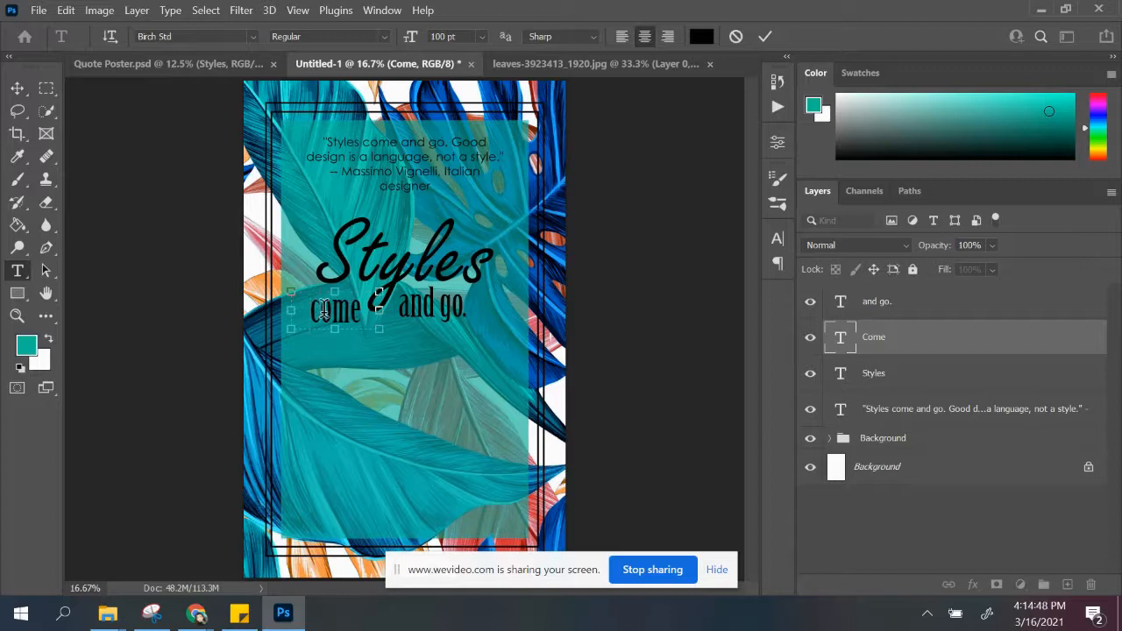
left_click(25, 90)
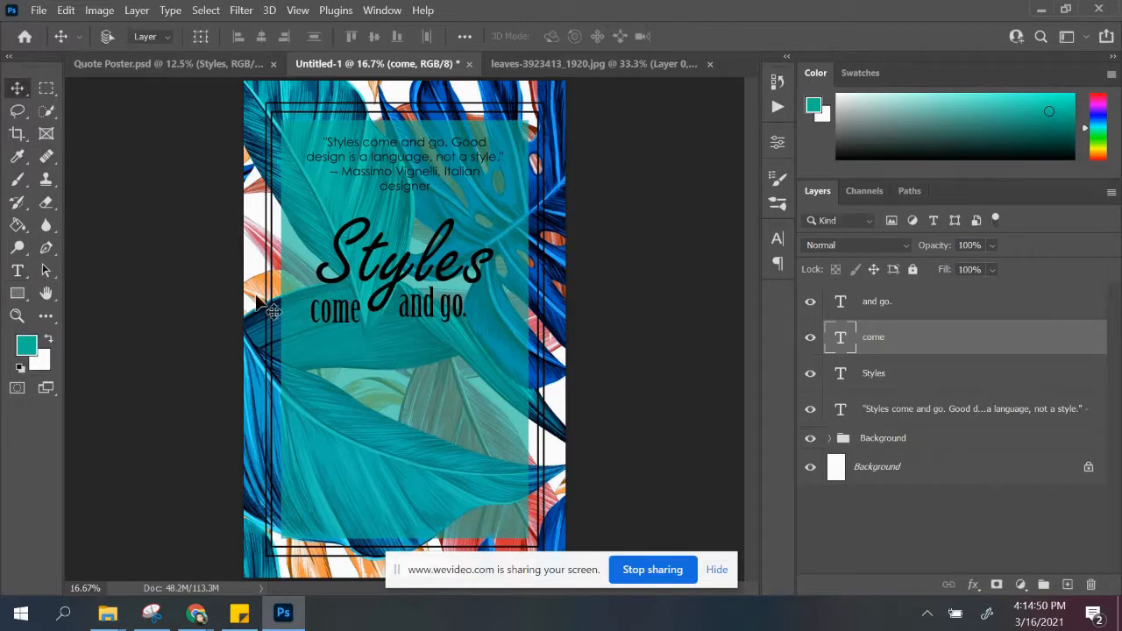
left_click_drag(347, 316, 349, 309)
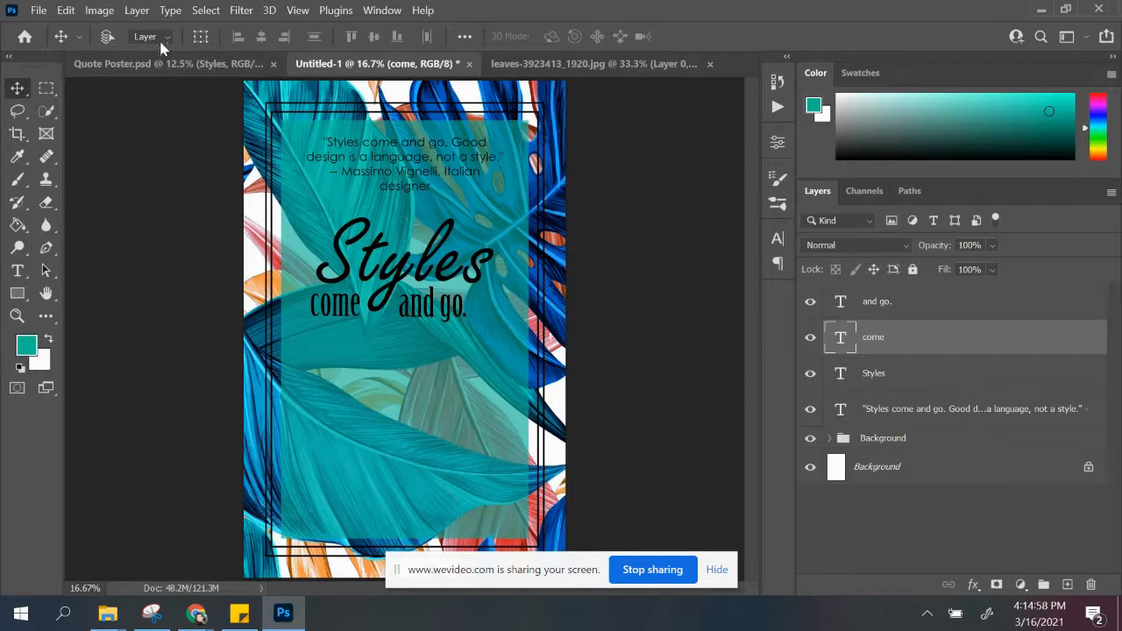
Step: Using Quote Poster.psd as reference, set the letter tracking of the word "come" to 75
left_click(167, 63)
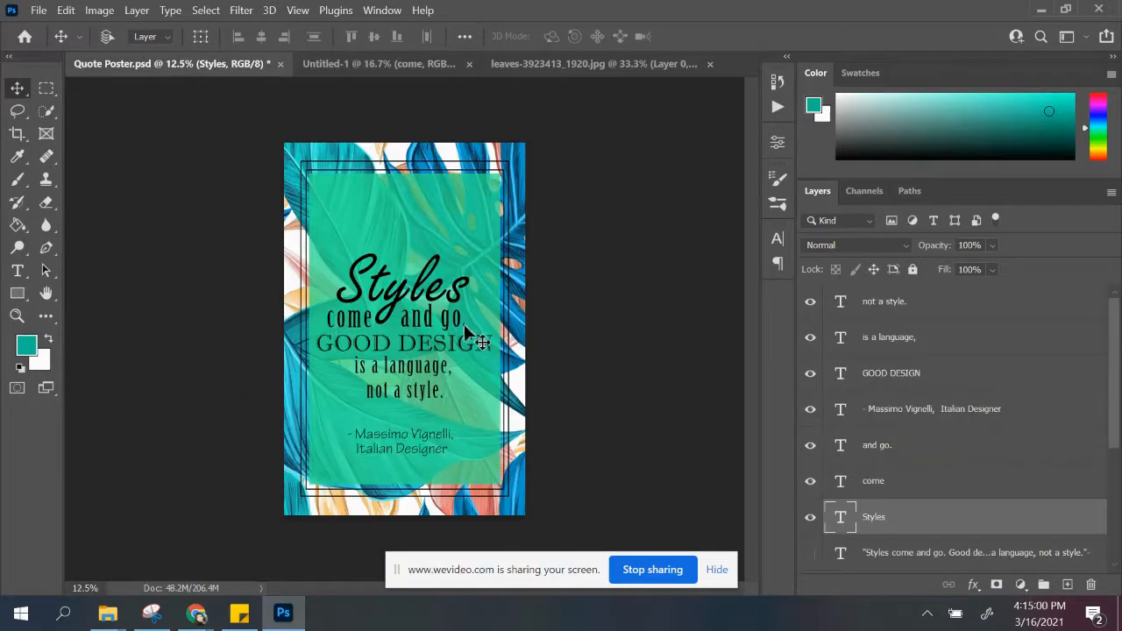
left_click(332, 64)
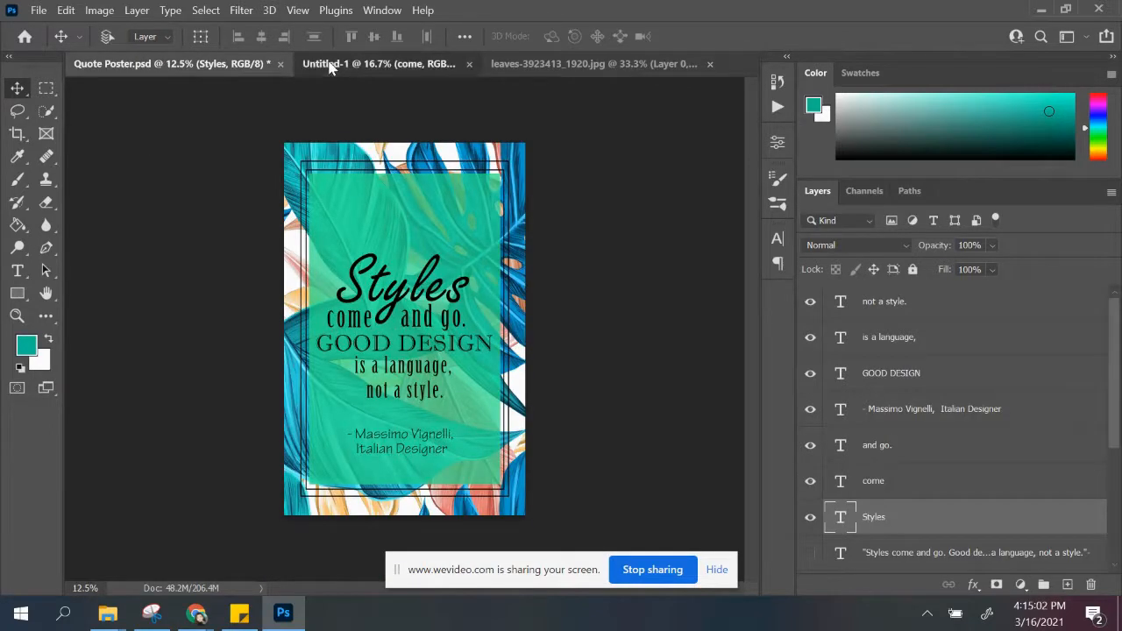
left_click(18, 271)
left_click_drag(311, 303, 353, 304)
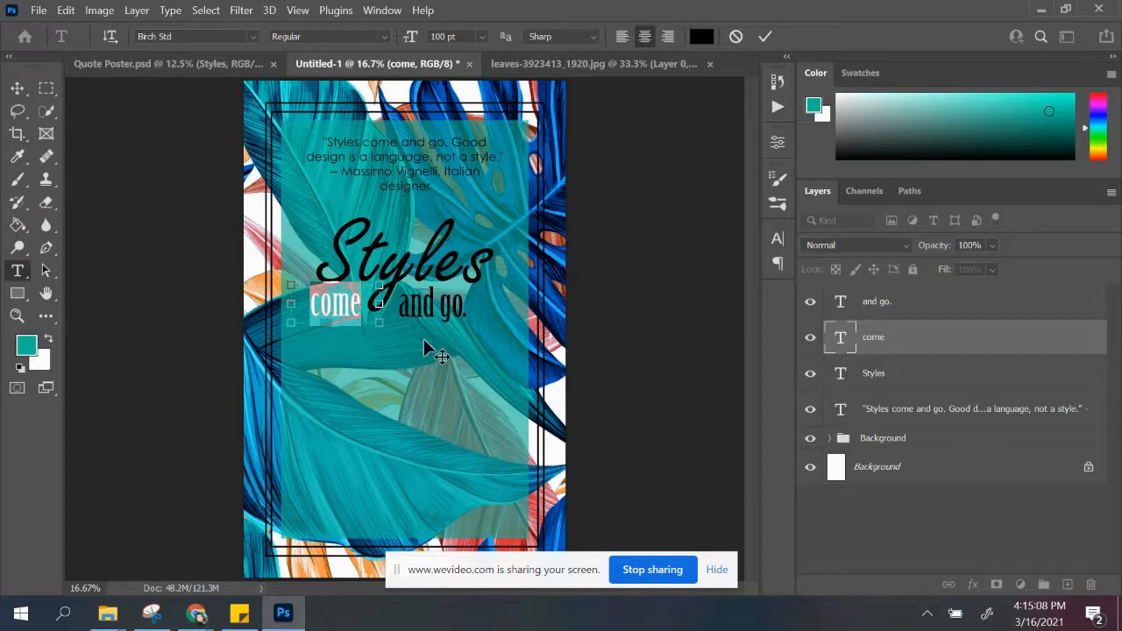
double_click(314, 304)
left_click(777, 240)
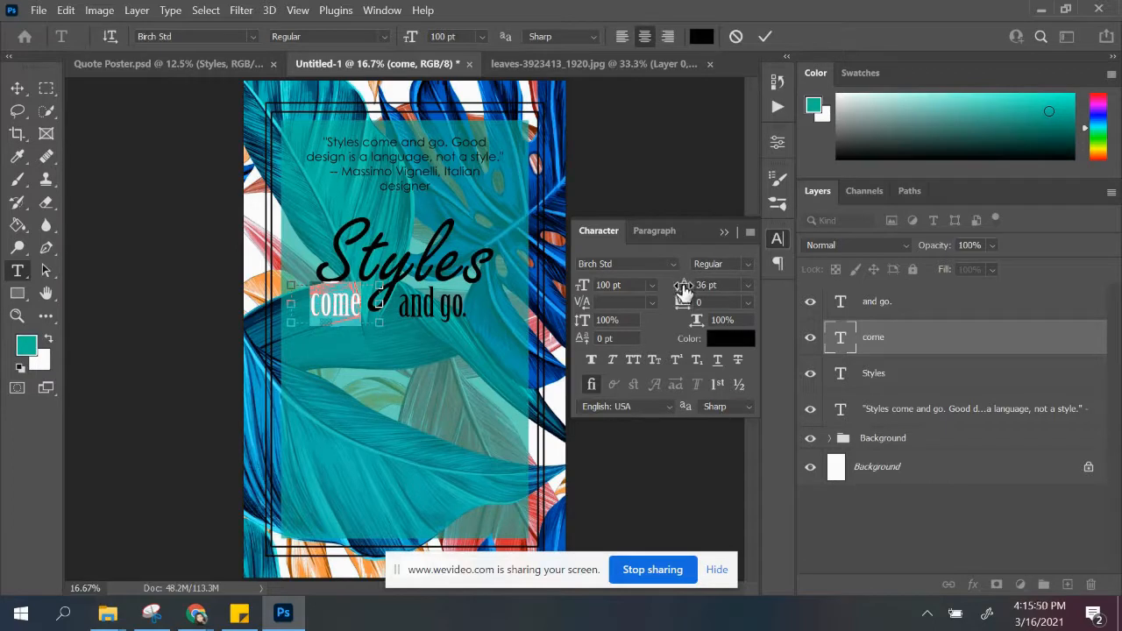
left_click(746, 285)
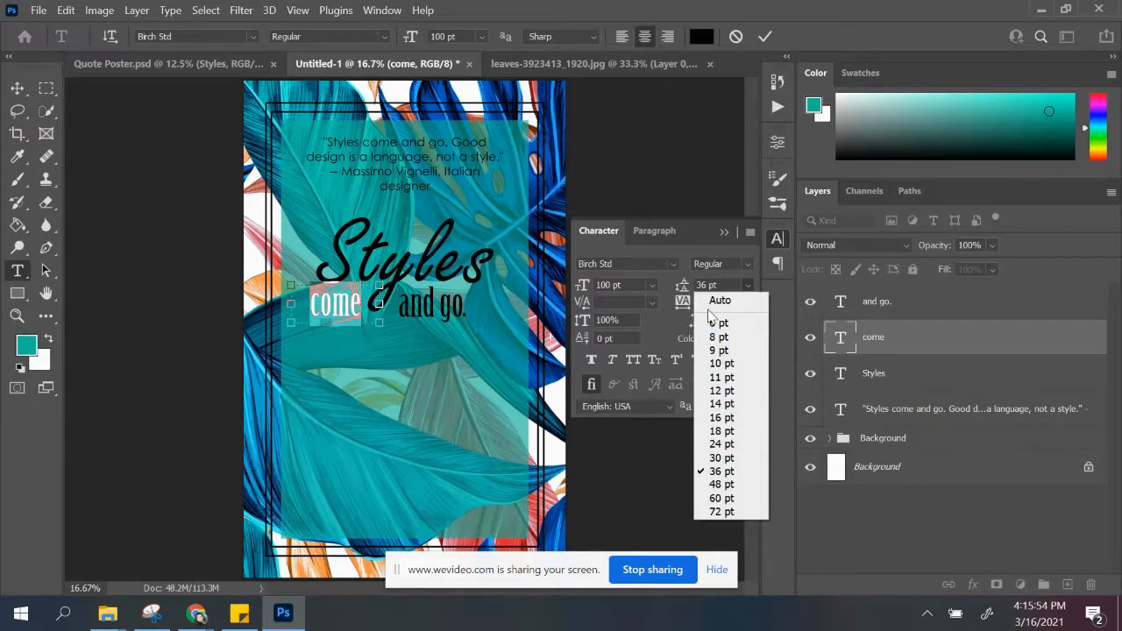
left_click(691, 264)
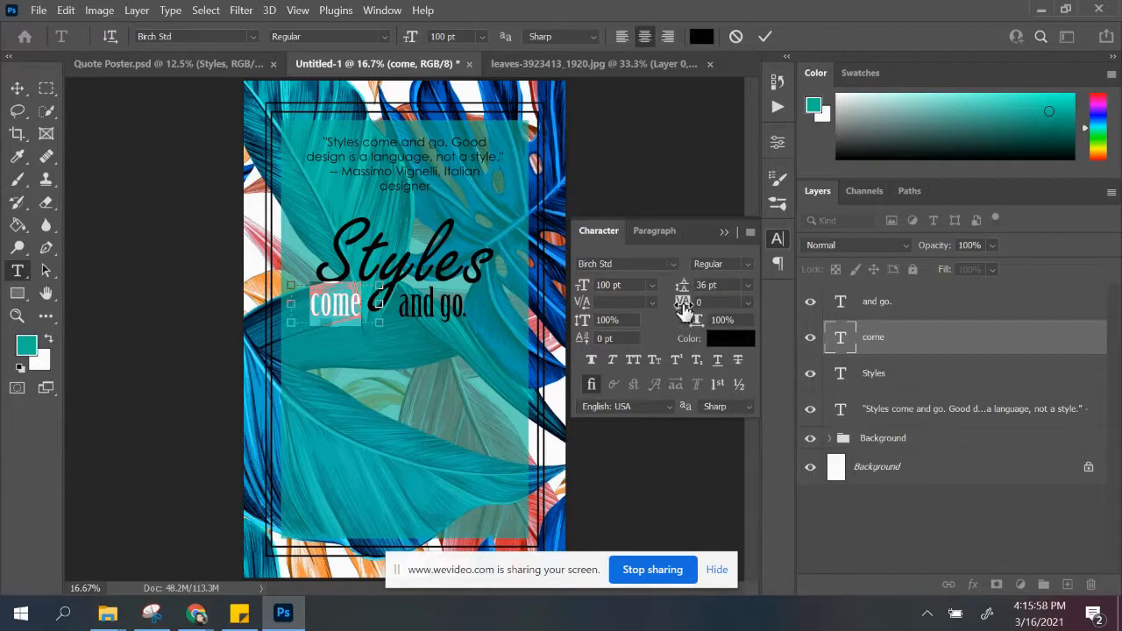
left_click(749, 304)
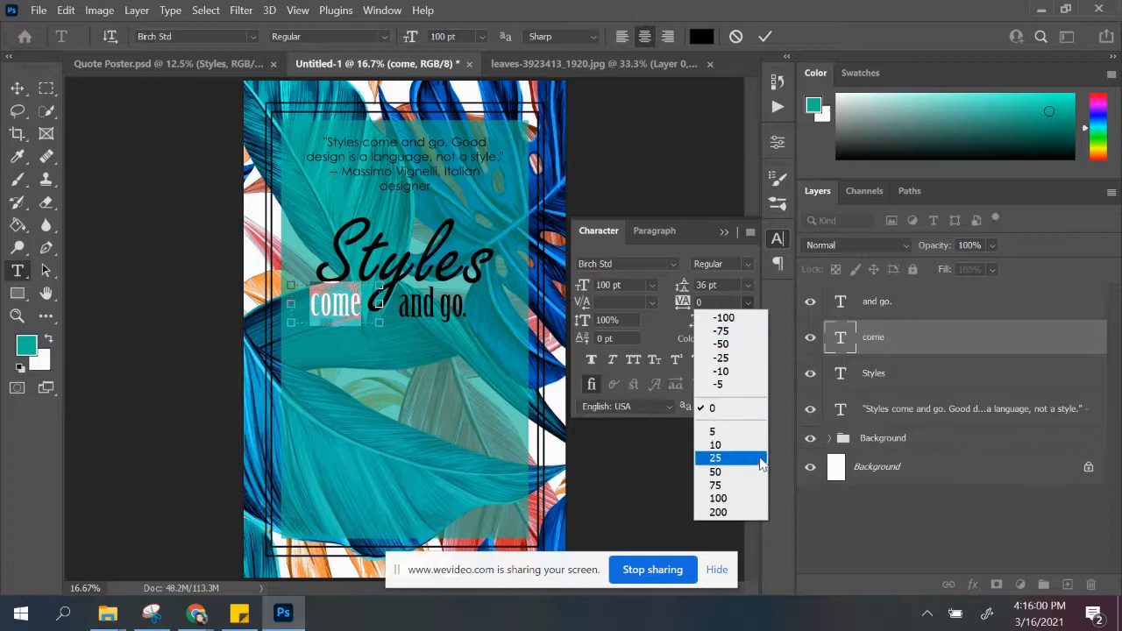
left_click(715, 458)
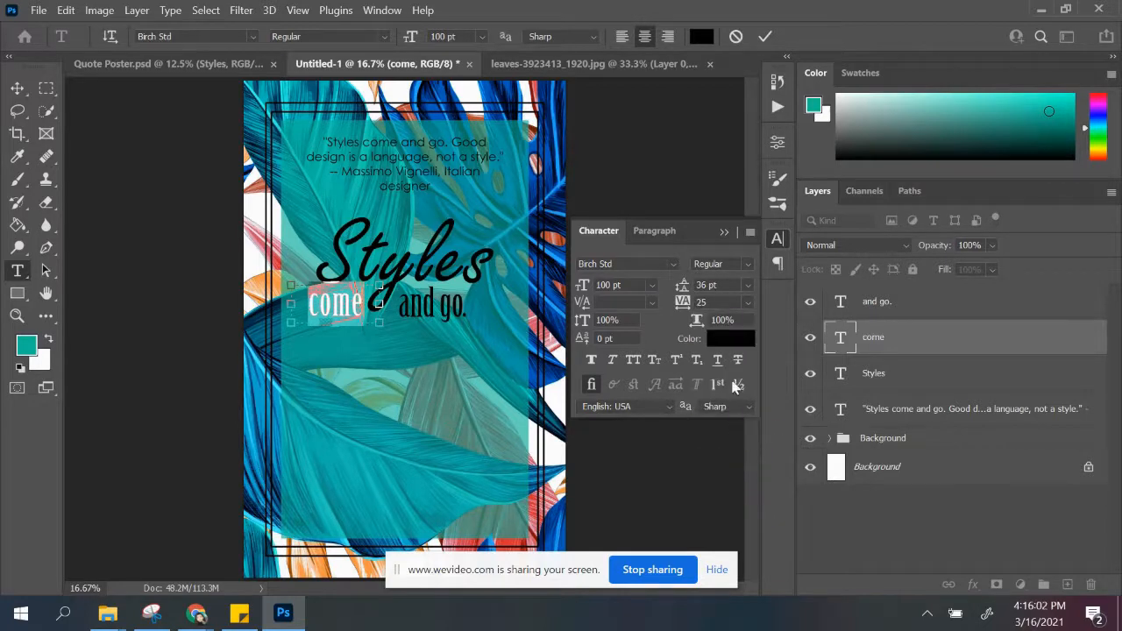
left_click(749, 303)
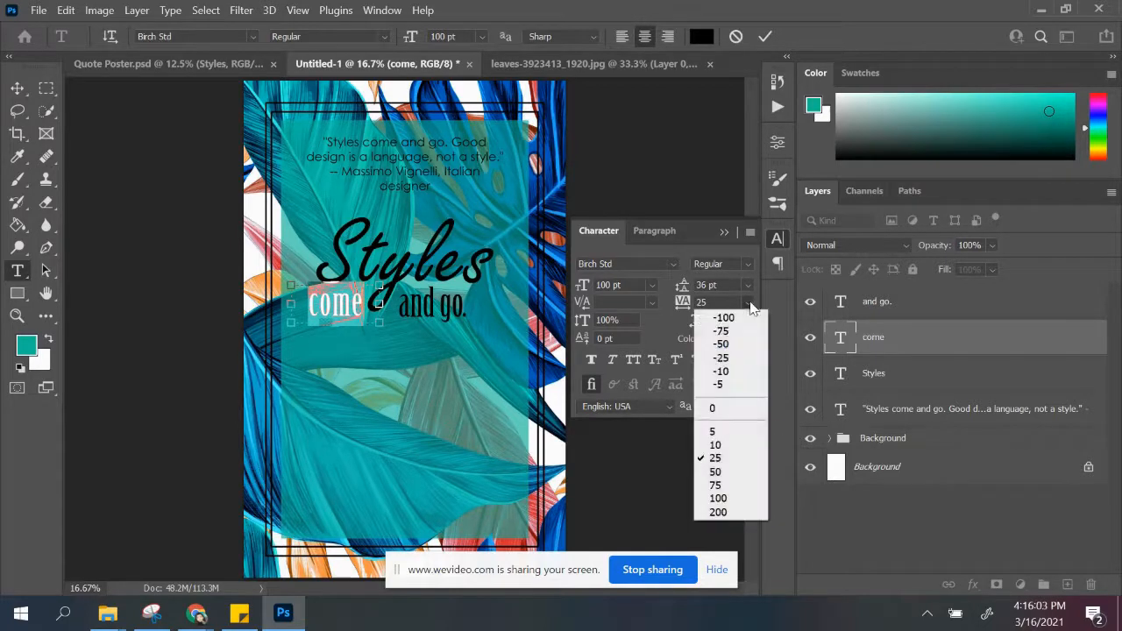
left_click(725, 483)
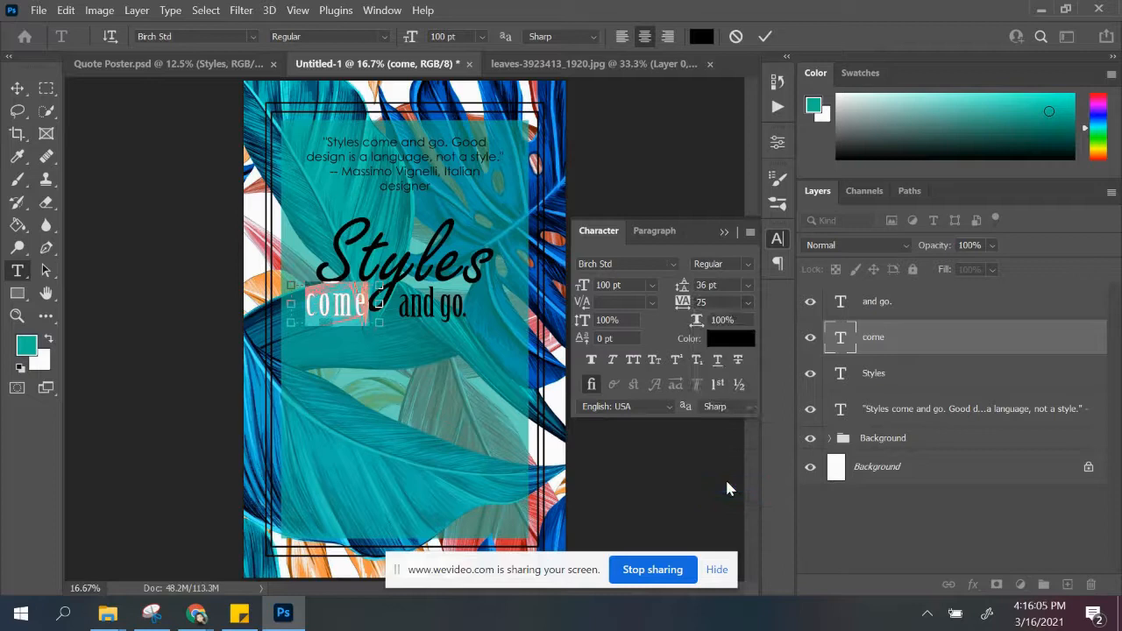
left_click(724, 233)
Step: Set the tracking of "and go." to 75 and shift the text slightly right, clear of the "y" in "Styles"
left_click(846, 312)
left_click(430, 316)
left_click_drag(397, 305, 493, 305)
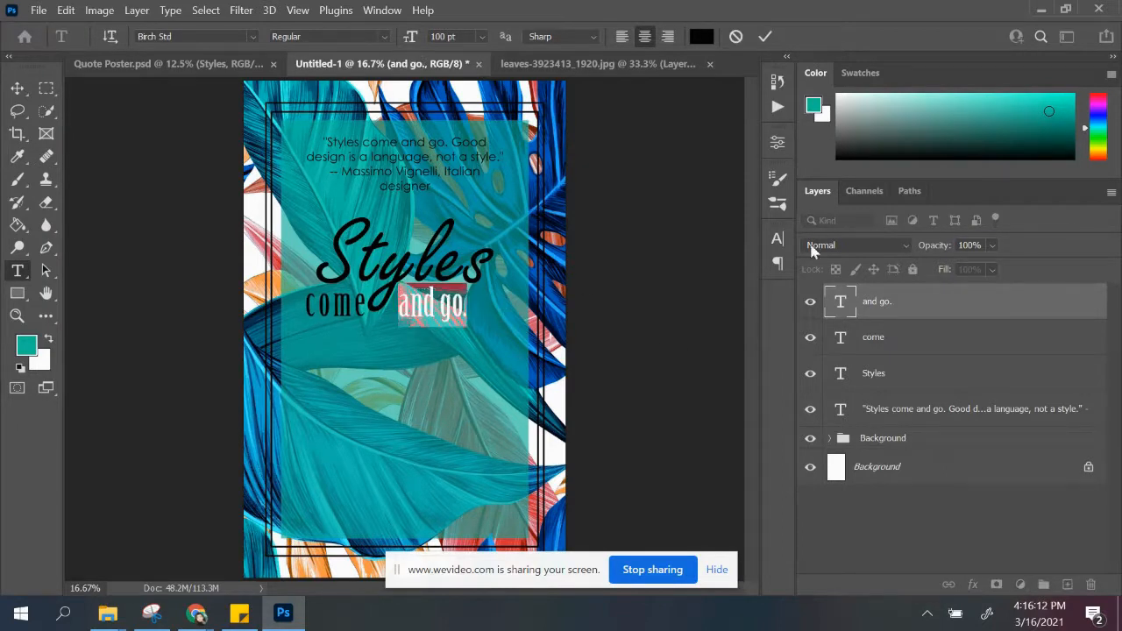
left_click(783, 240)
left_click(747, 303)
left_click(732, 485)
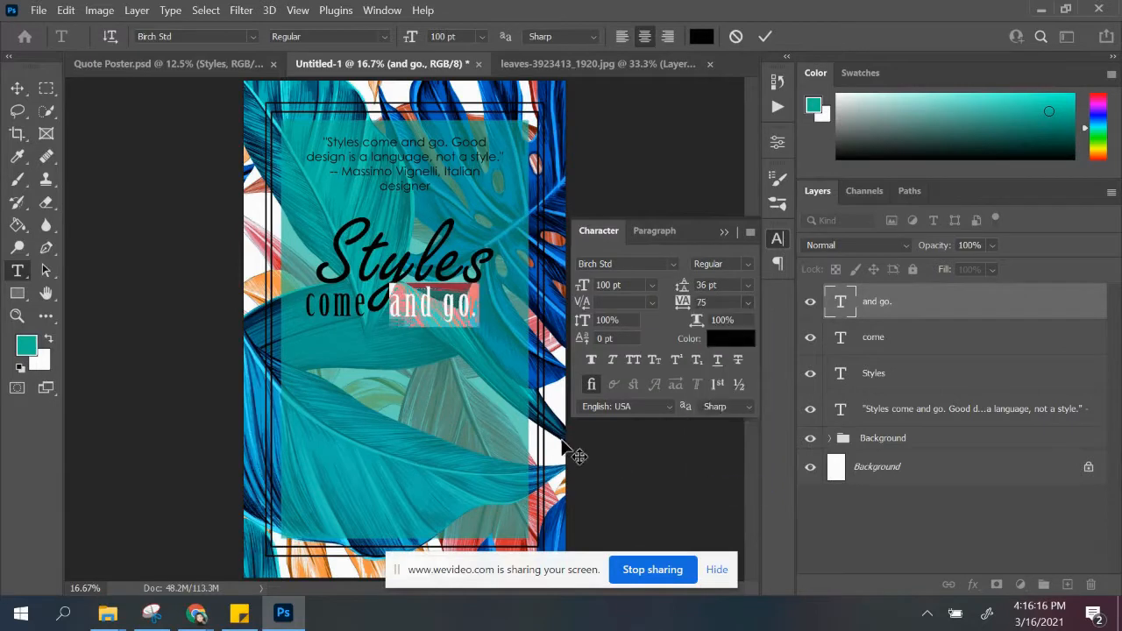
left_click(18, 87)
mouse_move(437, 308)
left_mouse_down()
mouse_move(467, 312)
mouse_move(339, 317)
mouse_move(430, 312)
left_mouse_up()
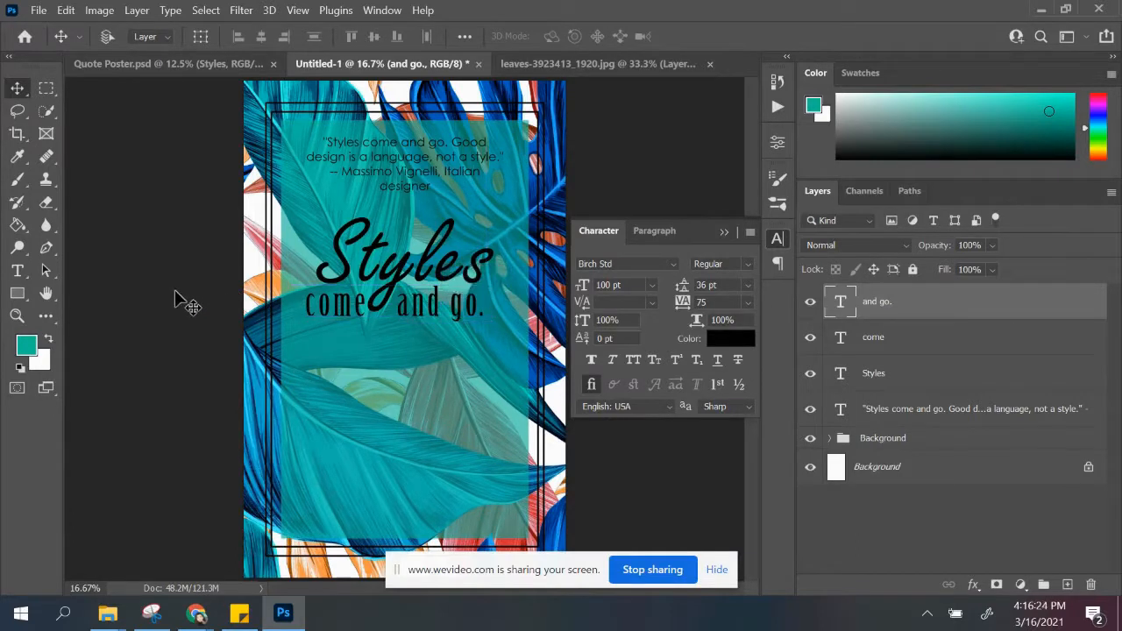
left_click(725, 232)
Step: Using Quote Poster.psd as reference, add a new layer with the text "GOOD DESIGN" and move it beneath "come and go."
left_click(178, 67)
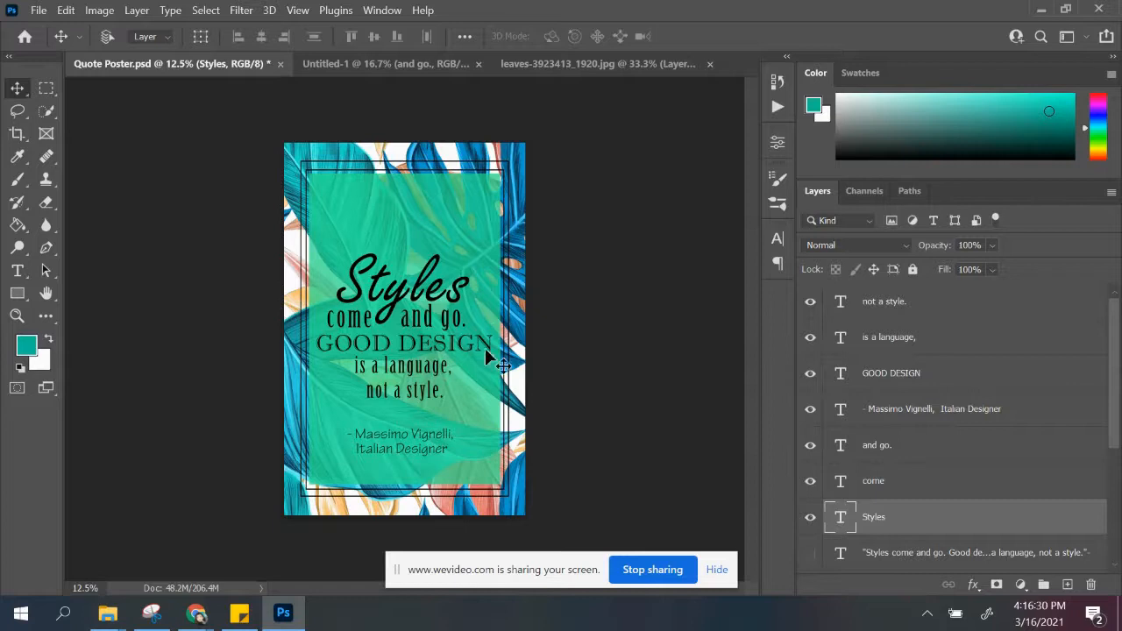
left_click(406, 67)
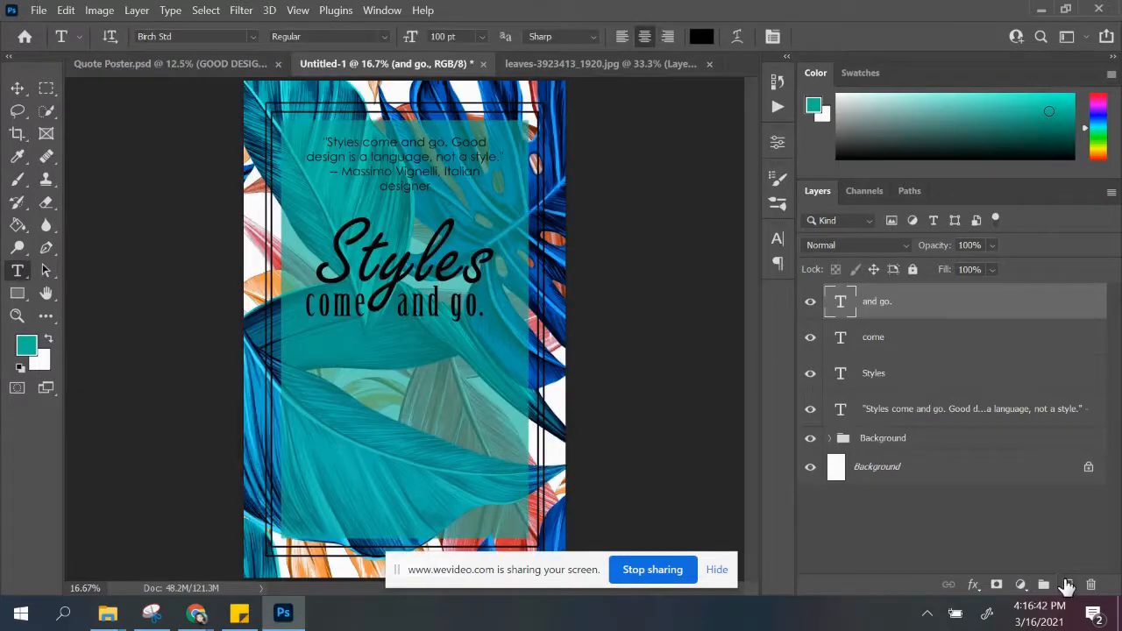
left_click(1068, 584)
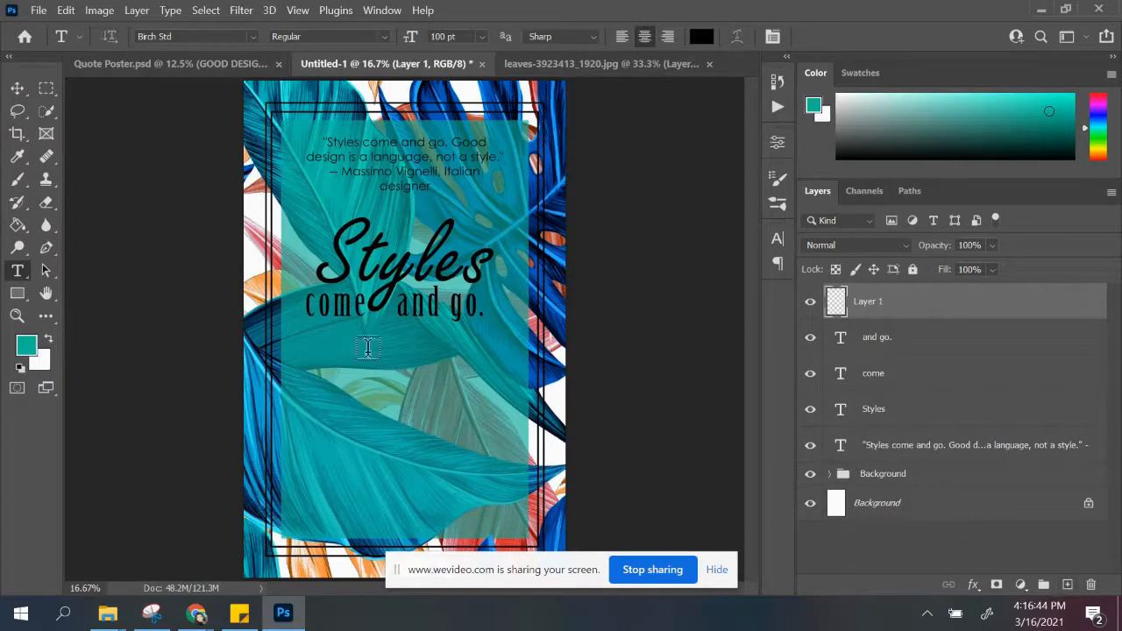
left_click(308, 365)
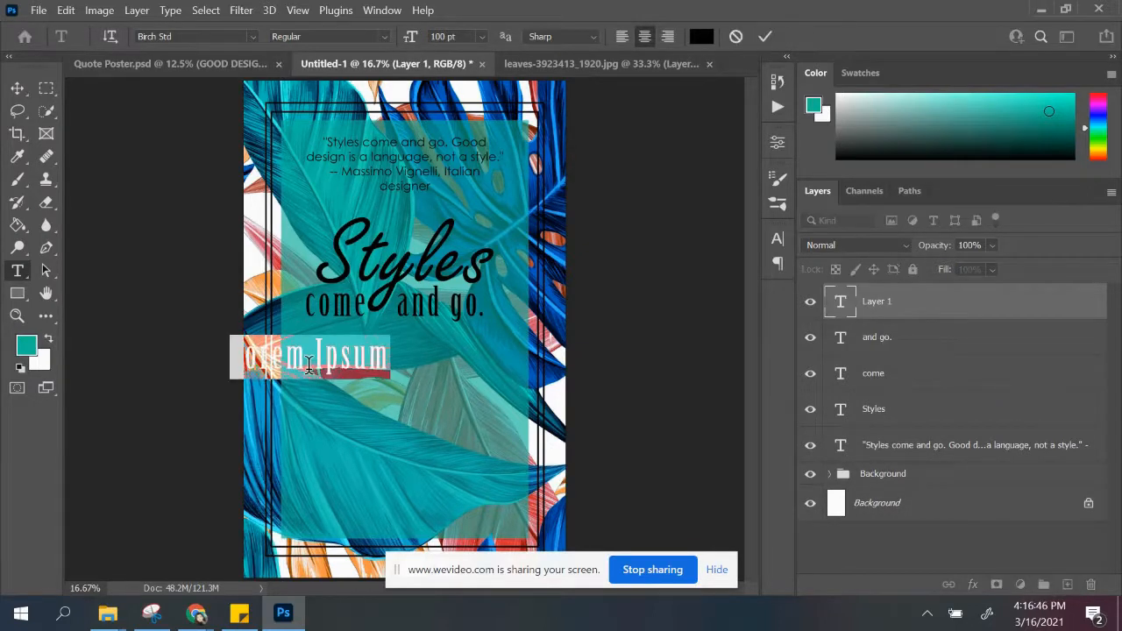
type("GOO")
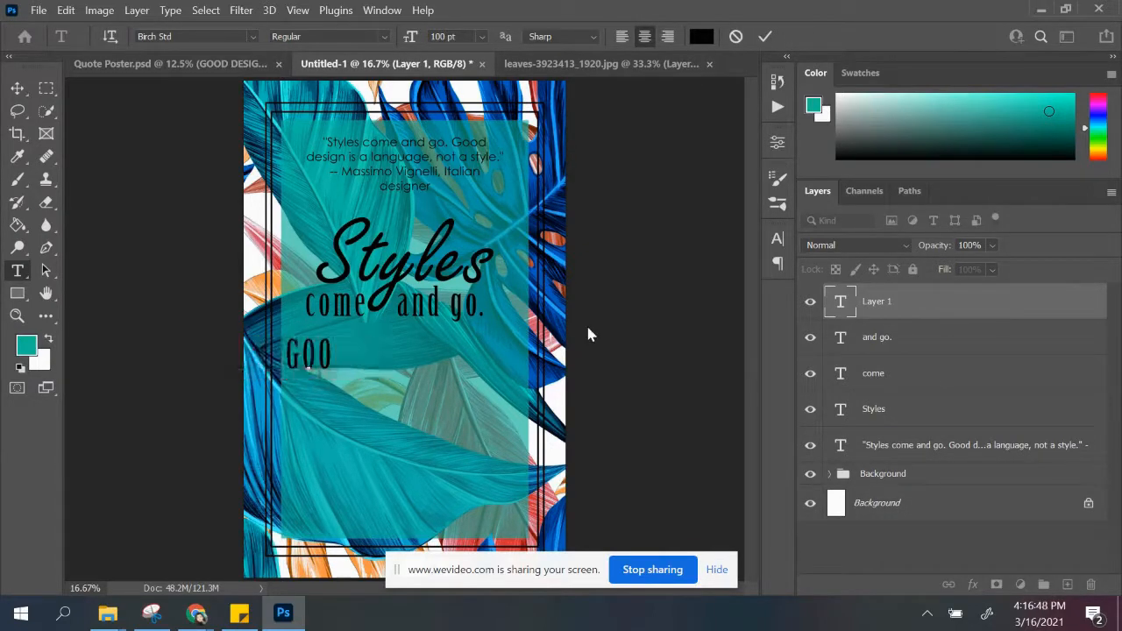
type("D DESIGN")
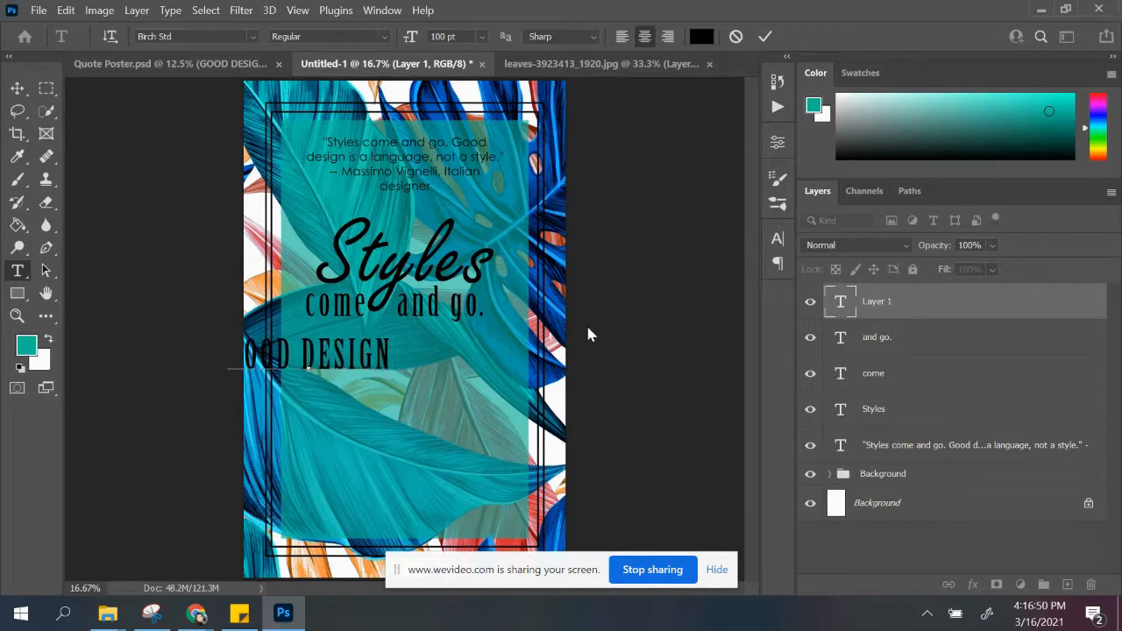
left_click_drag(392, 355, 211, 338)
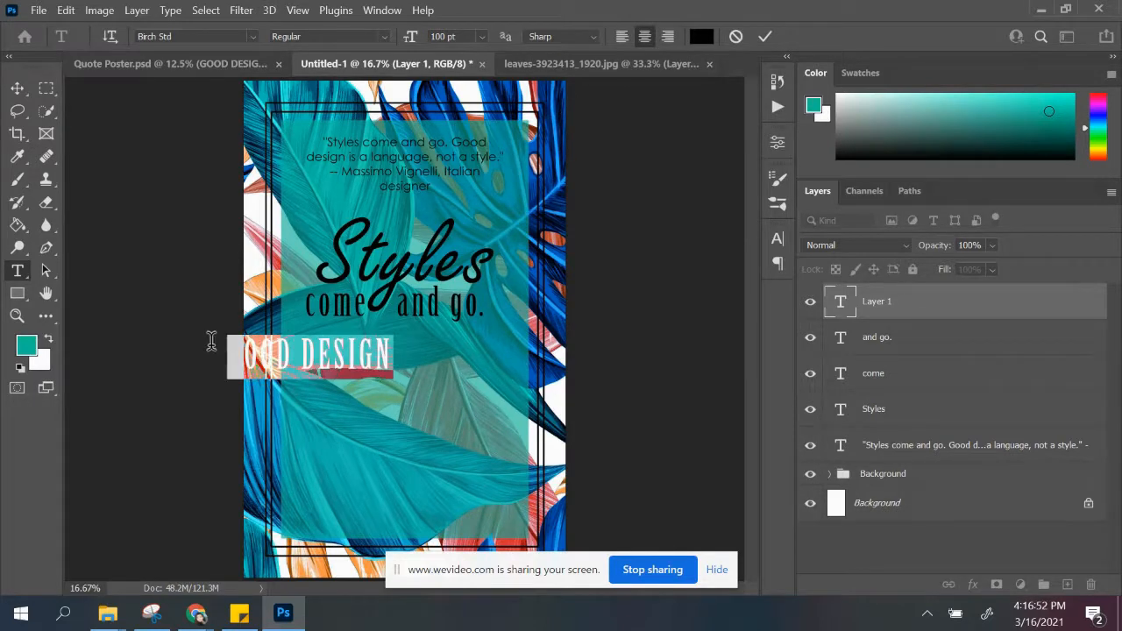
left_click(18, 88)
left_click_drag(359, 355, 443, 355)
Step: Set "GOOD DESIGN" in Imprint MT Shadow at 75 pt and move it up, centred closely under "come and go."
key("t")
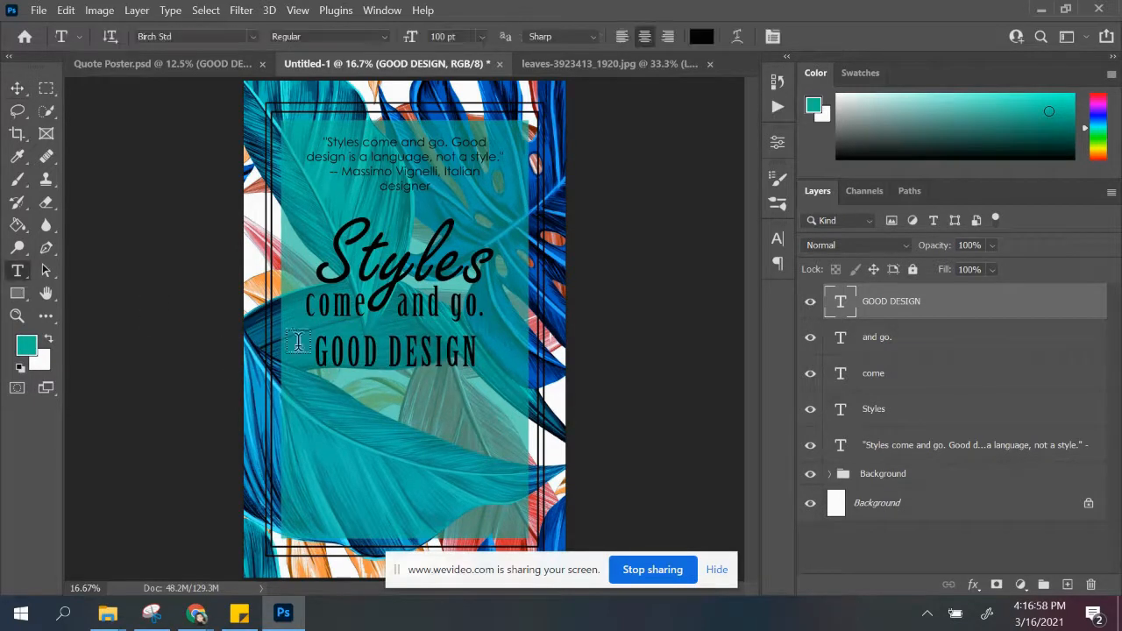
left_click_drag(317, 350, 519, 347)
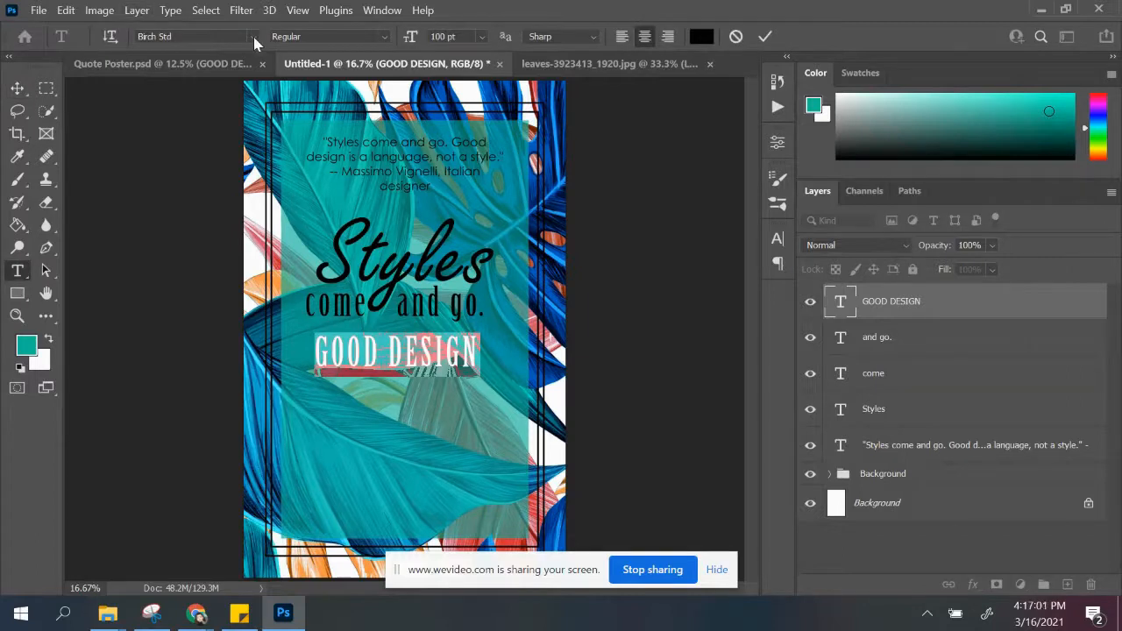
left_click(253, 37)
scroll(251, 231, "down", 2)
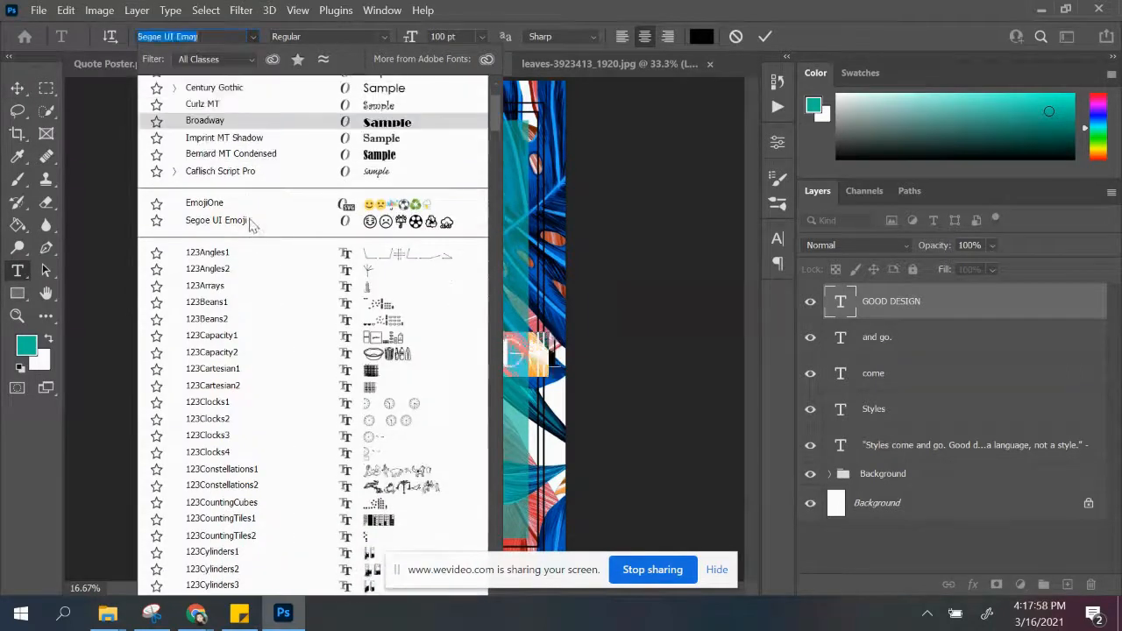
left_click(254, 137)
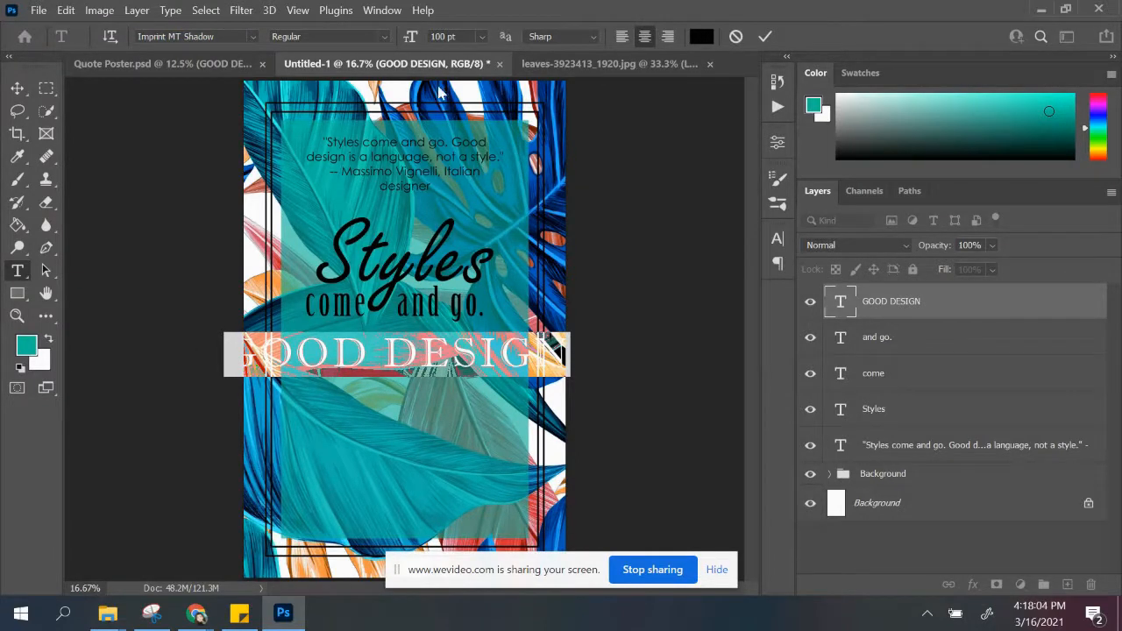
left_click(459, 34)
key("Return")
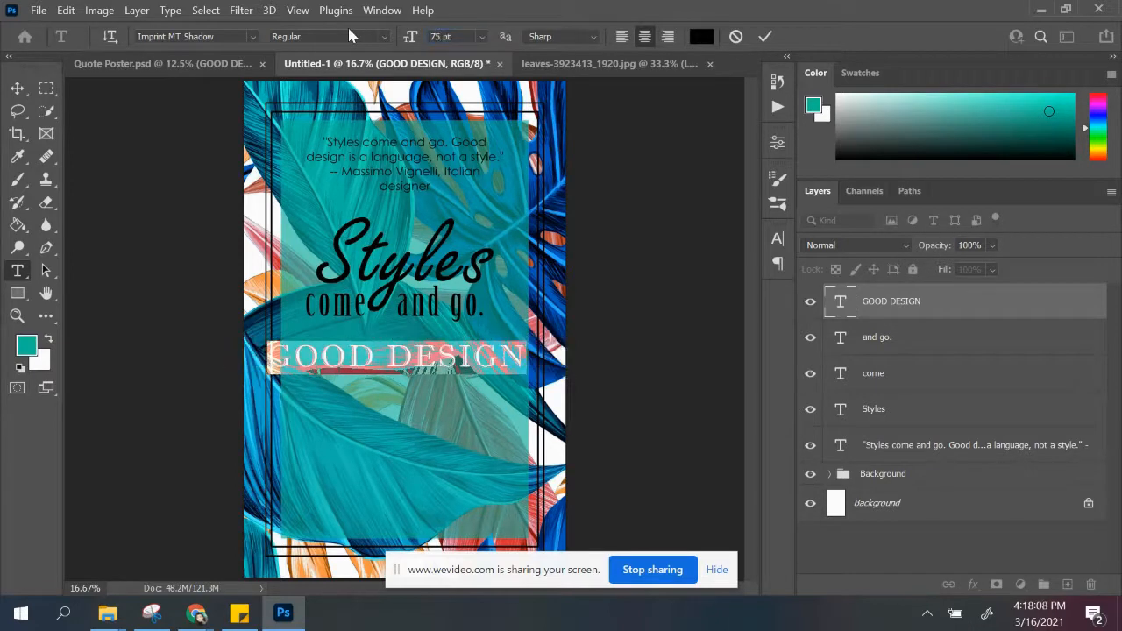
left_click(19, 88)
left_click_drag(406, 368, 404, 355)
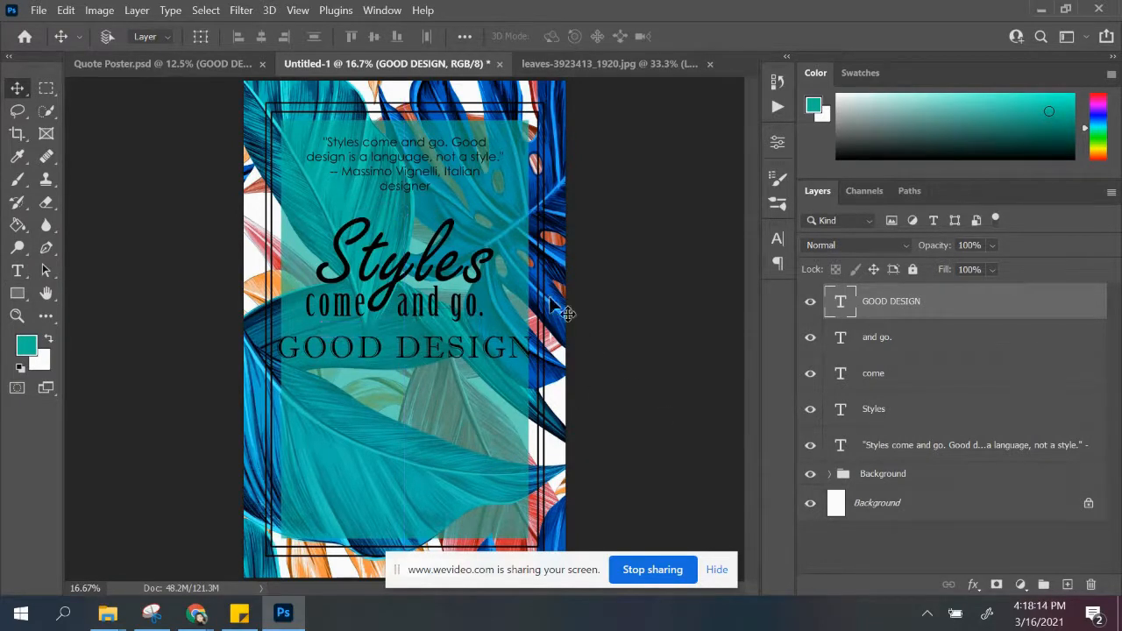
Step: Scale the teal rectangle and both border rectangles in the Background group together to about 105%, keeping them centred on the poster
left_click(830, 474)
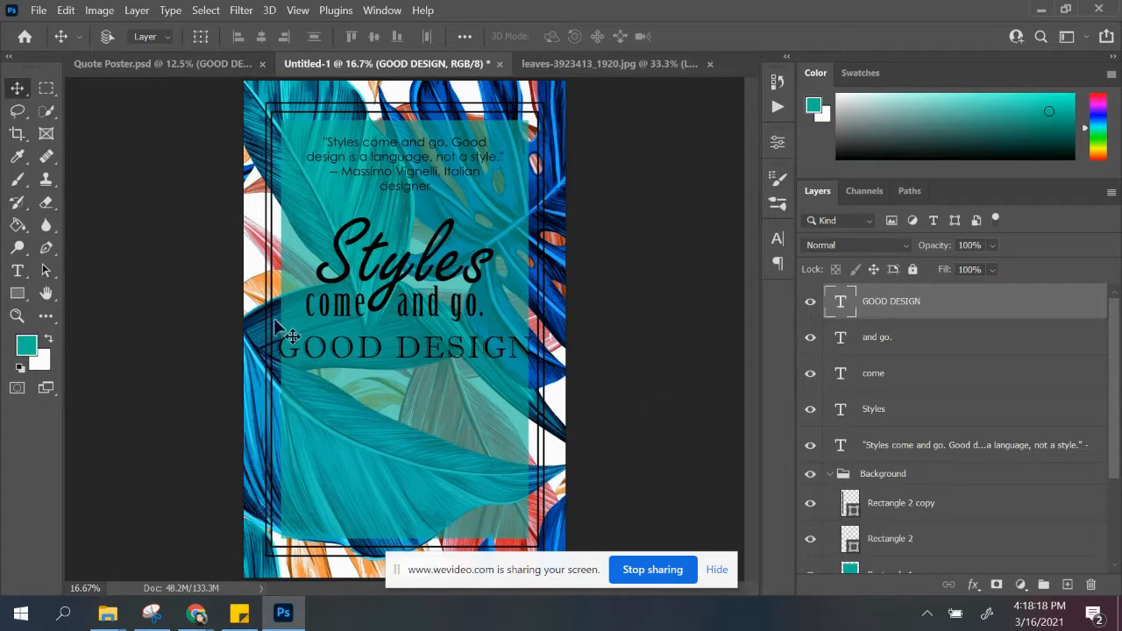
scroll(938, 536, "down", 1)
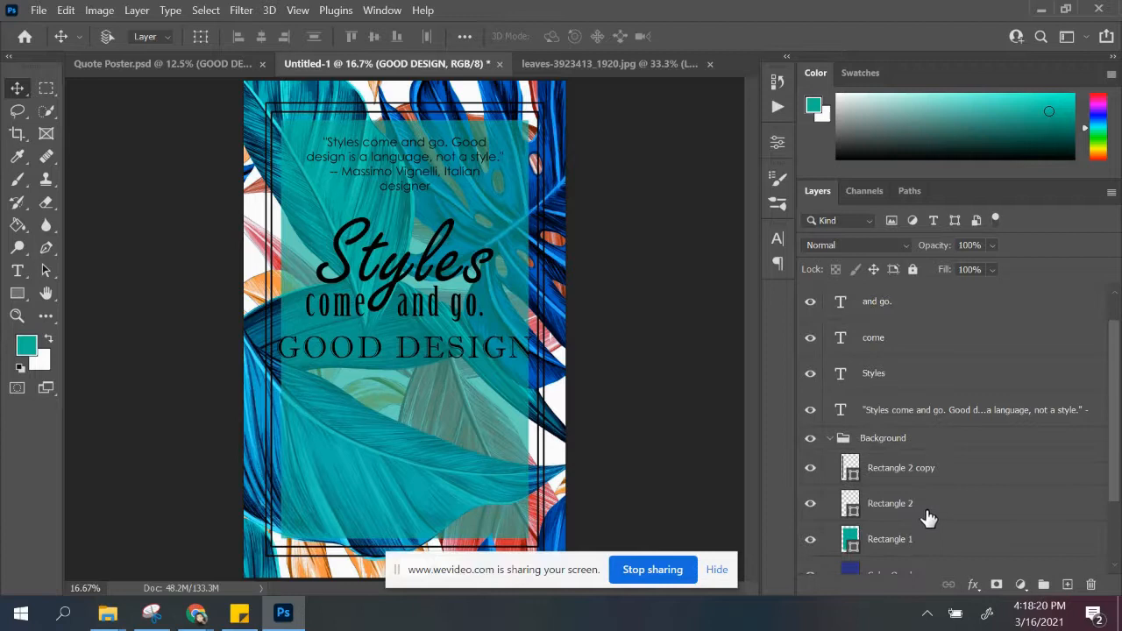
left_click(905, 541)
left_click(923, 468, "shift")
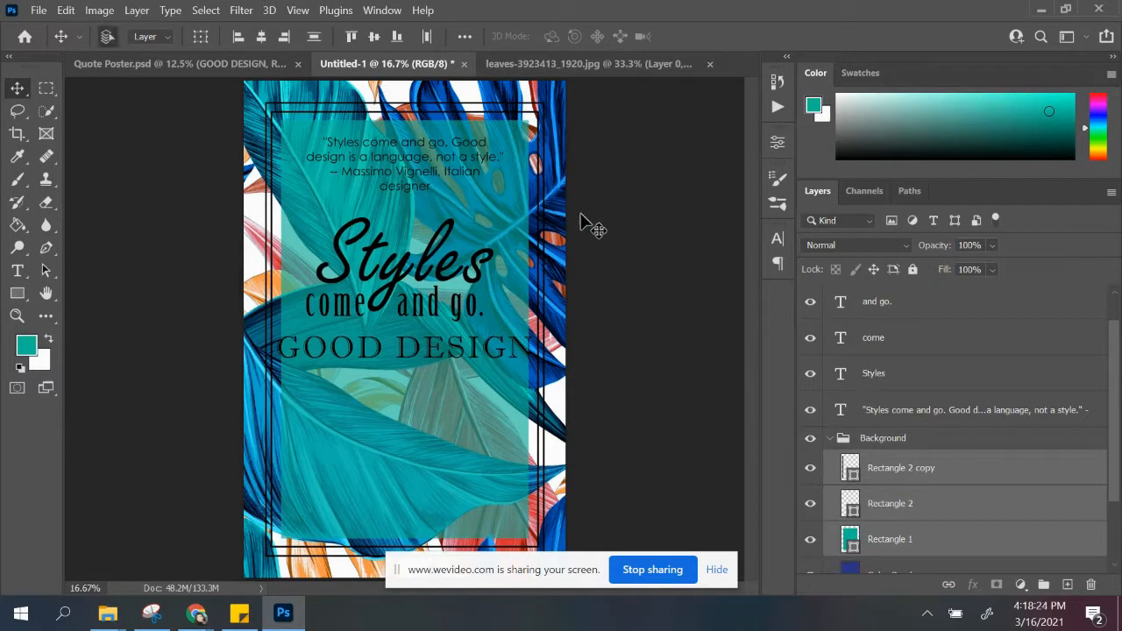
key("ctrl+t")
left_click_drag(547, 102, 552, 90)
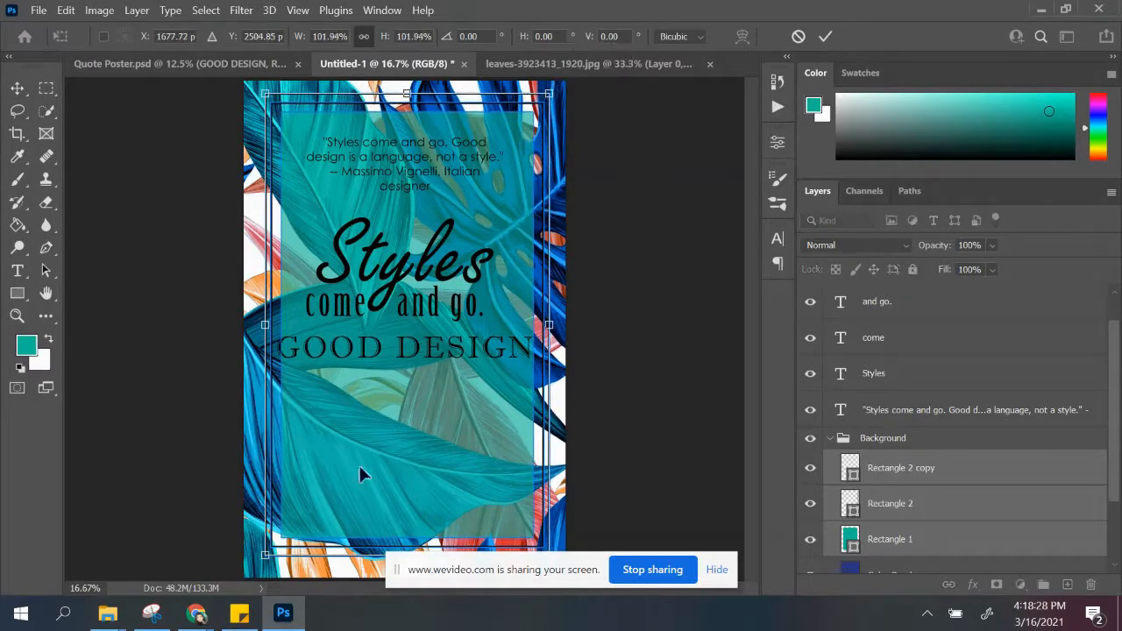
left_click_drag(266, 557, 254, 570)
left_click_drag(552, 83, 553, 81)
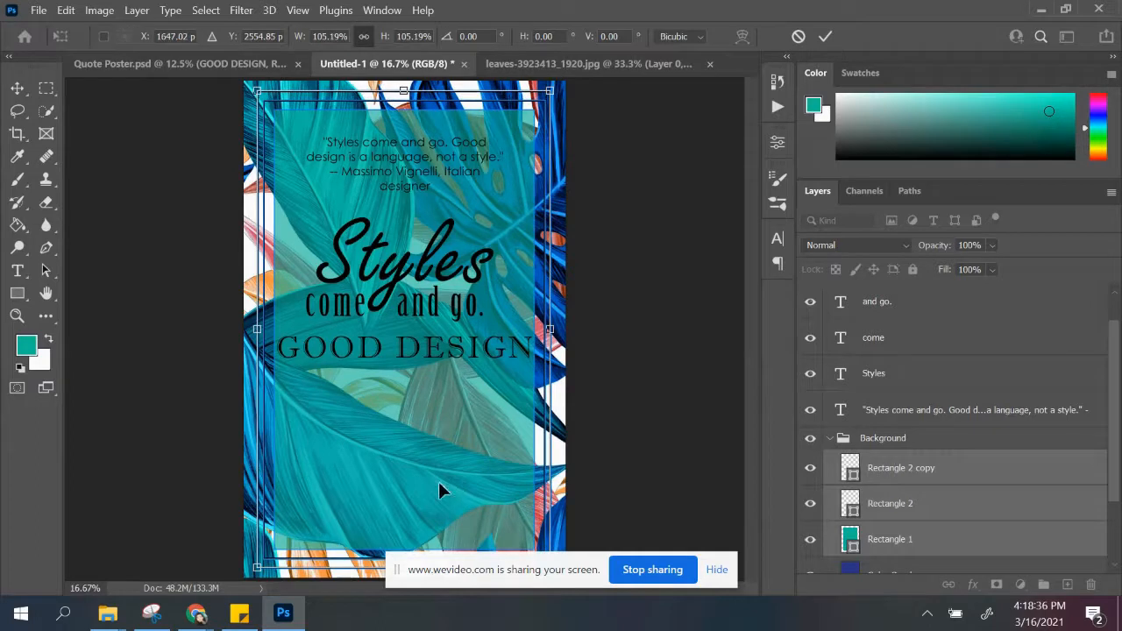
left_click_drag(429, 474, 428, 470)
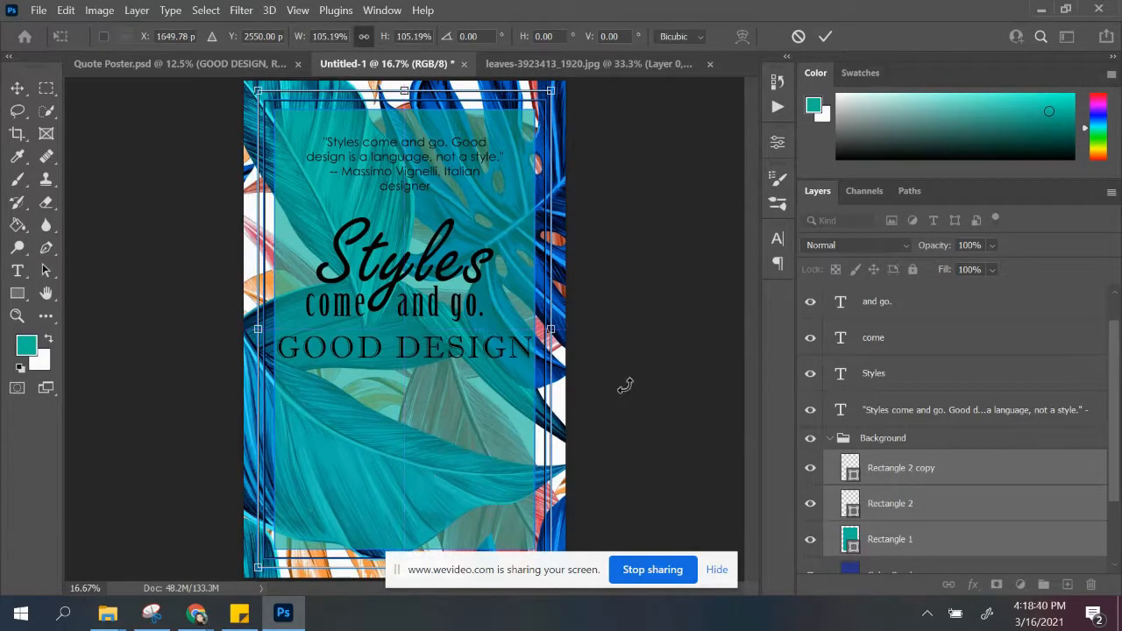
left_click(17, 95)
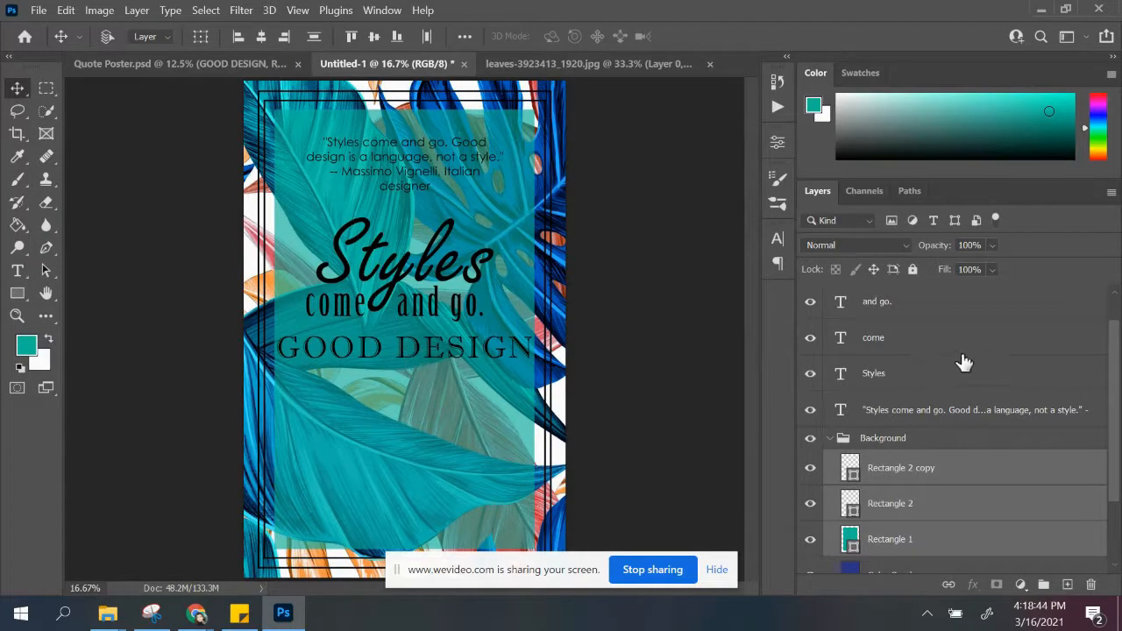
Step: Collapse the Background group and move "GOOD DESIGN" slightly up, closer to "come and go."
scroll(929, 333, "up", 1)
left_click(839, 478)
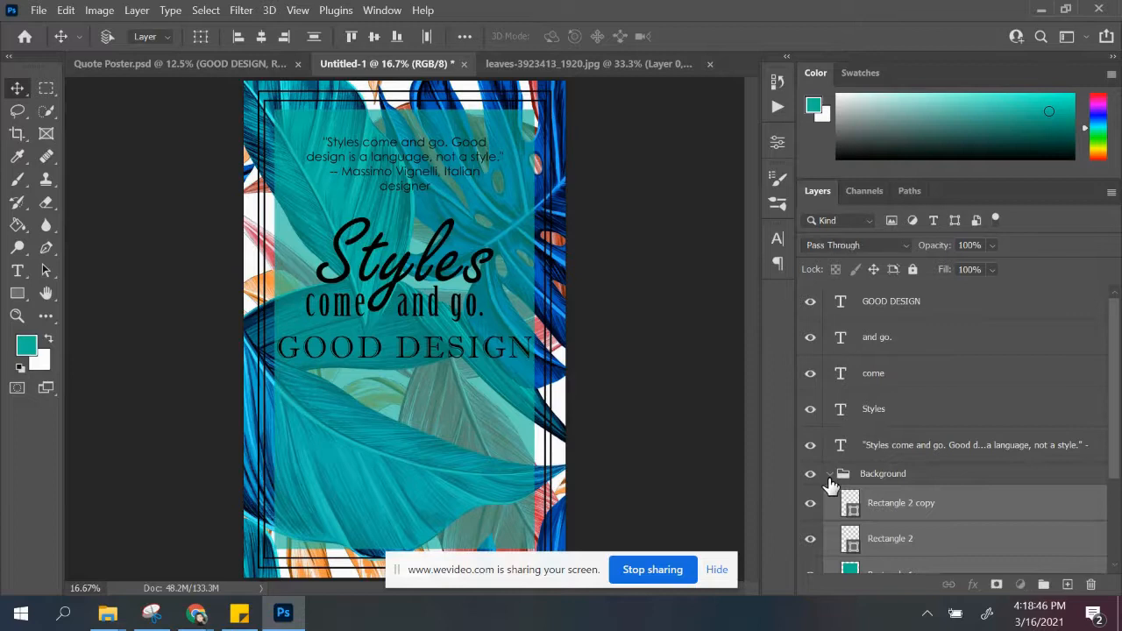
left_click(830, 475)
left_click(918, 317)
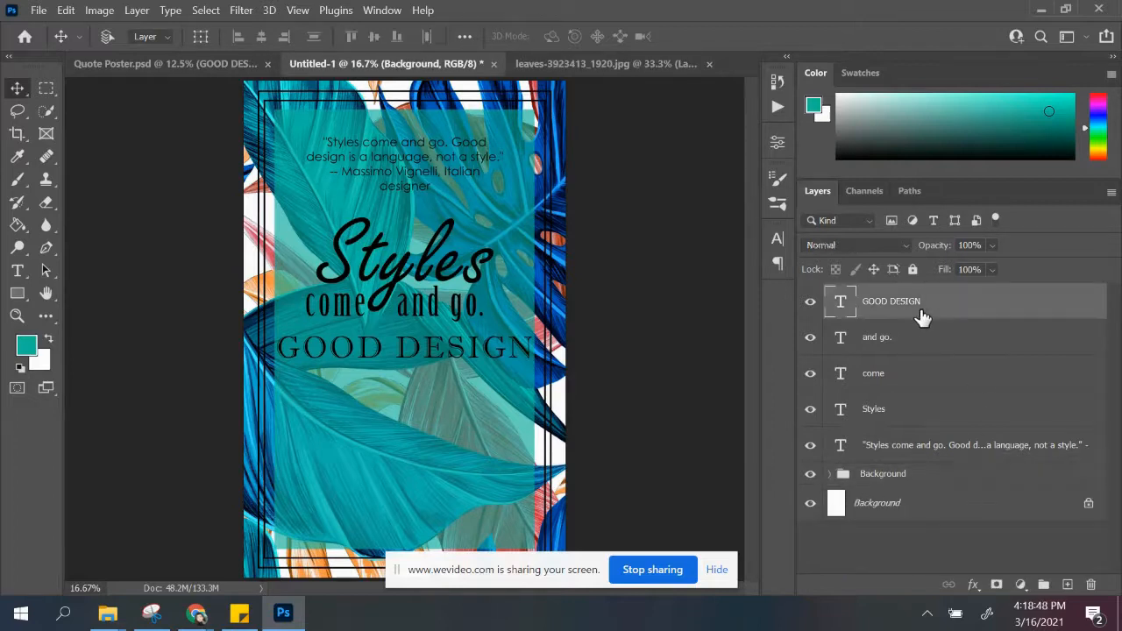
left_click_drag(373, 346, 373, 339)
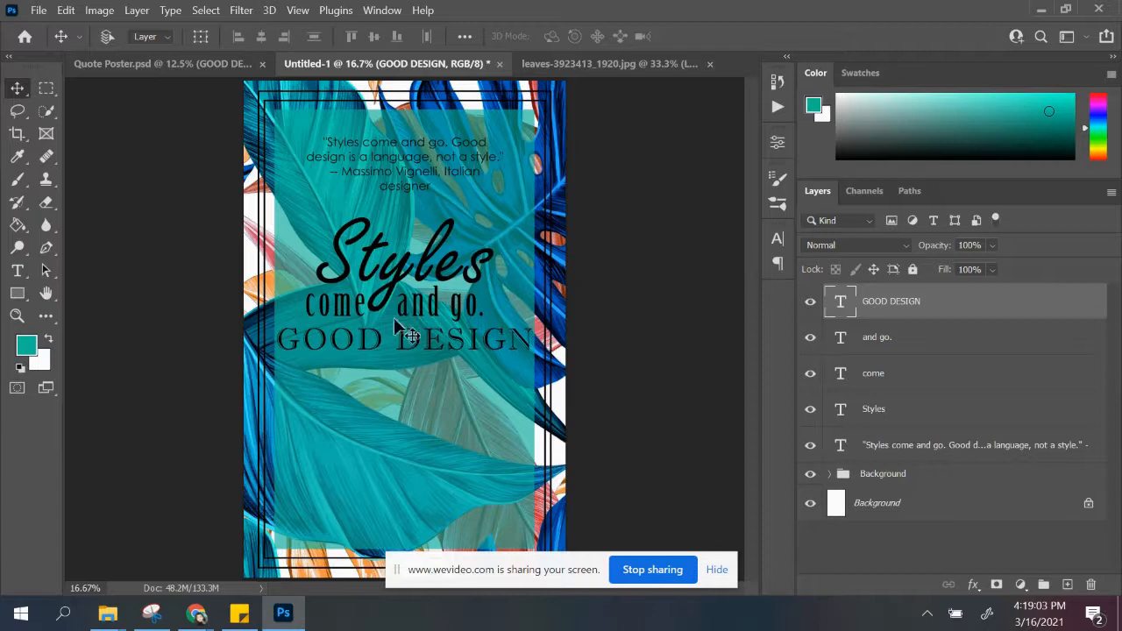
Step: Draw a thin horizontal line about 2138 px long between "come and go." and "GOOD DESIGN" with the Line tool
left_click(17, 293)
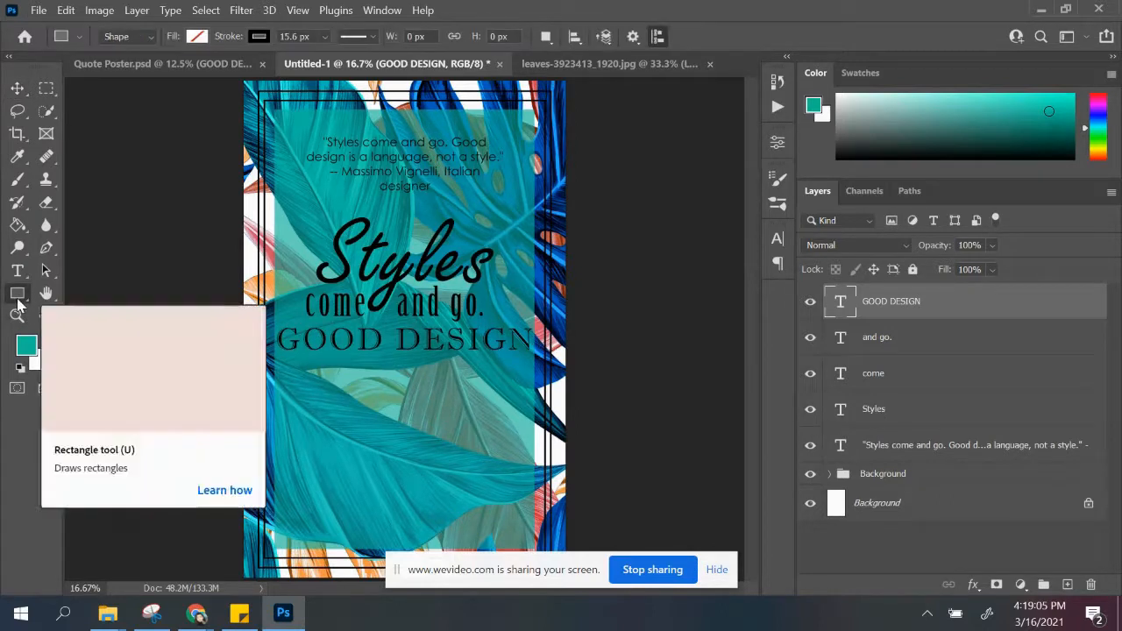
left_click(24, 301)
left_click(95, 310)
left_click_drag(85, 321, 27, 303)
left_click(171, 382)
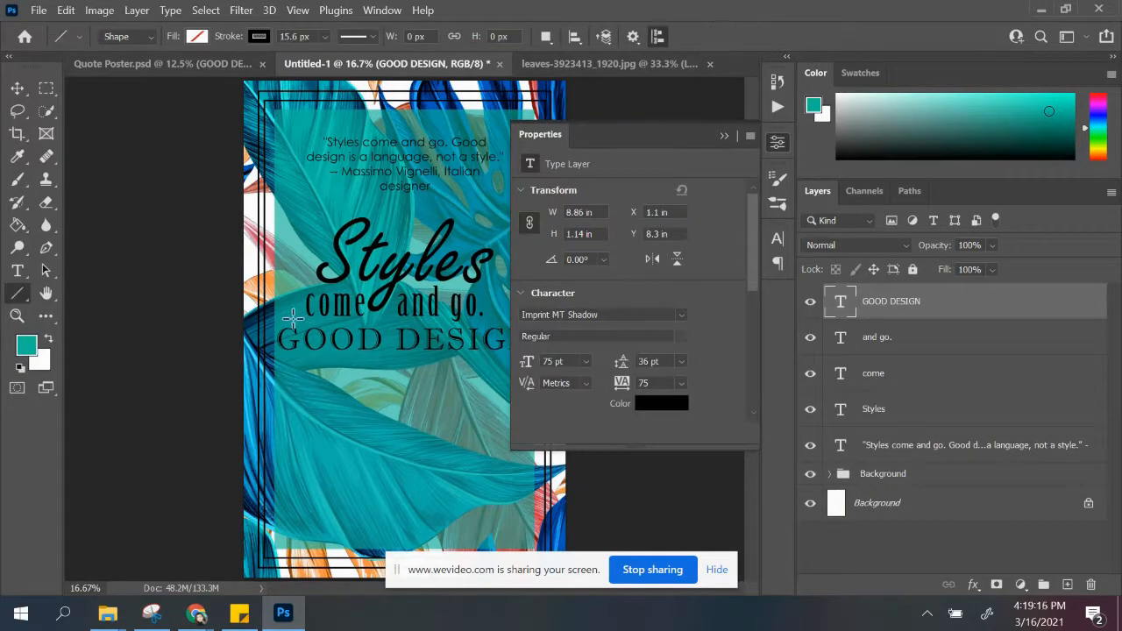
left_click_drag(291, 317, 501, 318)
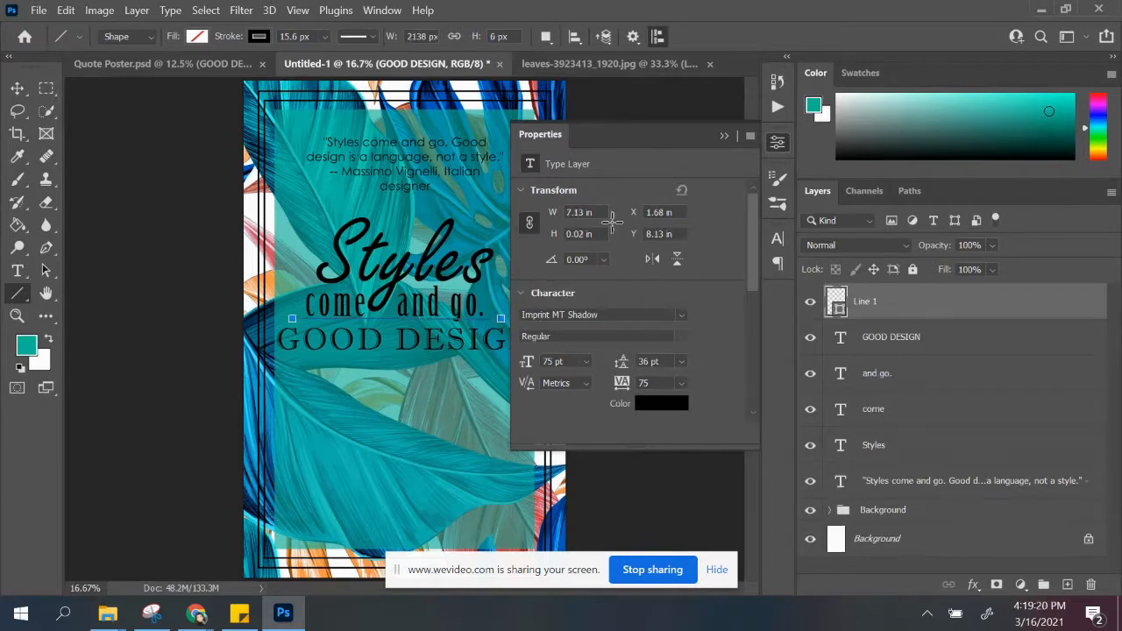
left_click(725, 134)
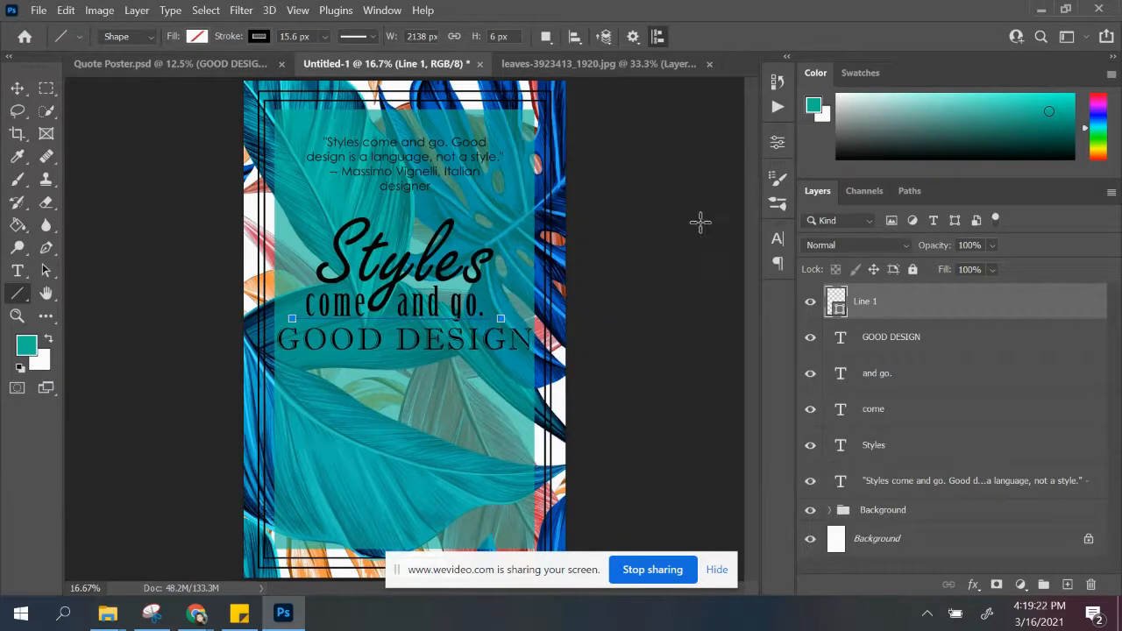
left_click(18, 88)
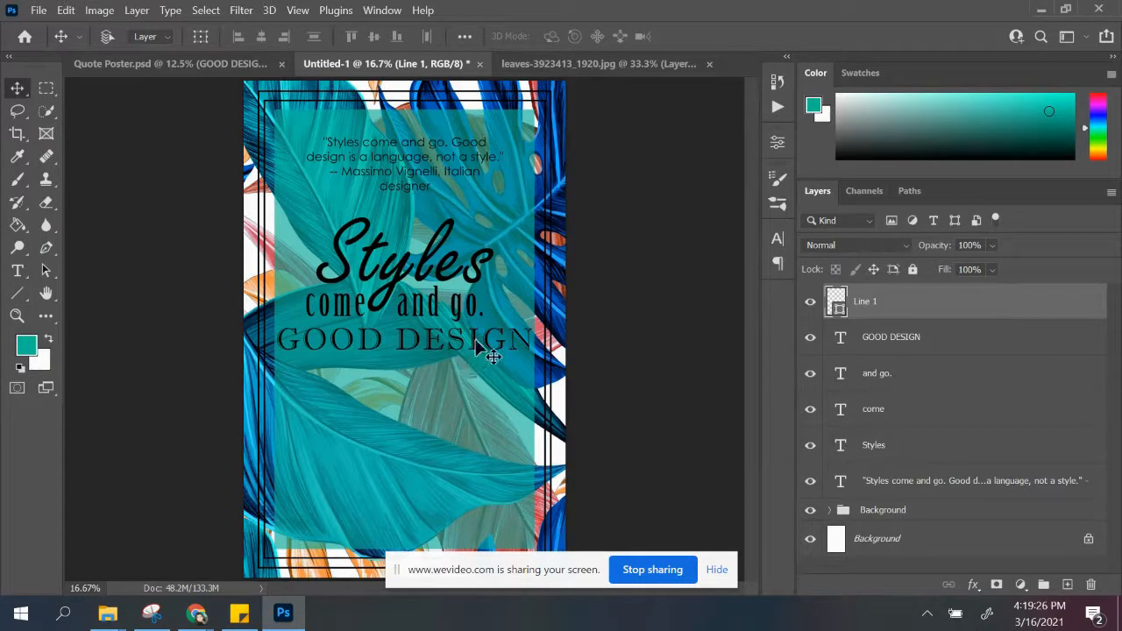
Step: Using Quote Poster.psd as reference, add a new text layer reading "is a language" and centre it beneath "GOOD DESIGN"
left_click(158, 67)
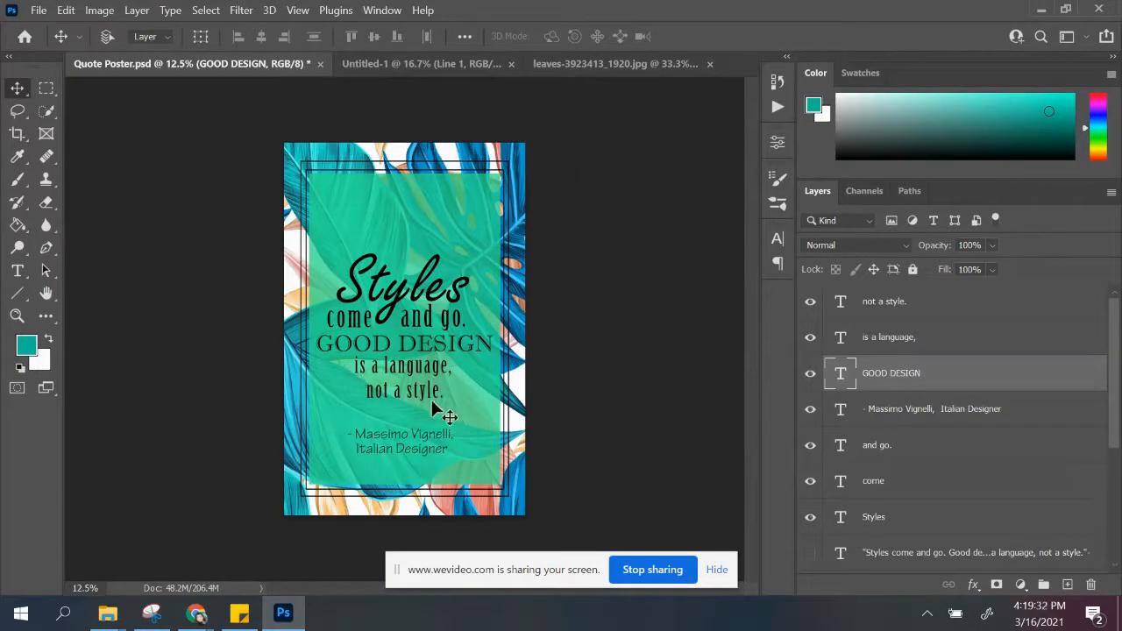
left_click(436, 65)
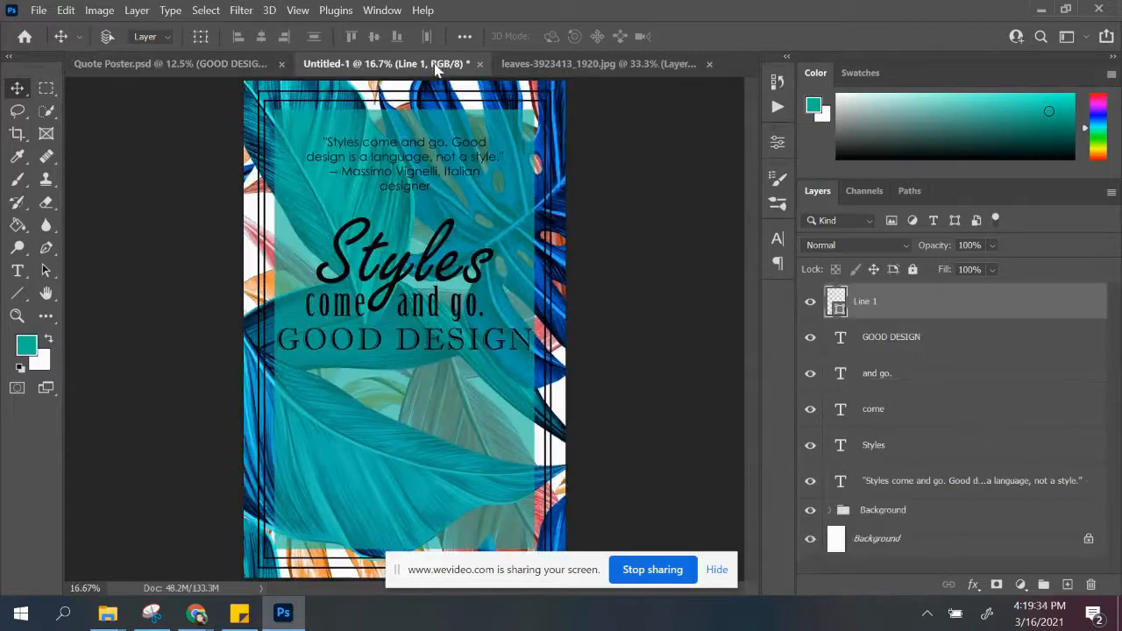
key("t")
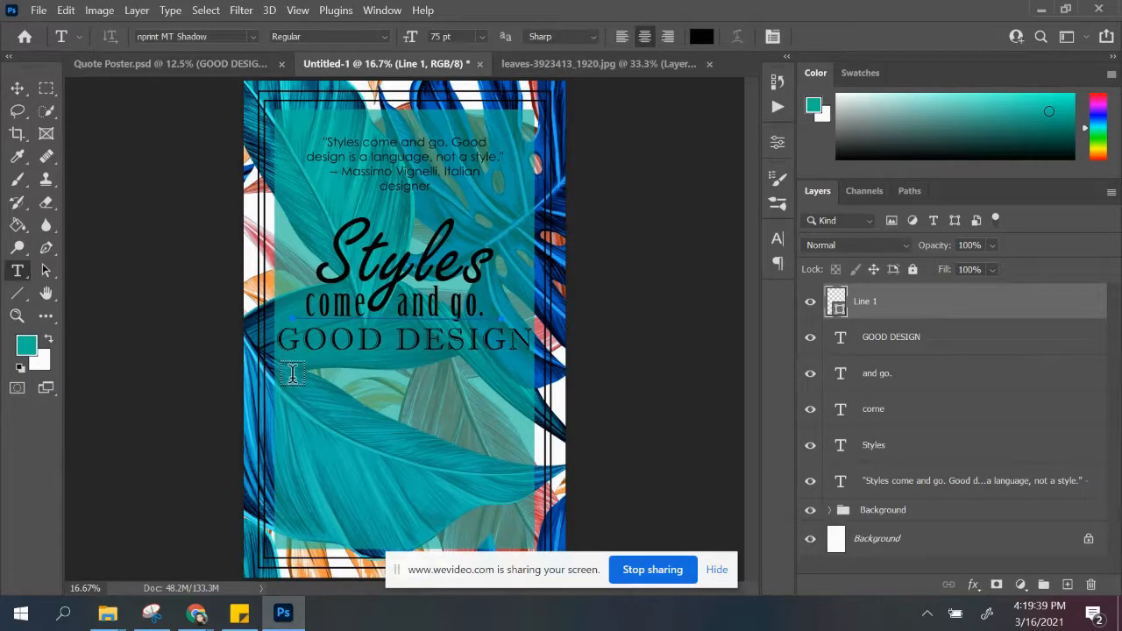
left_click(292, 374)
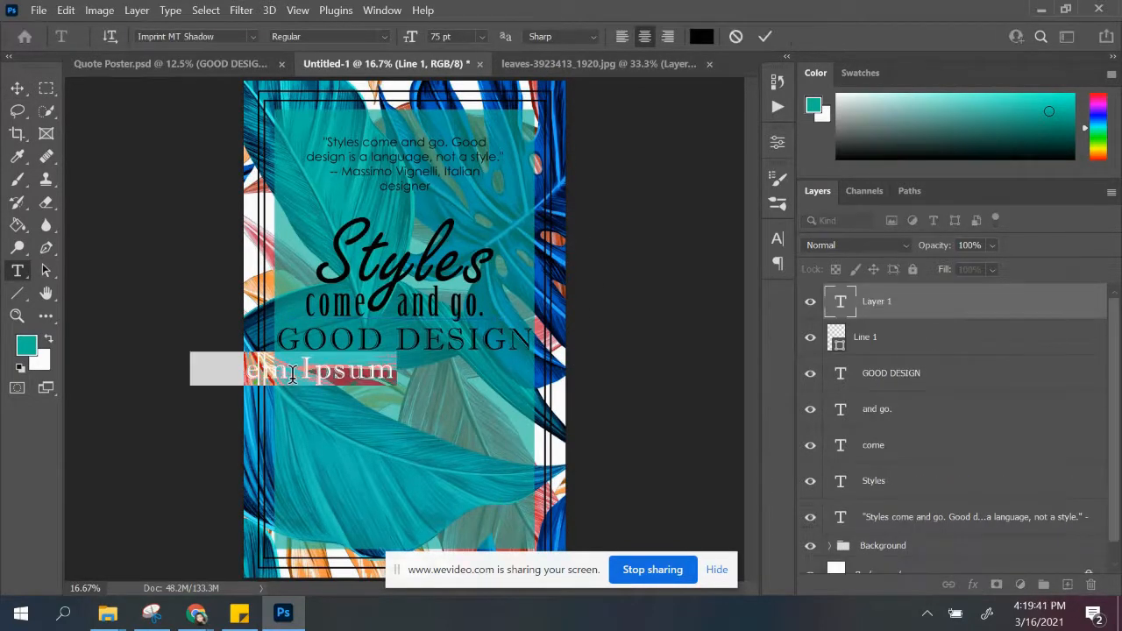
type("is a l")
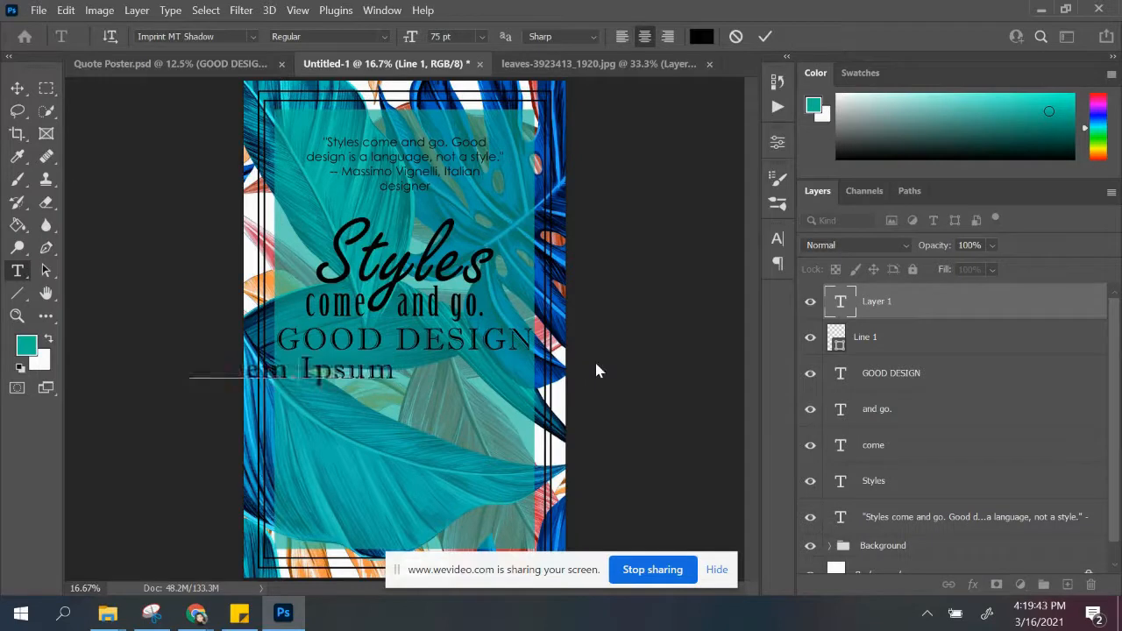
type("anguage")
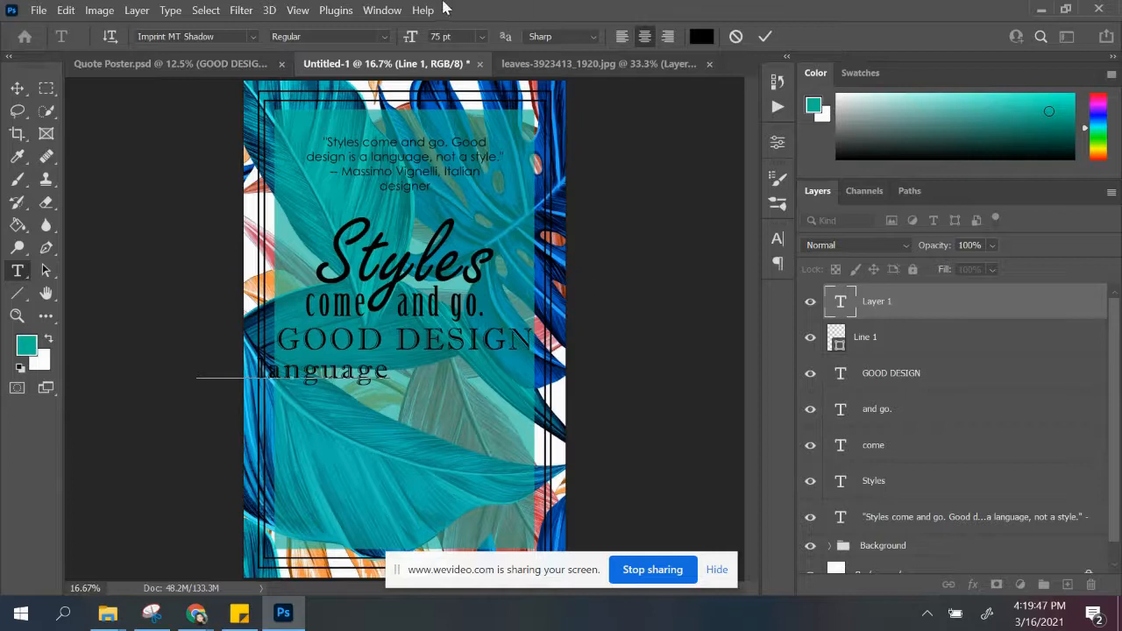
left_click(17, 88)
left_click_drag(340, 375, 435, 378)
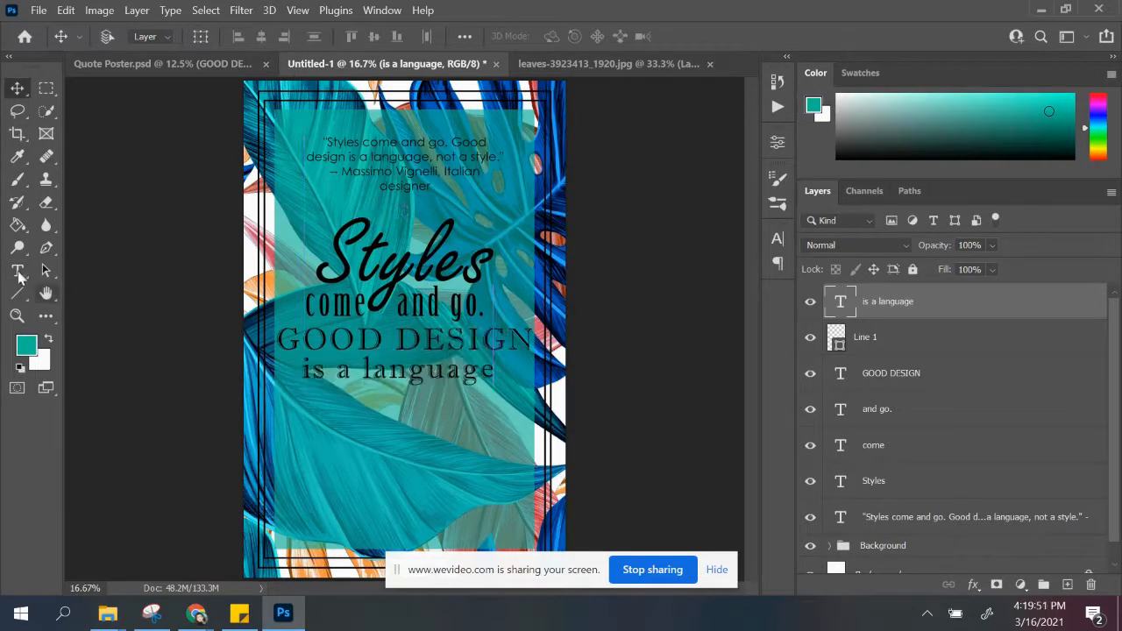
left_click(18, 272)
left_click_drag(304, 369, 505, 378)
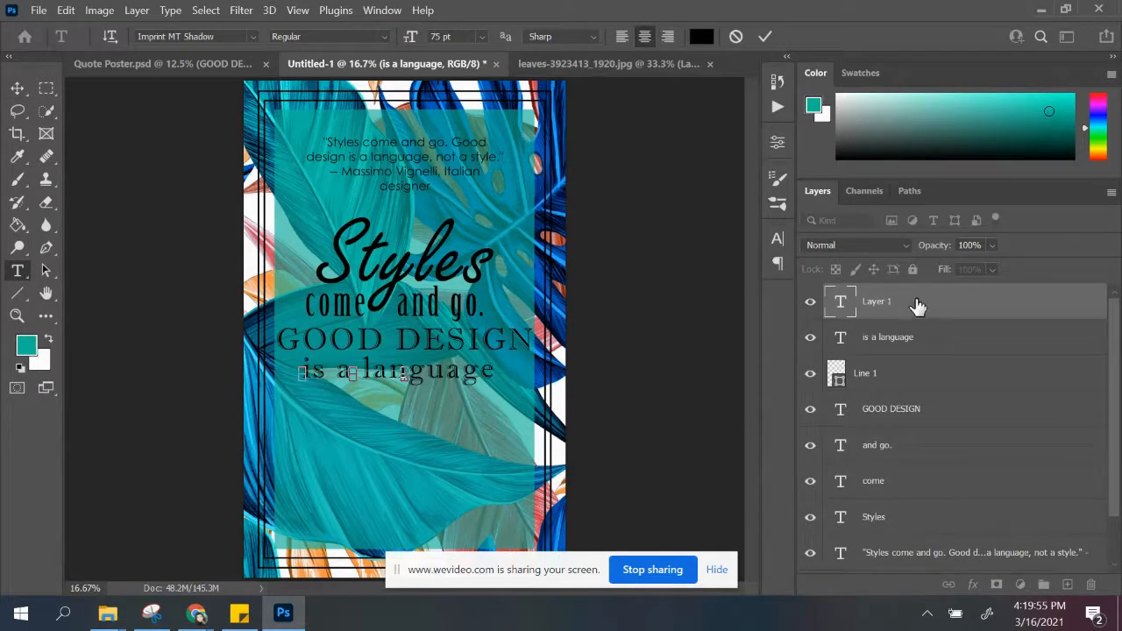
left_click_drag(955, 313, 1094, 582)
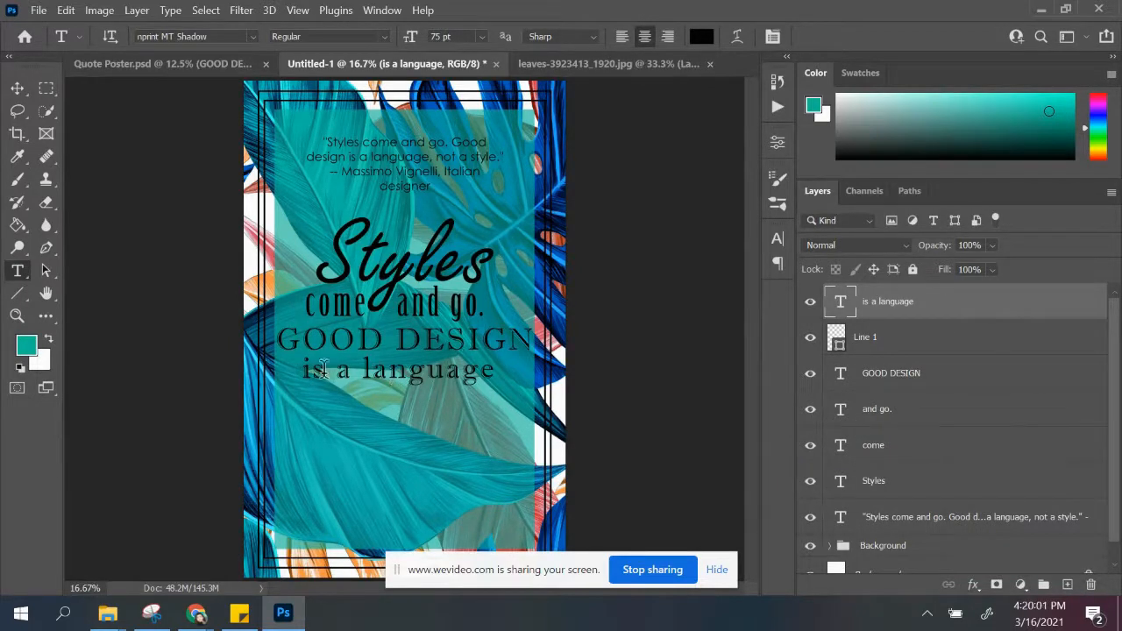
left_click(325, 401)
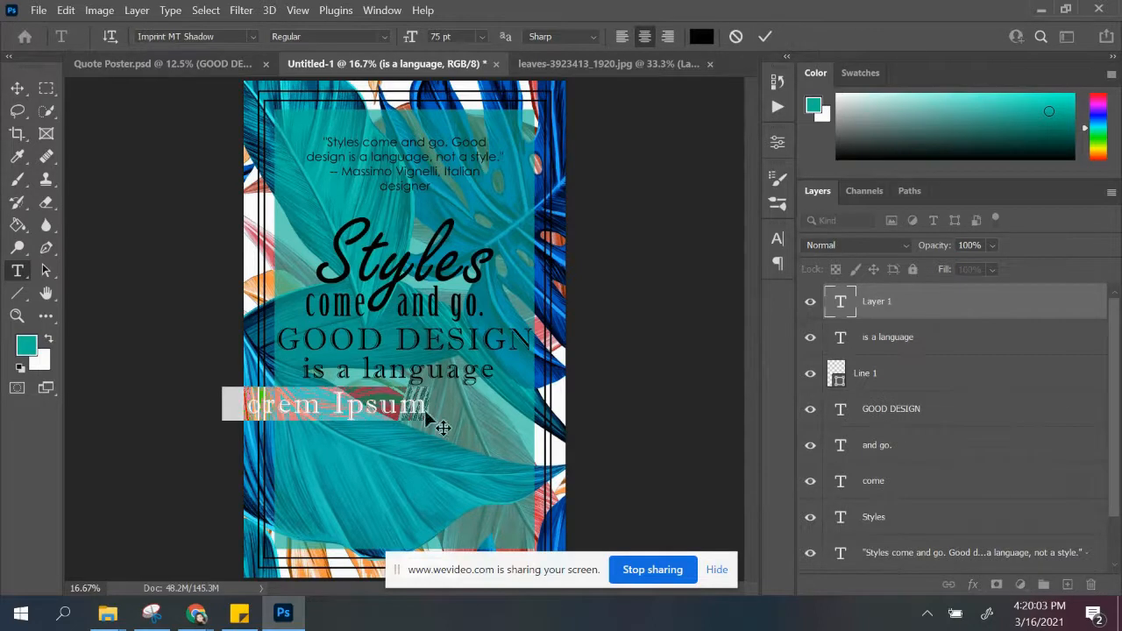
left_click_drag(931, 307, 1091, 583)
Step: Set "is a language" in Birch Std at 100 pt and move it slightly down, clear of "GOOD DESIGN"
left_click_drag(307, 369, 517, 371)
left_click(326, 373)
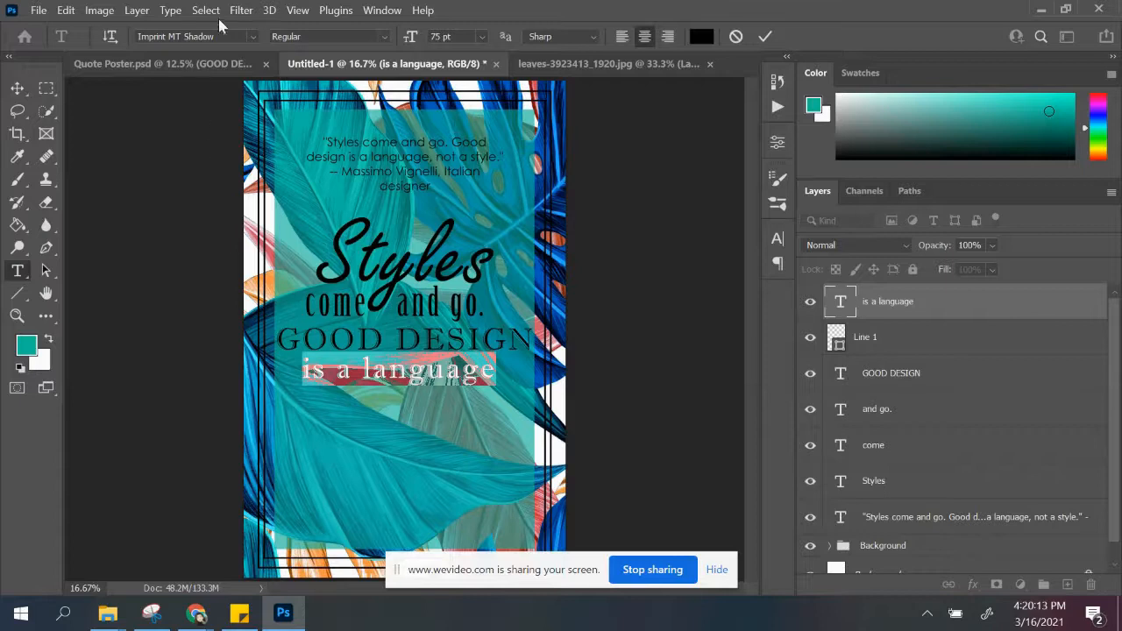
left_click(252, 29)
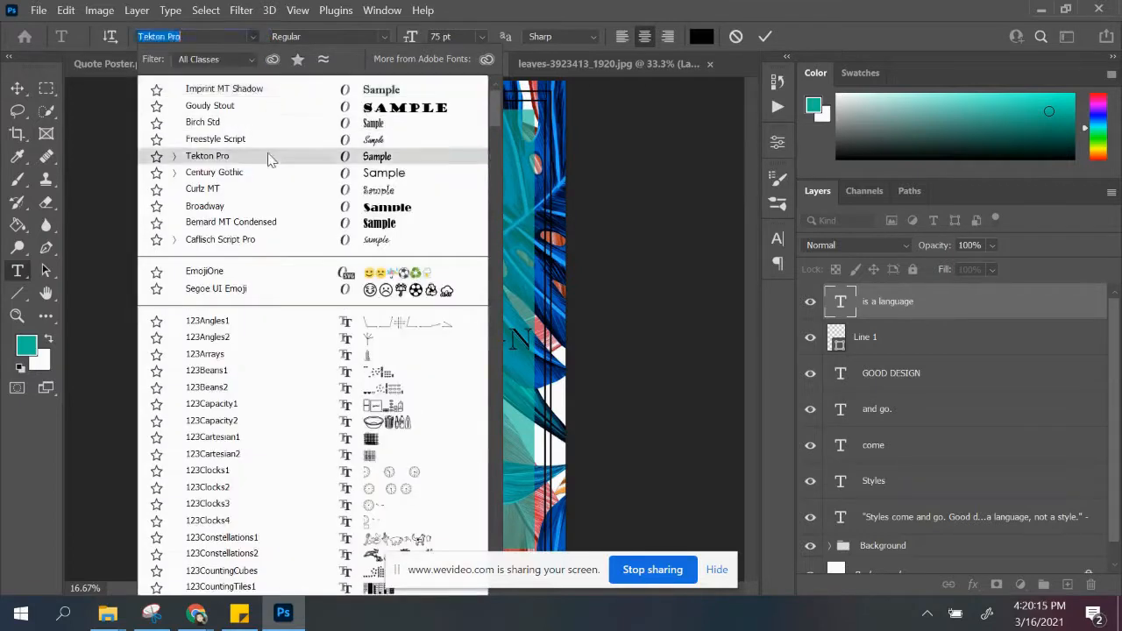
left_click(258, 124)
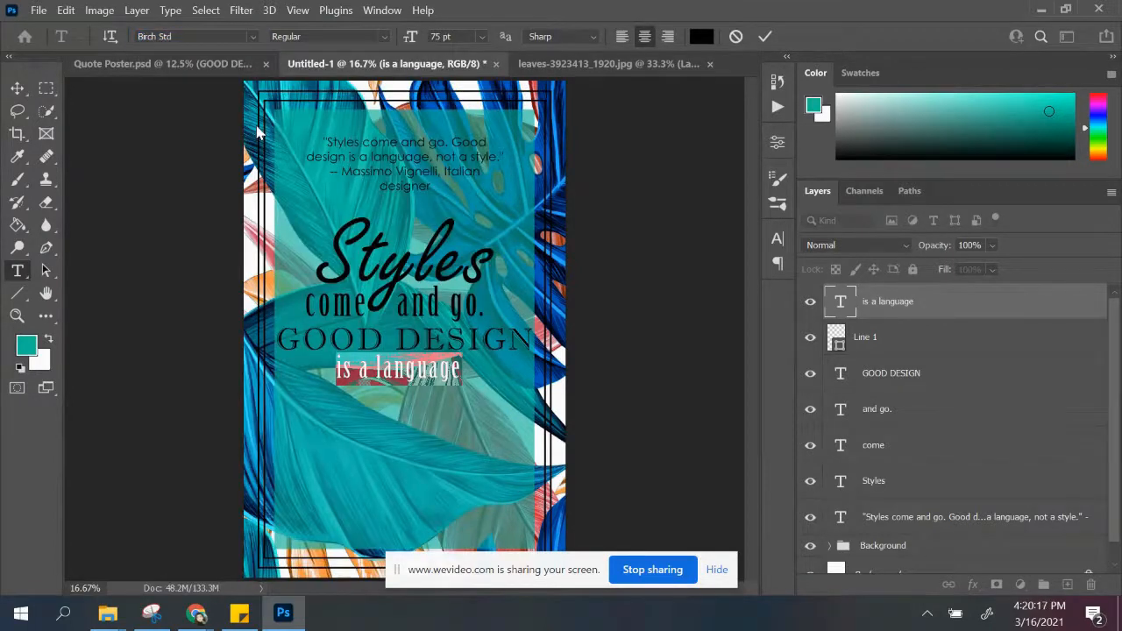
left_click(480, 37)
left_click(434, 44)
left_click_drag(451, 36, 350, 35)
key("Return")
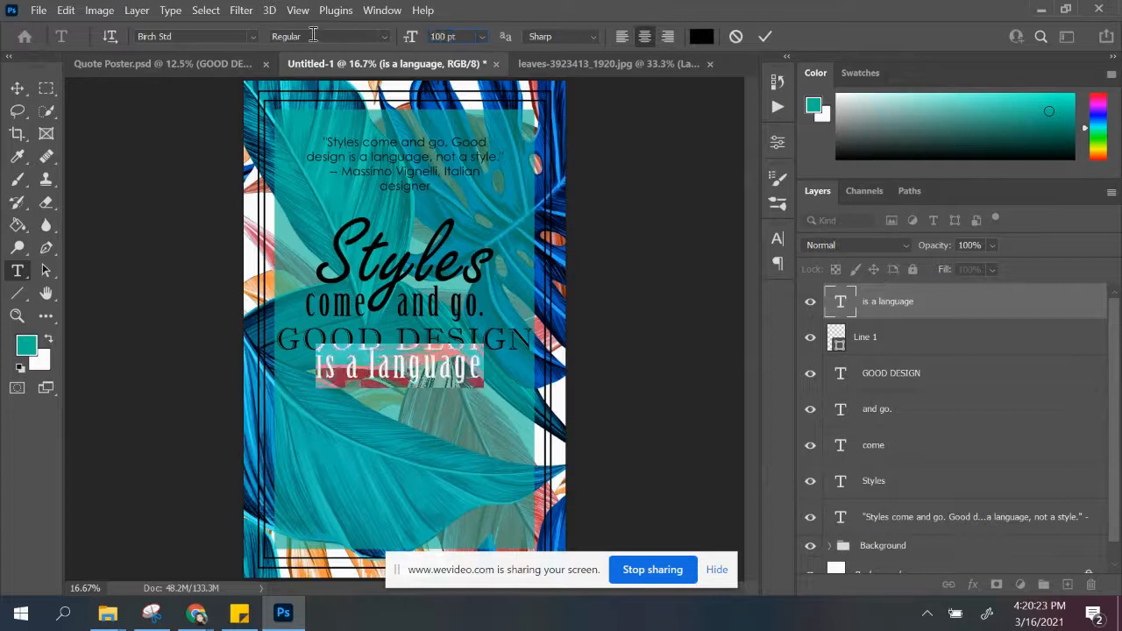
key("ctrl+Return")
left_click_drag(424, 379, 425, 383)
Step: Add a new text layer reading "not a style." and centre it beneath "is a language"
key("t")
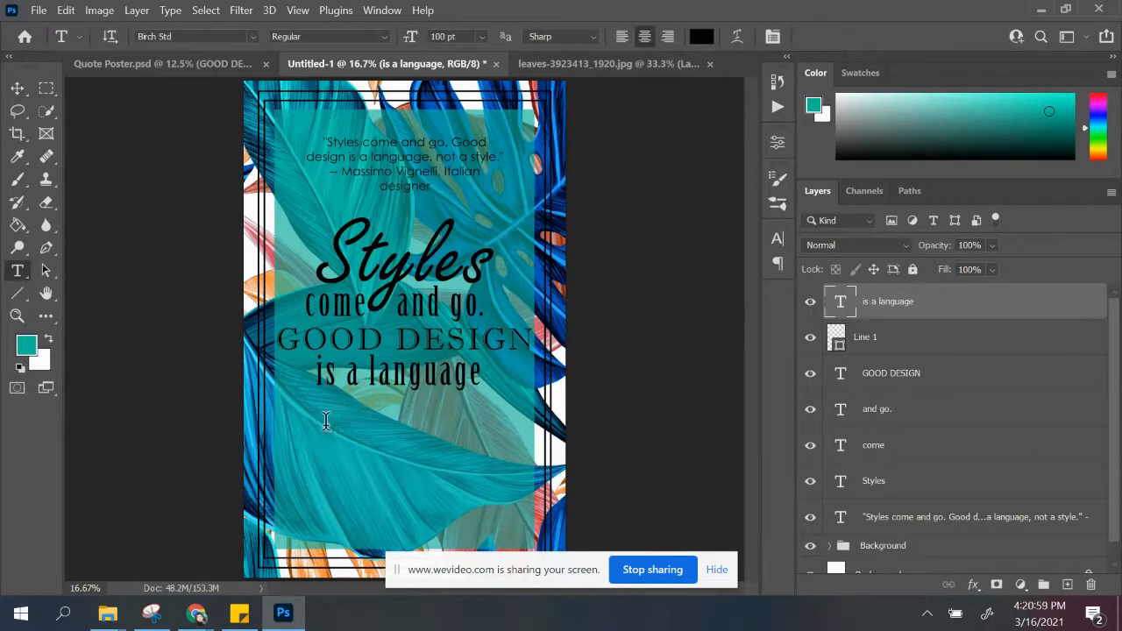
left_click(325, 420)
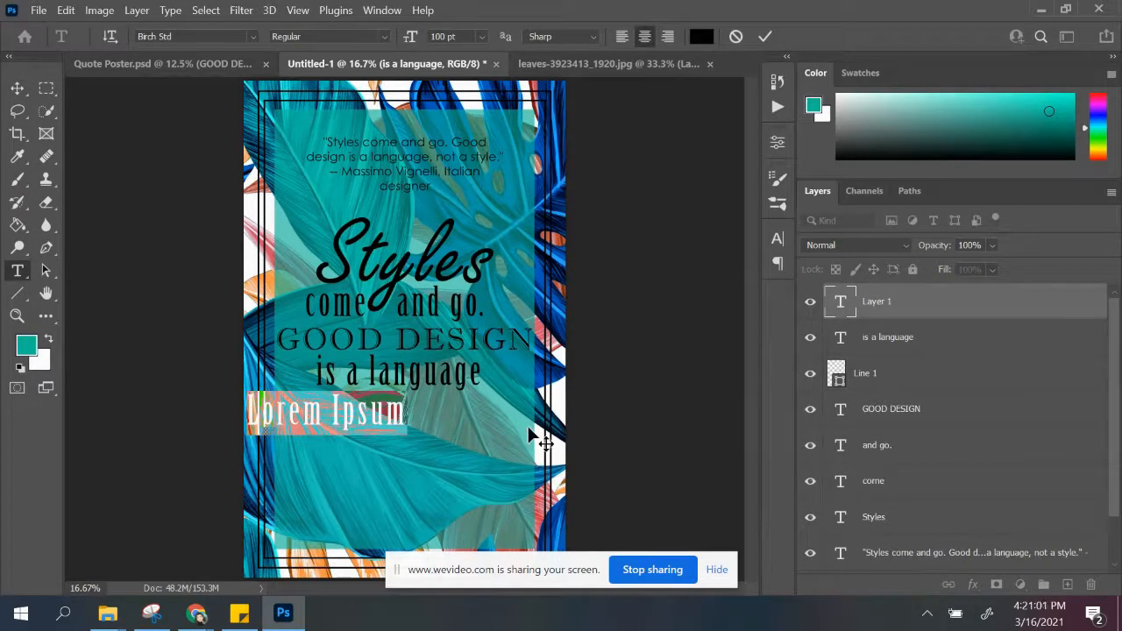
type("not a style")
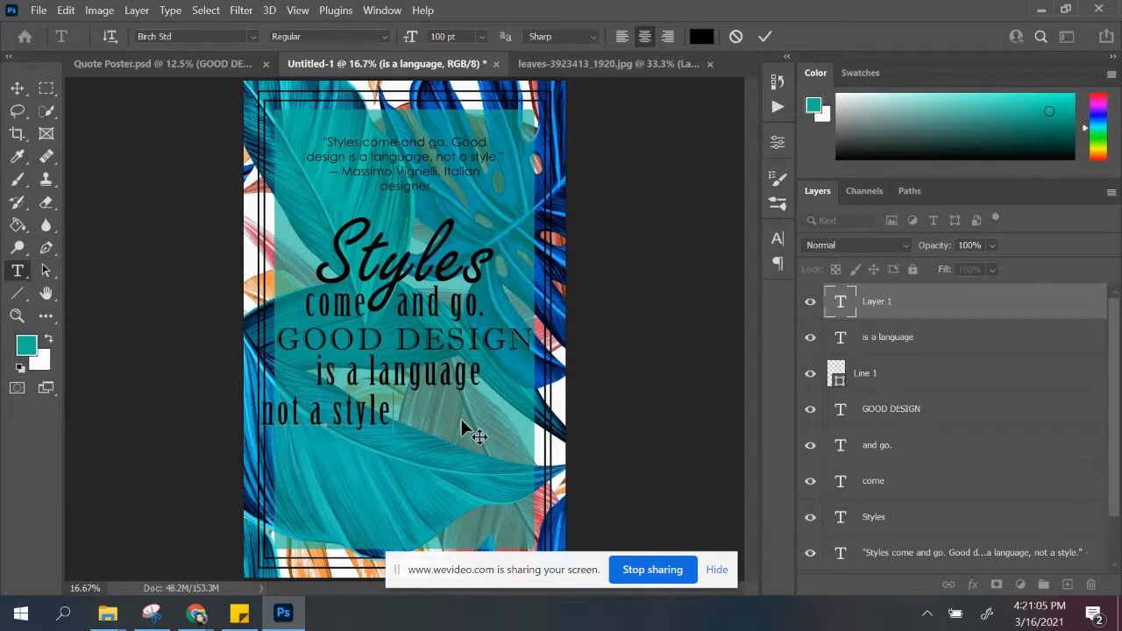
type(".")
key("ctrl+Return")
key("v")
left_click_drag(329, 419, 408, 413)
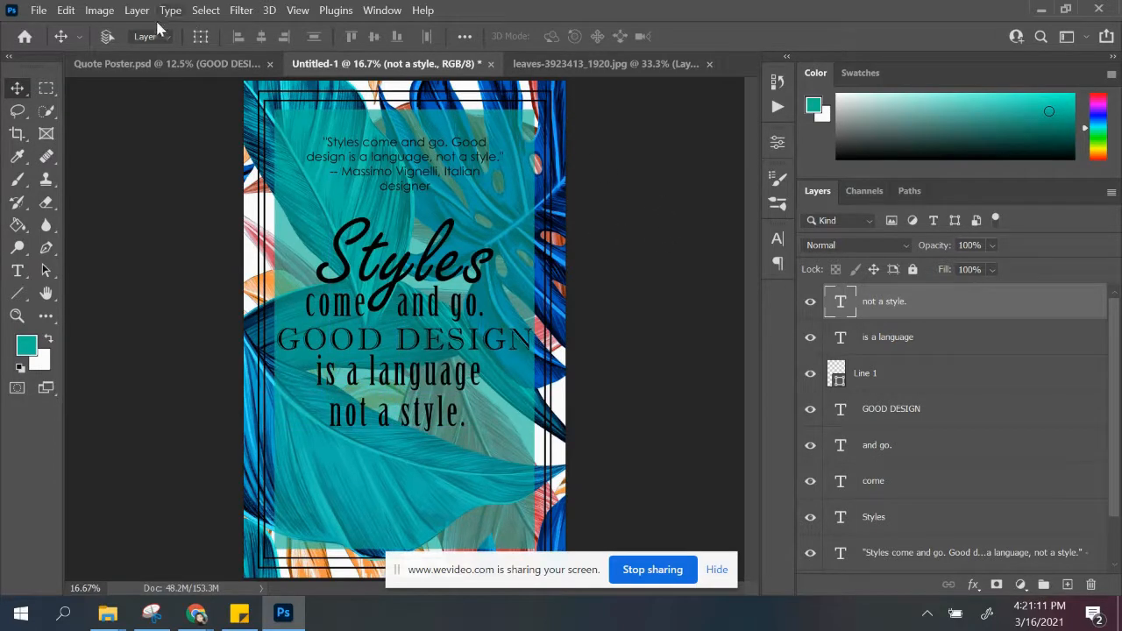
Step: Add a comma at the end of the "is a language" text
left_click(480, 386)
double_click(476, 380)
left_click(478, 373)
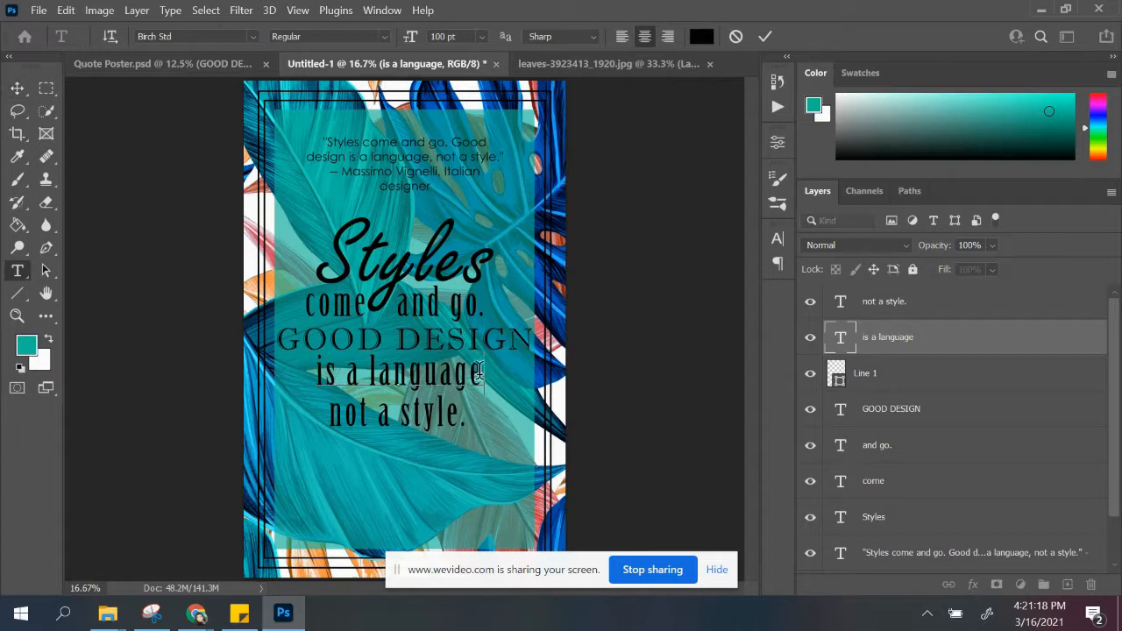
type(",")
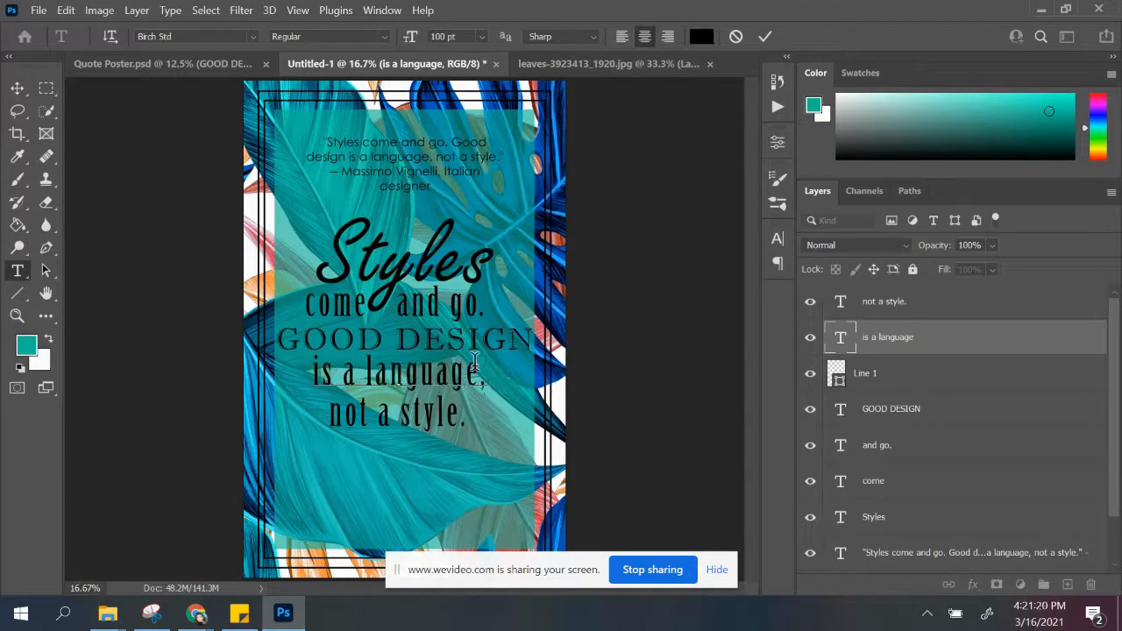
left_click(18, 89)
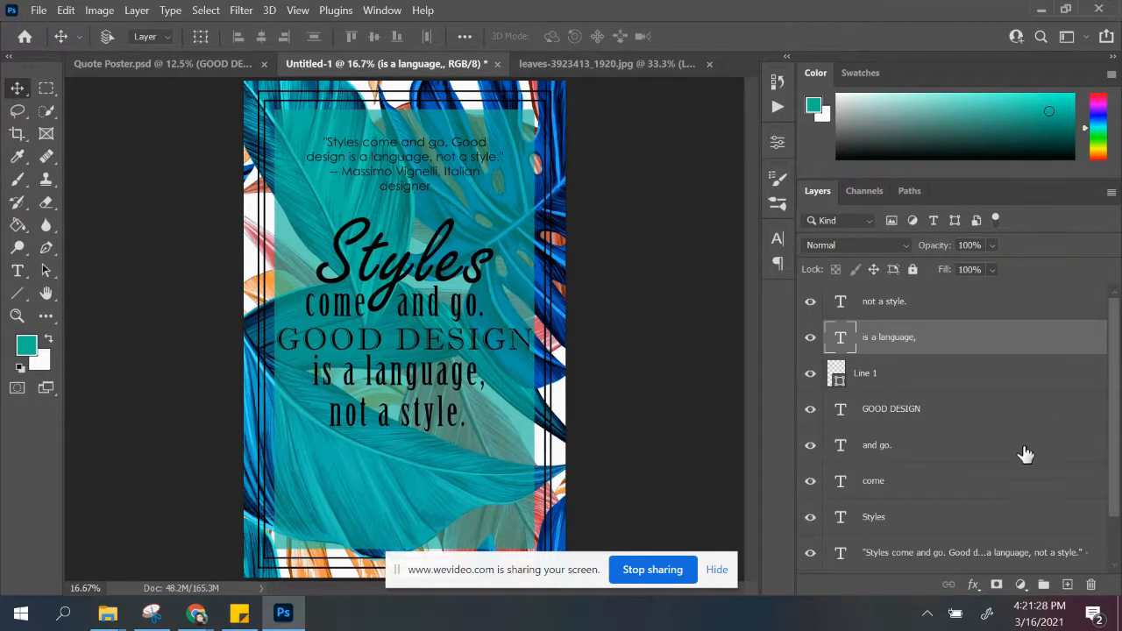
Step: Copy the attribution from the small quote text and paste it into a new text box beneath "not a style."
scroll(951, 446, "down", 1)
left_click(929, 519)
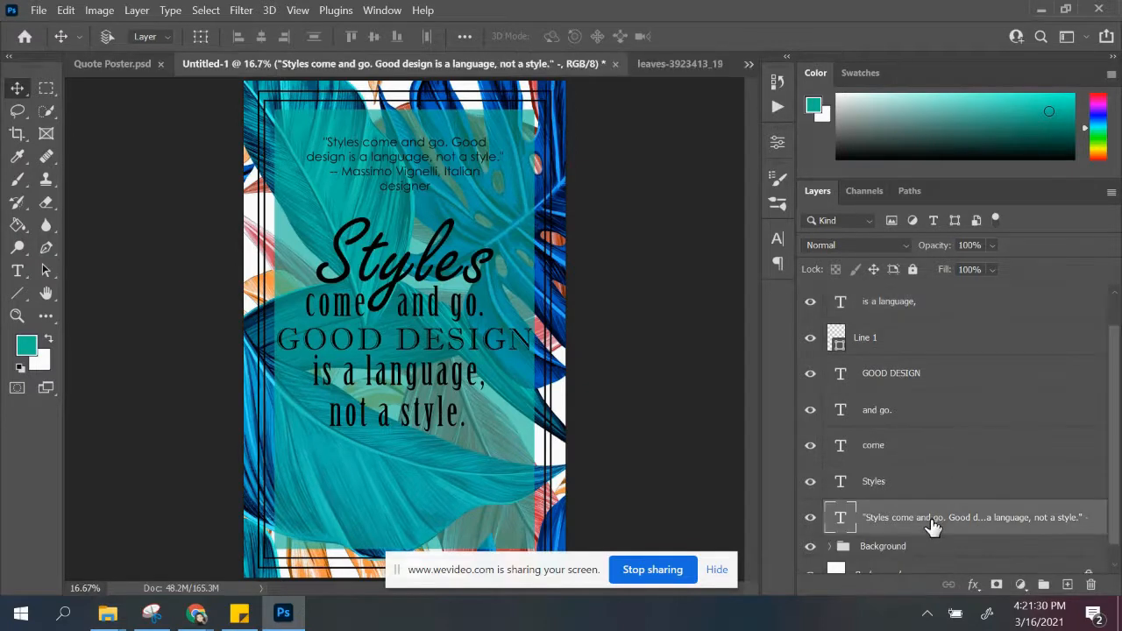
left_click(17, 271)
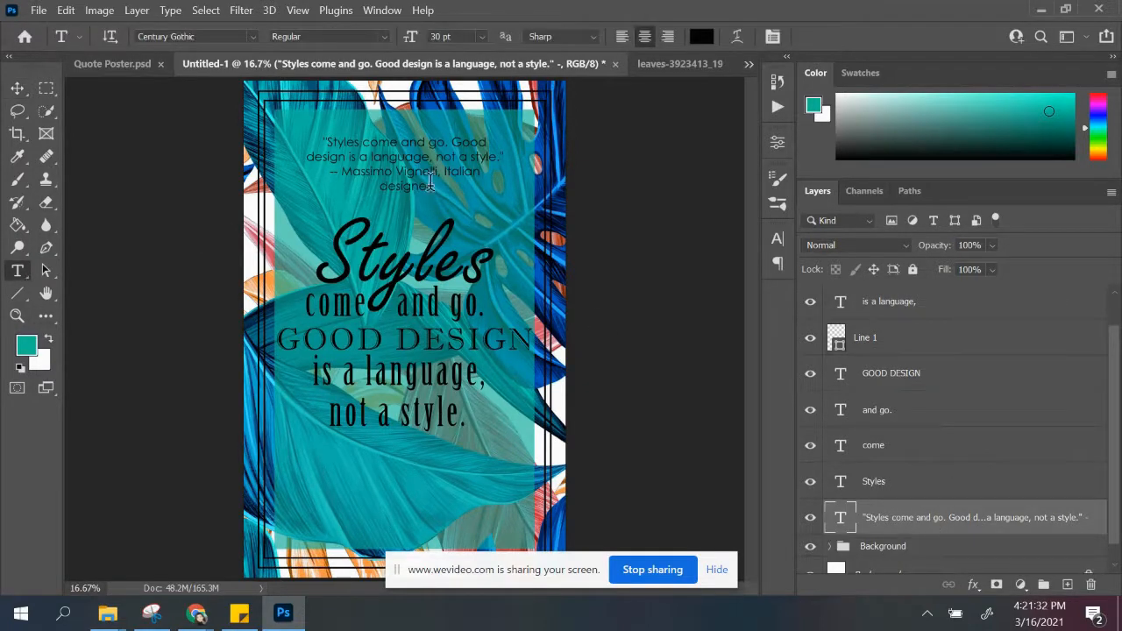
left_click_drag(329, 171, 422, 184)
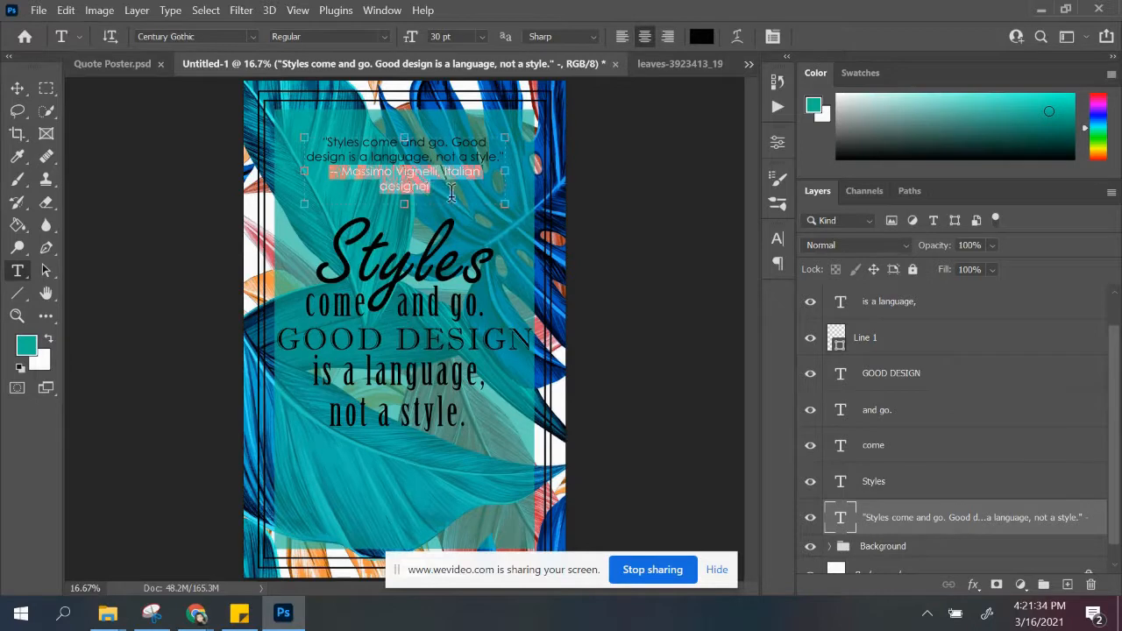
right_click(430, 176)
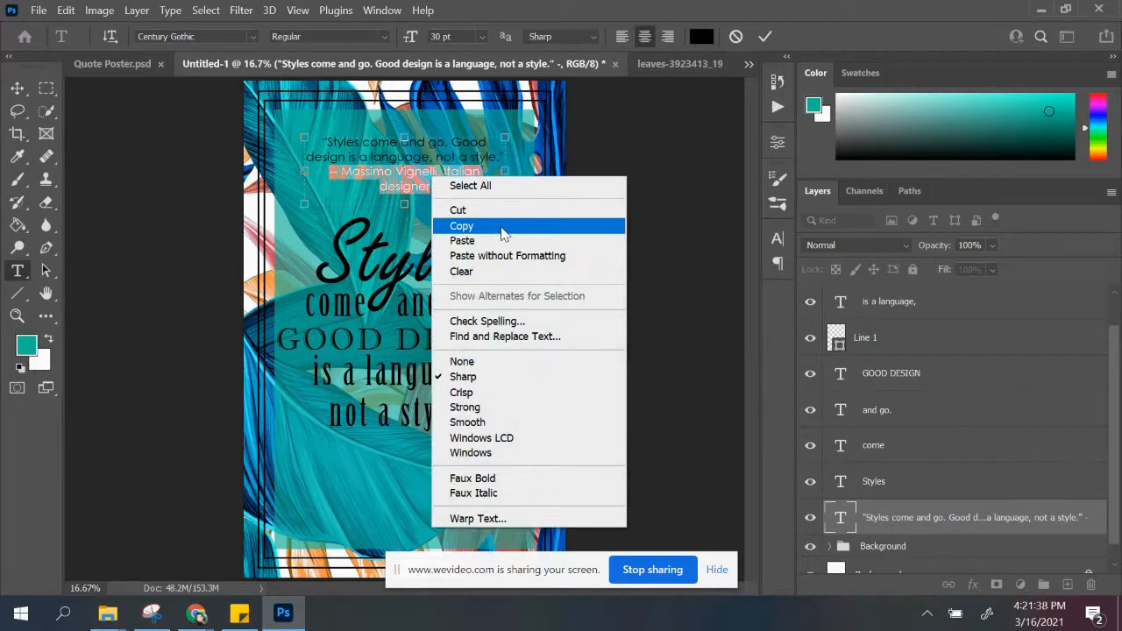
left_click(501, 228)
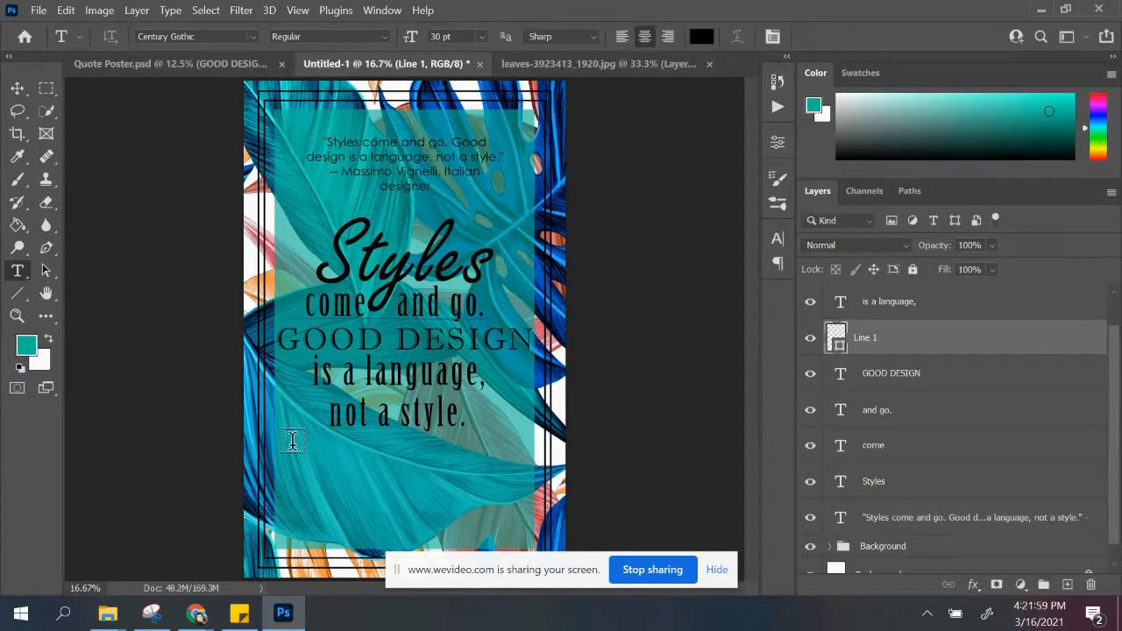
left_click_drag(293, 444, 502, 484)
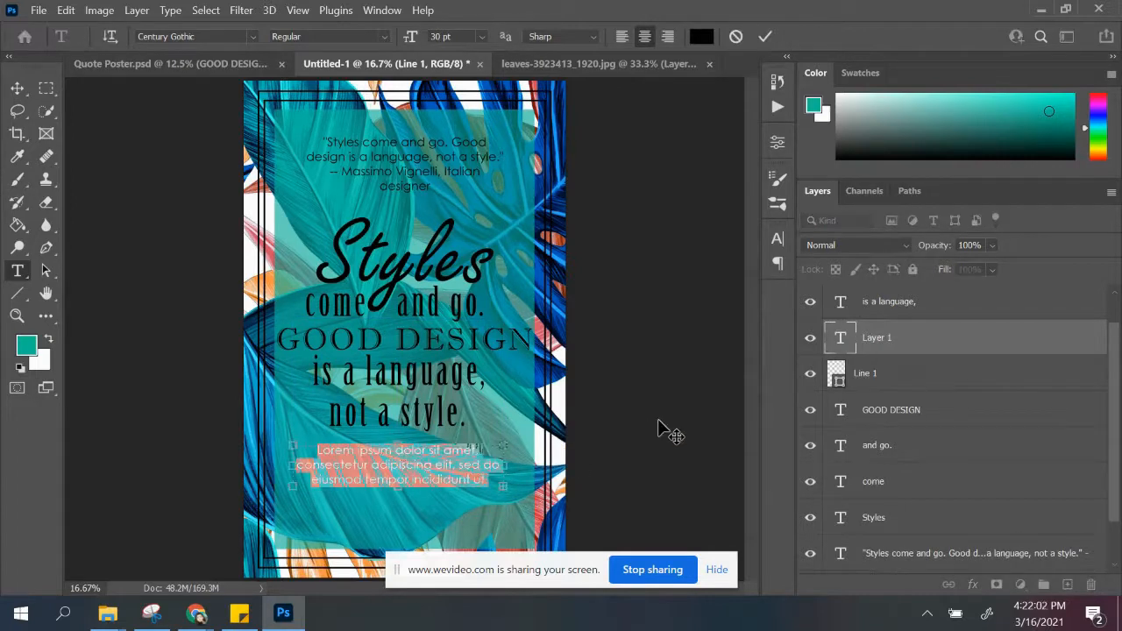
key("ctrl+v")
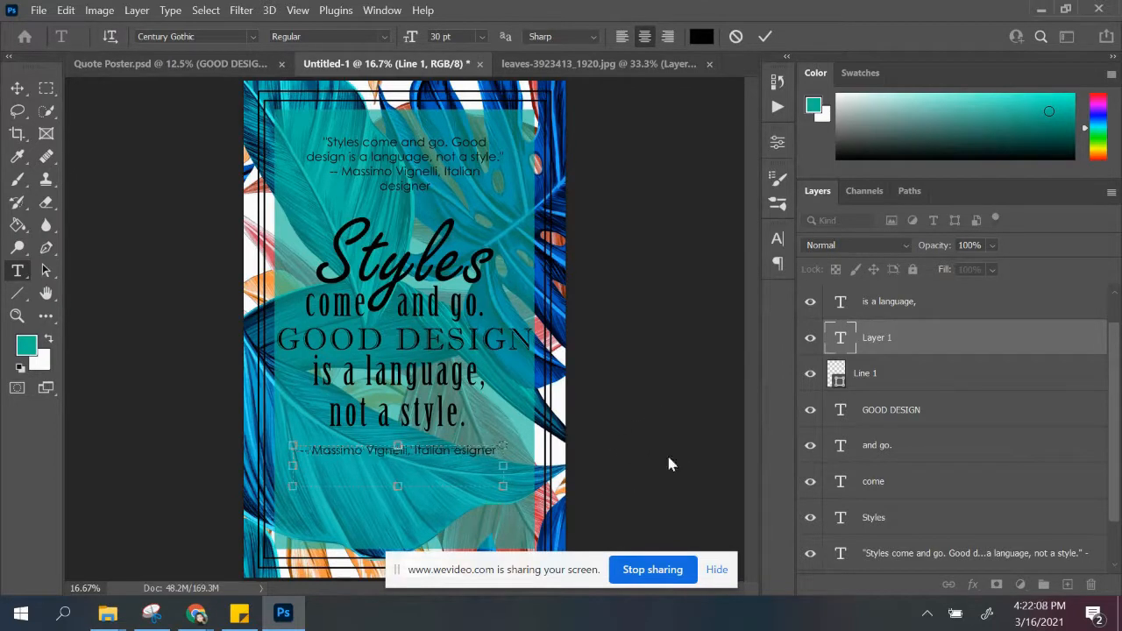
Step: Correct the pasted attribution to read "Designer" and set it in Birch Std at 75 pt
left_click_drag(296, 454, 537, 462)
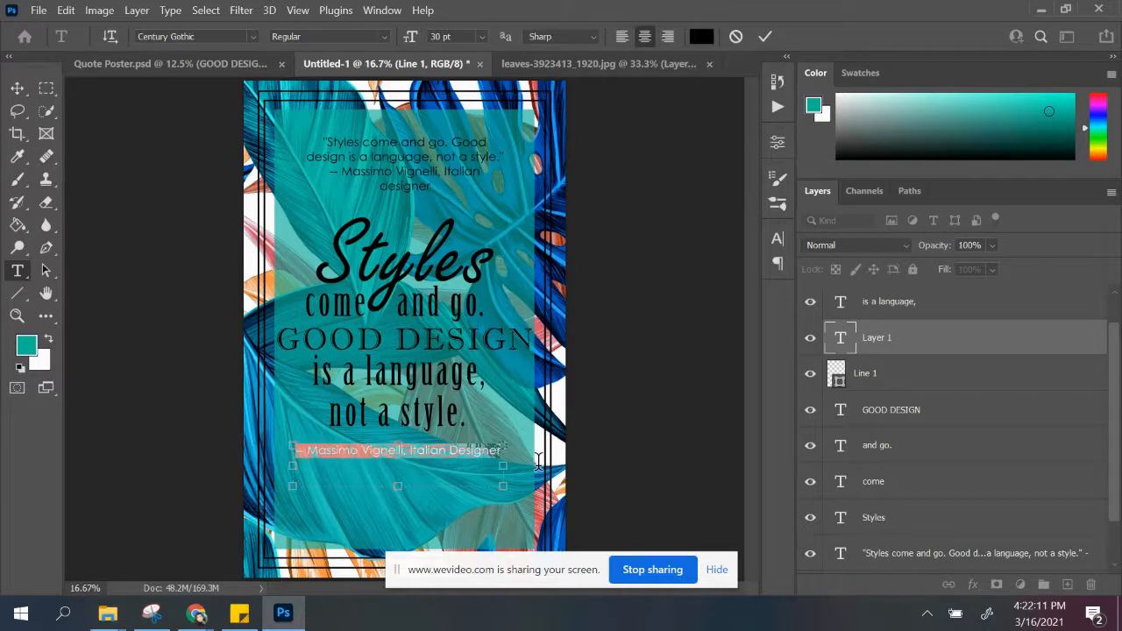
left_click(251, 37)
left_click(272, 88)
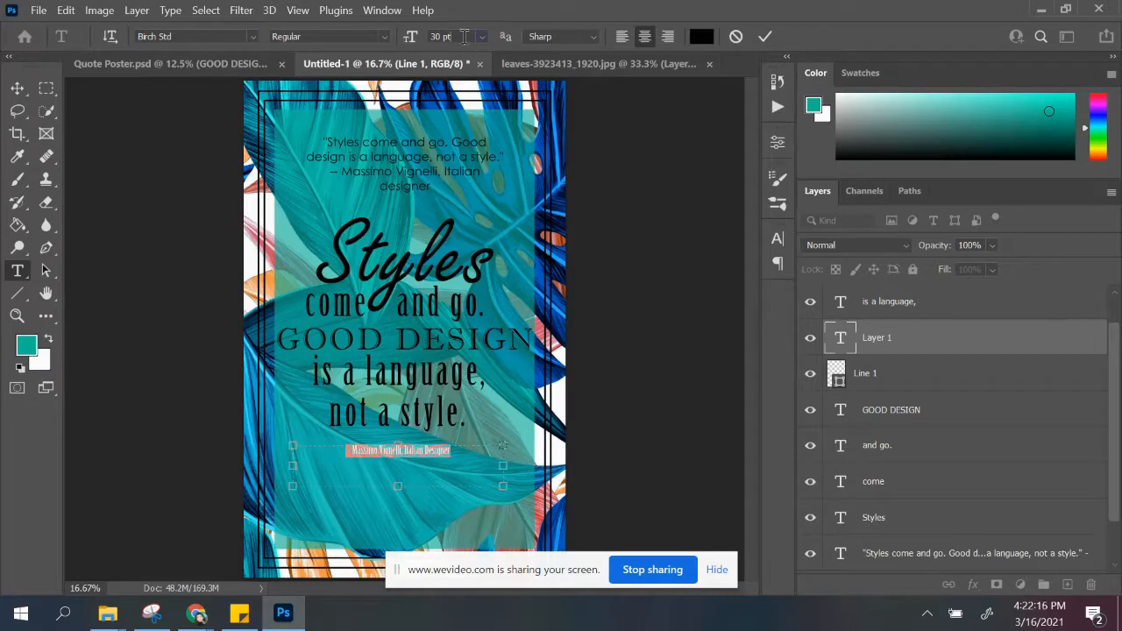
key("Return")
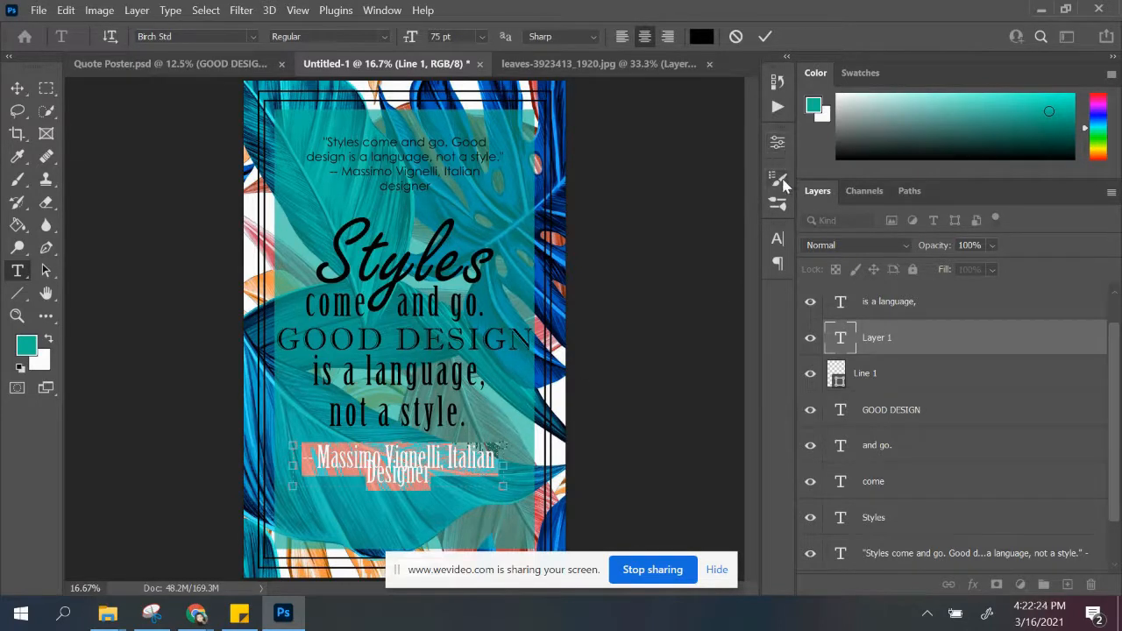
Step: Set the attribution's leading to 100 pt and extend its text box downward to fit both lines
left_click(777, 240)
left_click(747, 286)
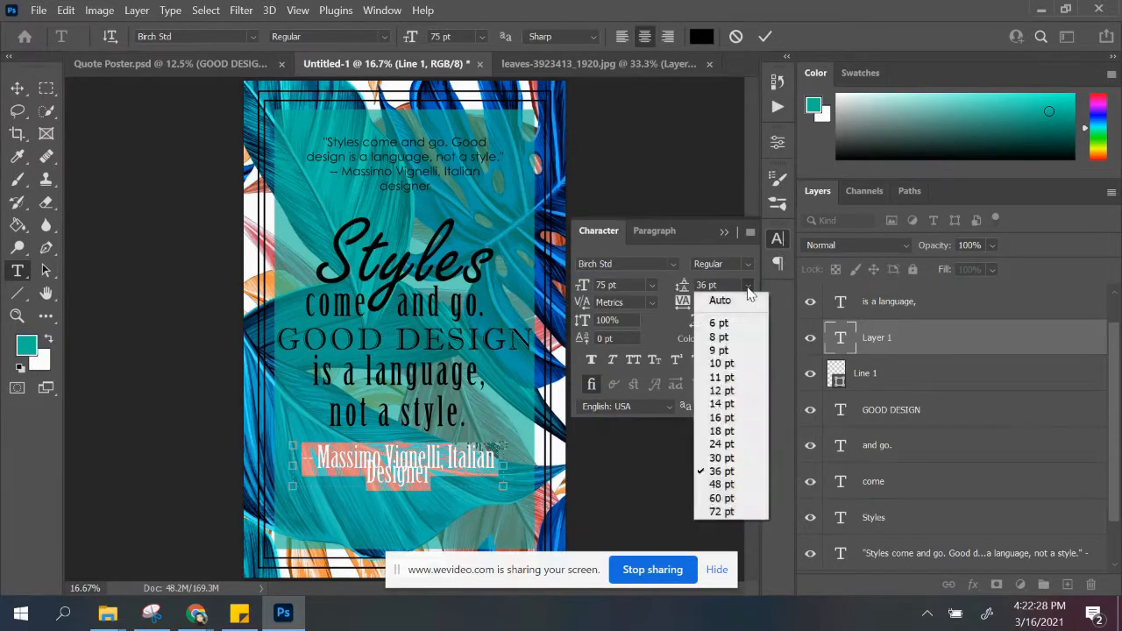
left_click(733, 514)
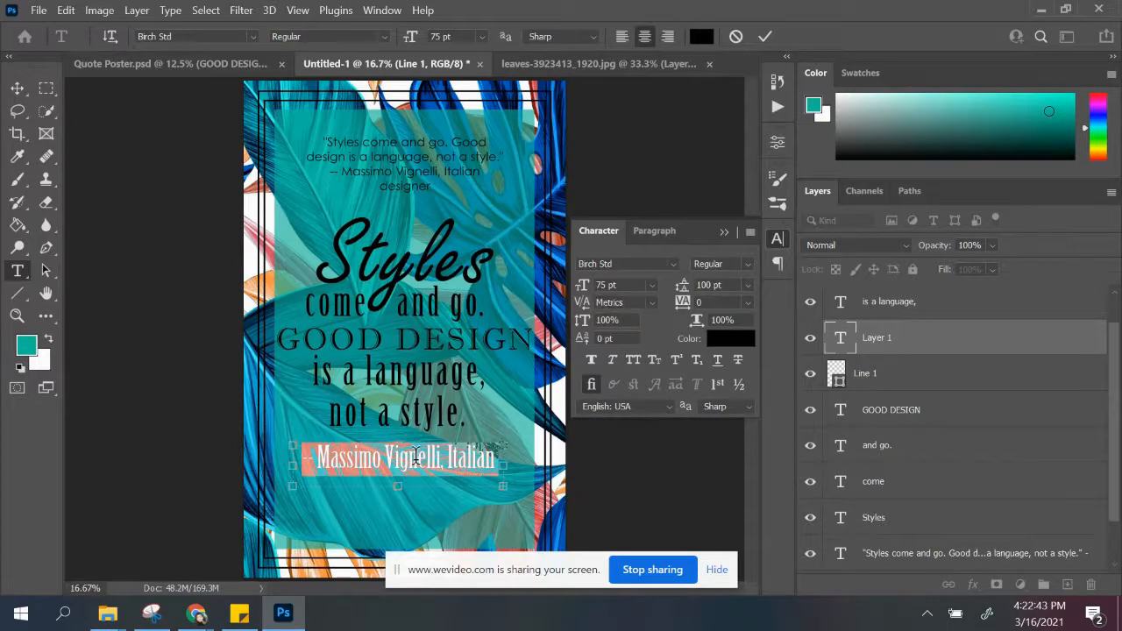
left_click_drag(399, 489, 395, 520)
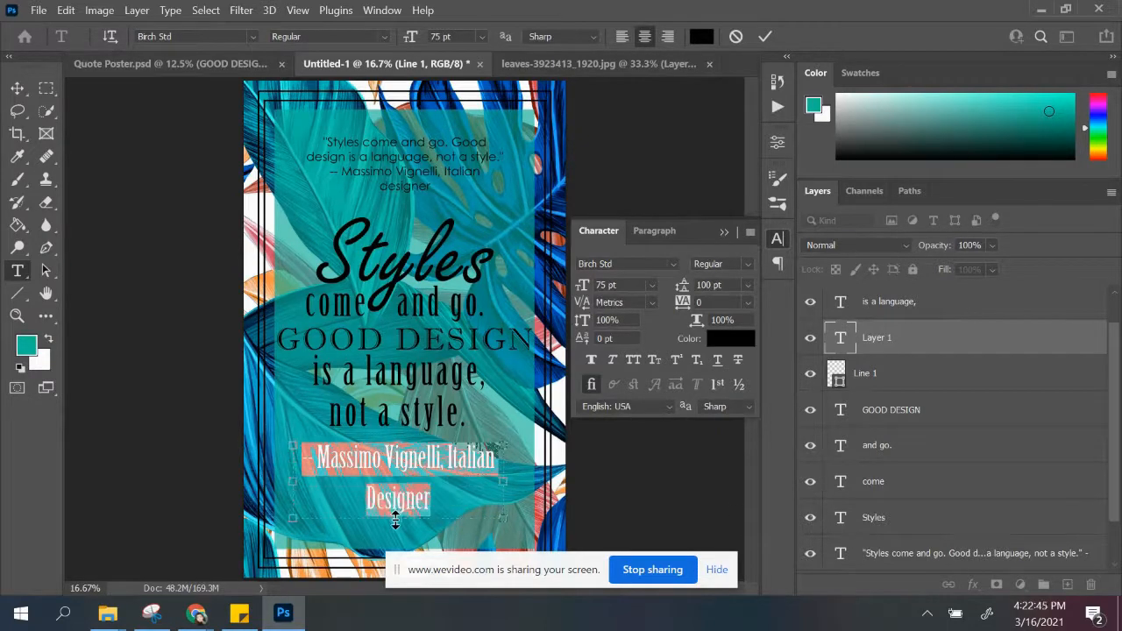
Step: Tighten the attribution's leading, trying 75 pt and 60 pt before settling on 65 pt
left_click_drag(737, 285, 674, 291)
type("75")
key("Return")
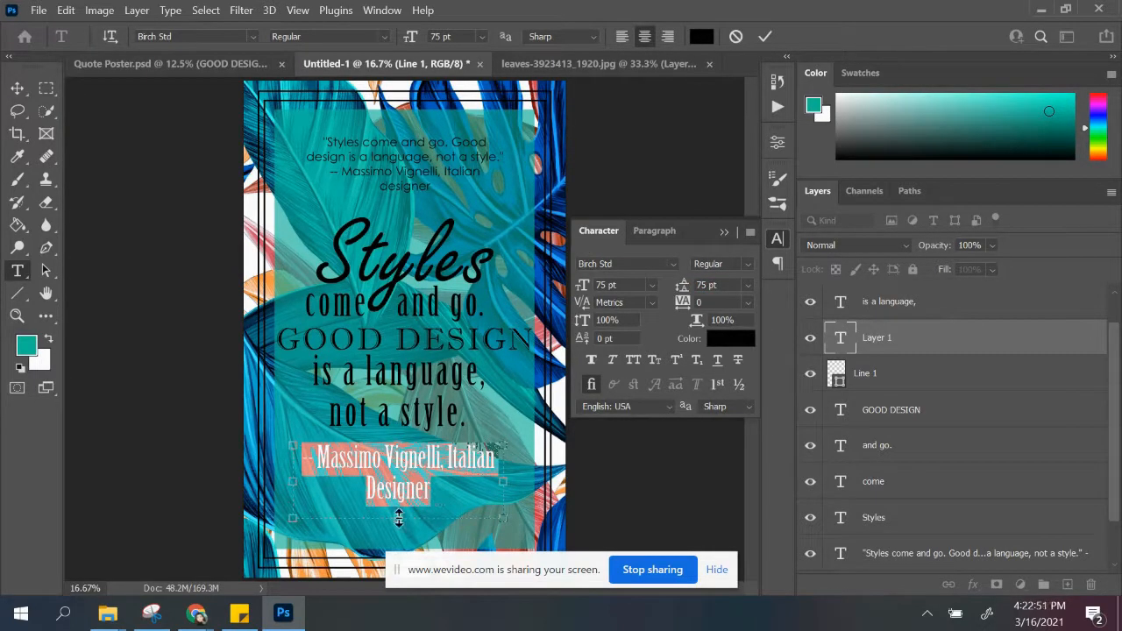
left_click_drag(720, 284, 675, 285)
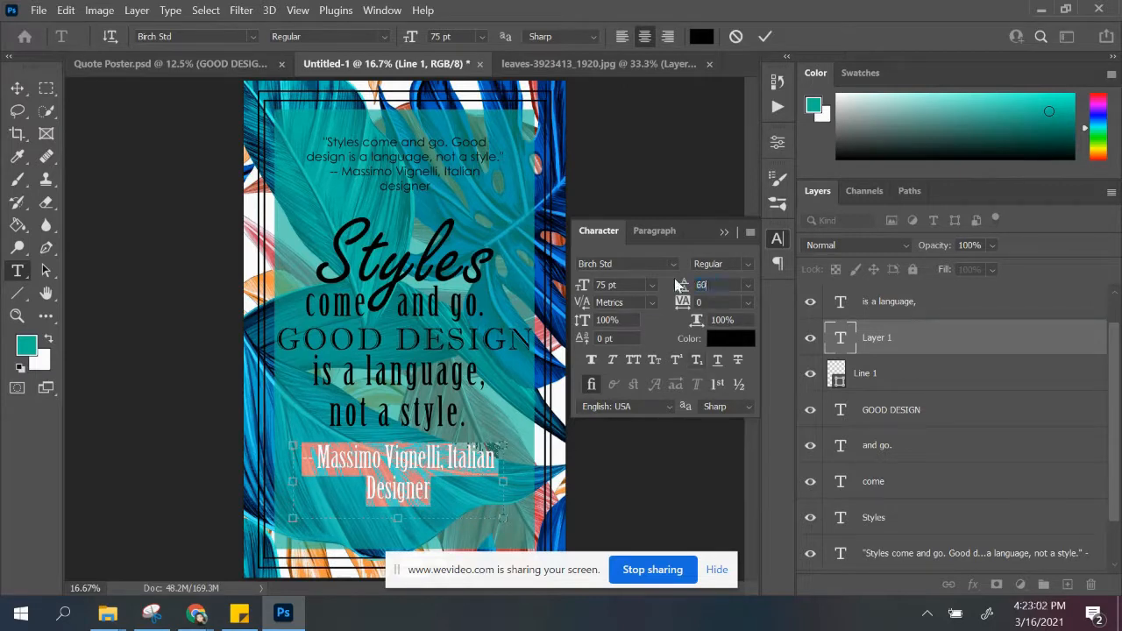
type("60")
key("Return")
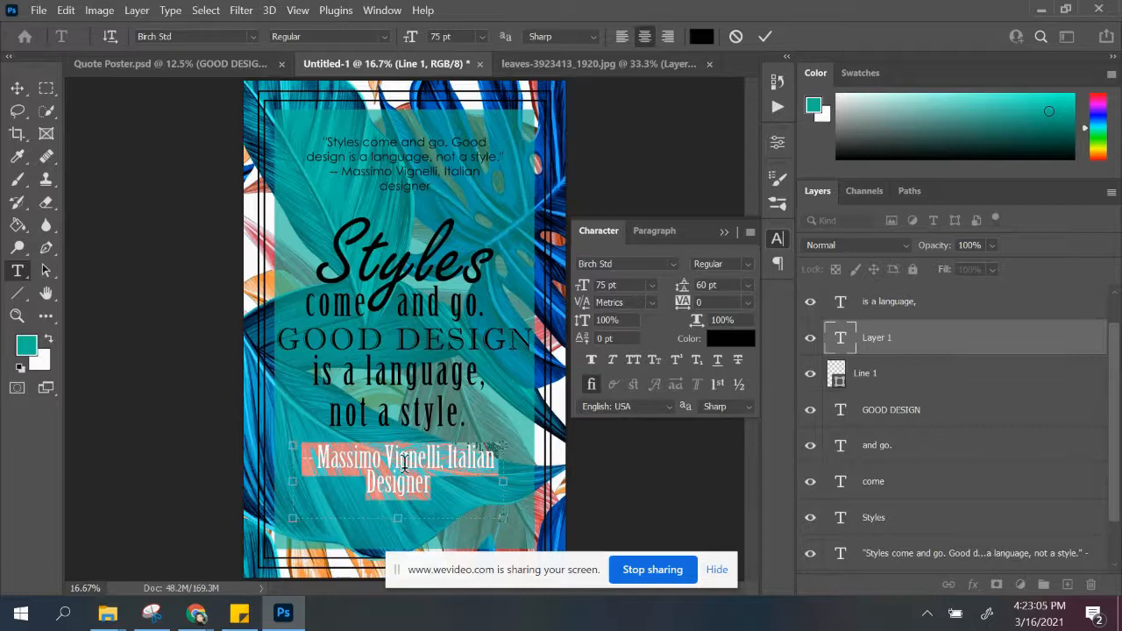
left_click(731, 285)
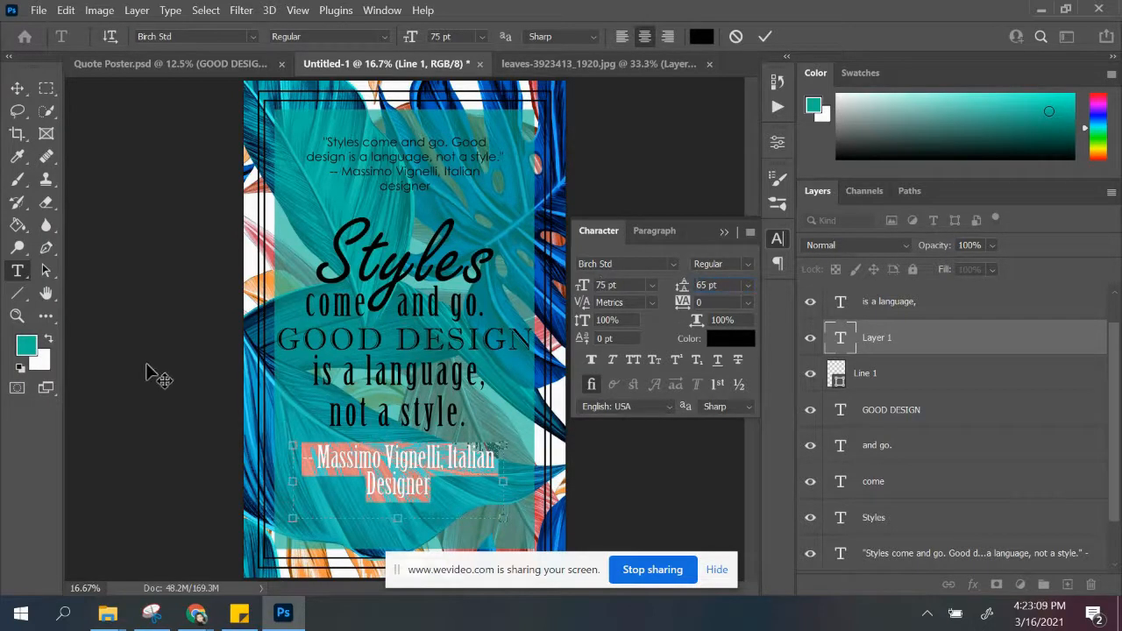
Step: Arrange the attribution as "- Massimo Vignelli," above "Italian Designer" and place it slightly lower, centred beneath "not a style."
left_click(724, 231)
left_click(17, 88)
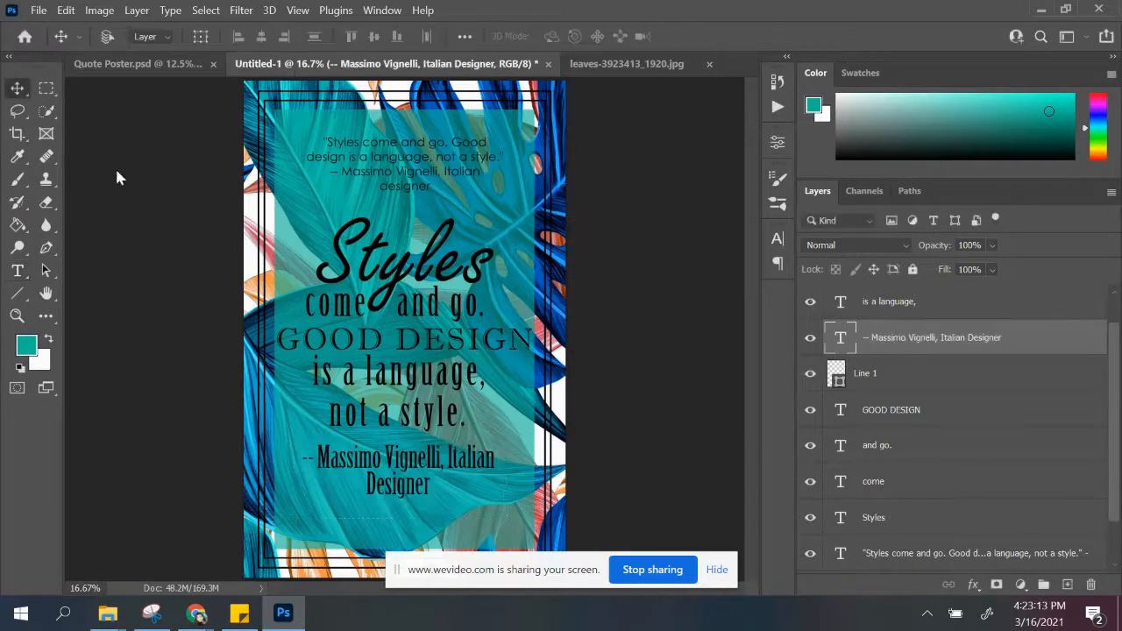
left_click_drag(396, 492, 395, 493)
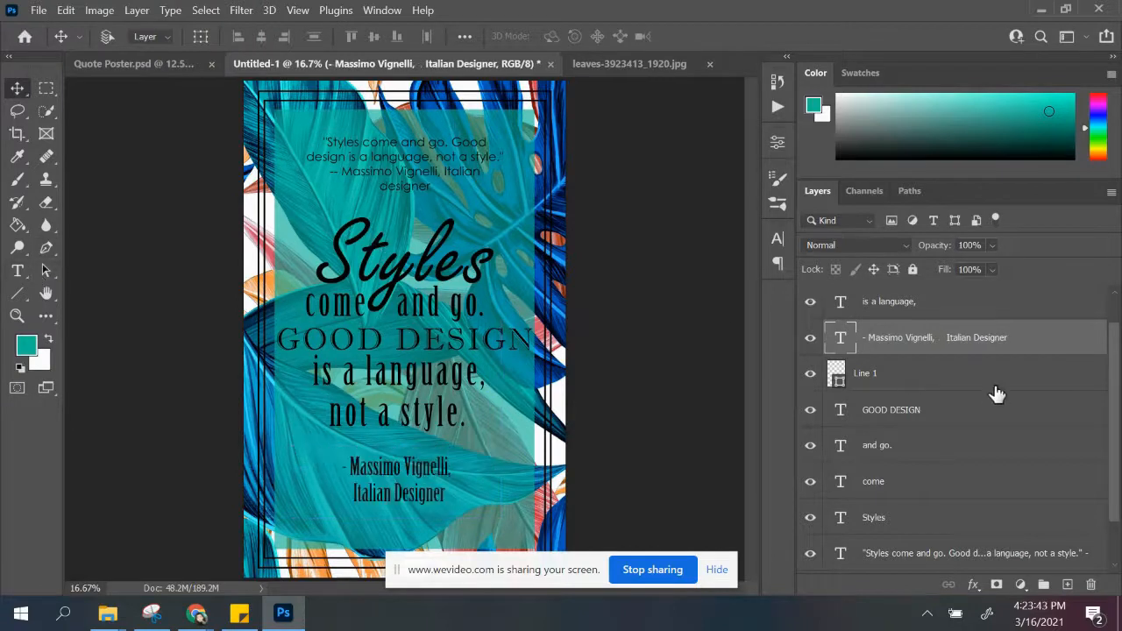
Step: Delete the Line 1 layer and gather all the text layers into a group named "Text"
left_click(964, 383)
left_click_drag(964, 383, 1091, 583)
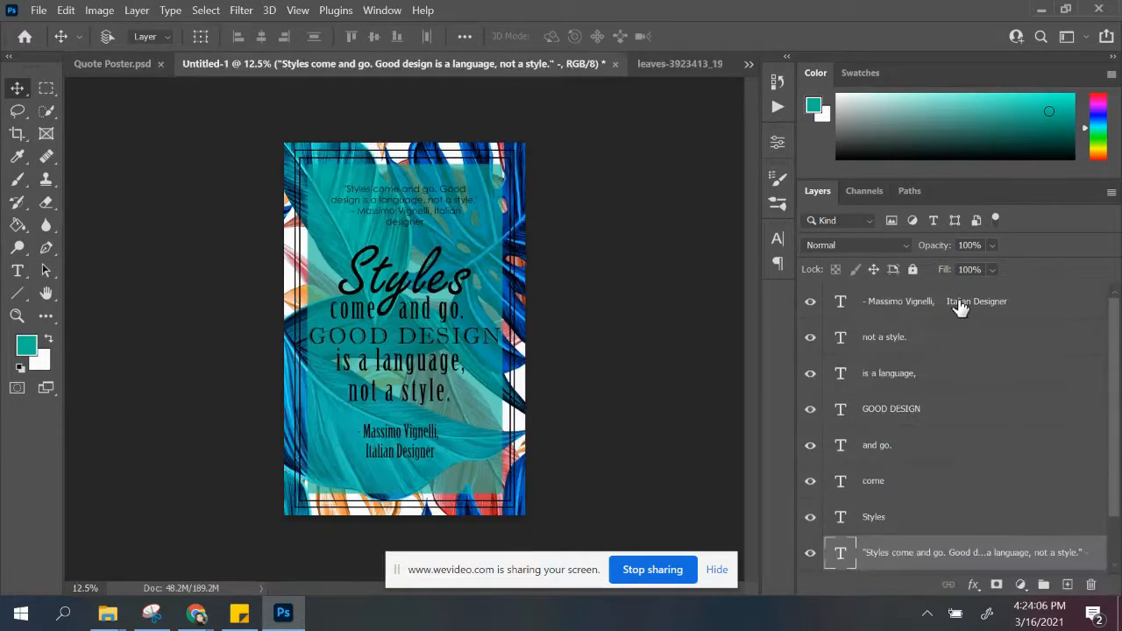
left_click(961, 305, "shift")
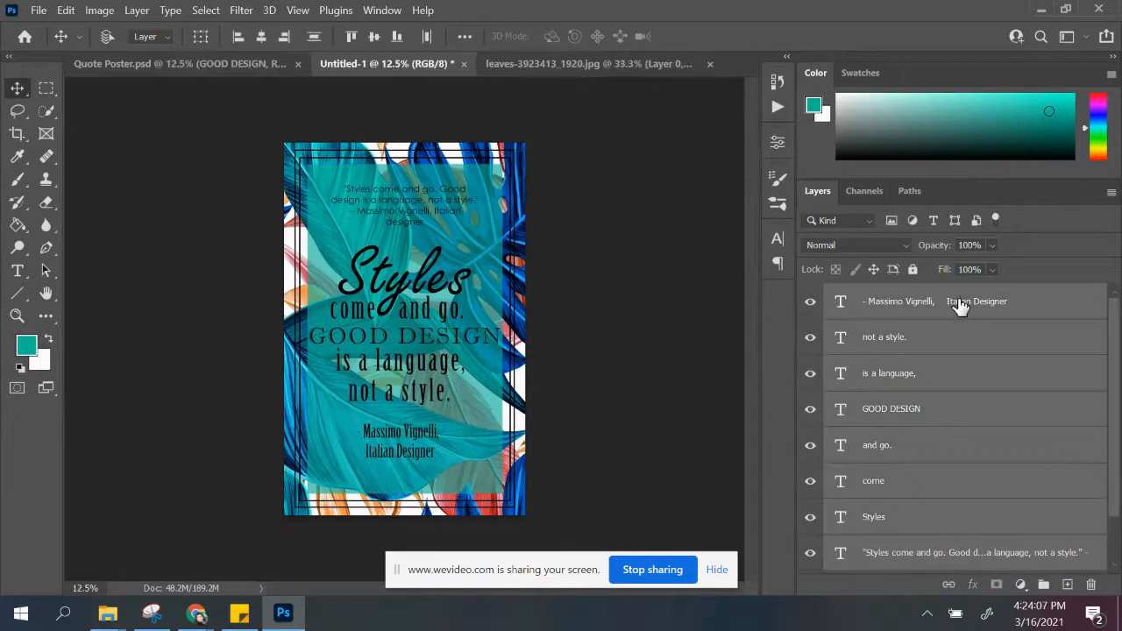
key("ctrl+g")
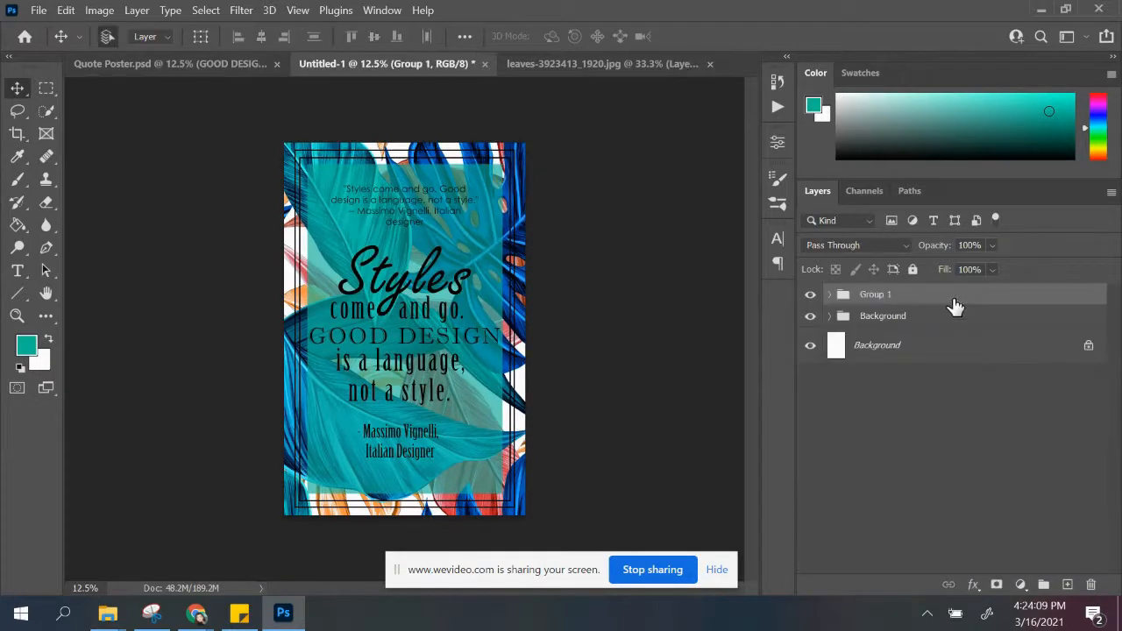
double_click(895, 300)
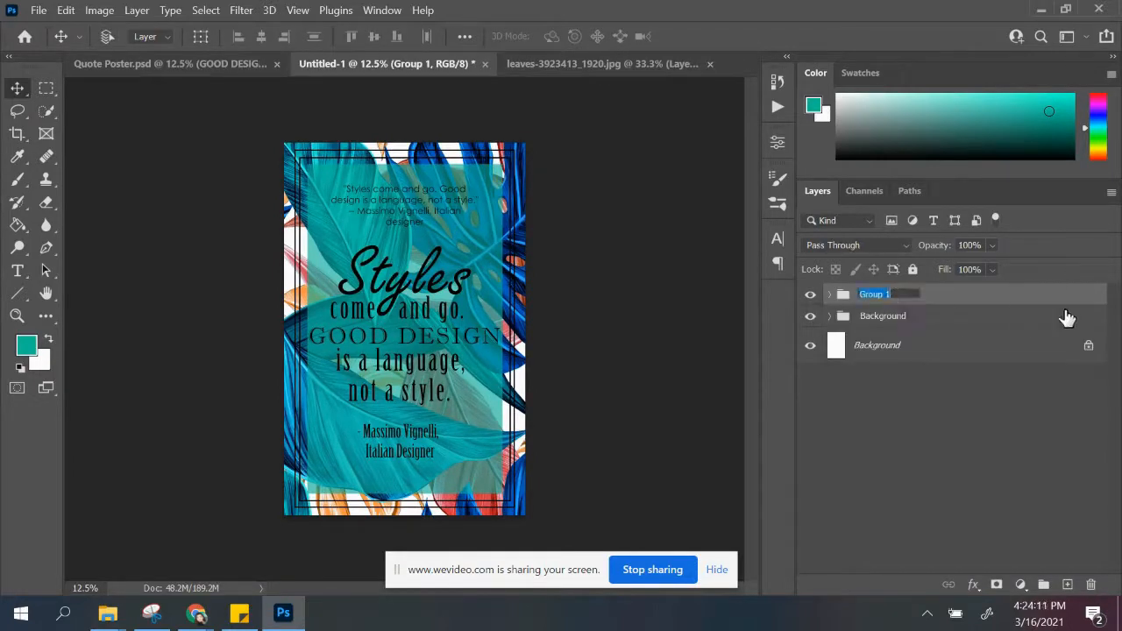
key("Return")
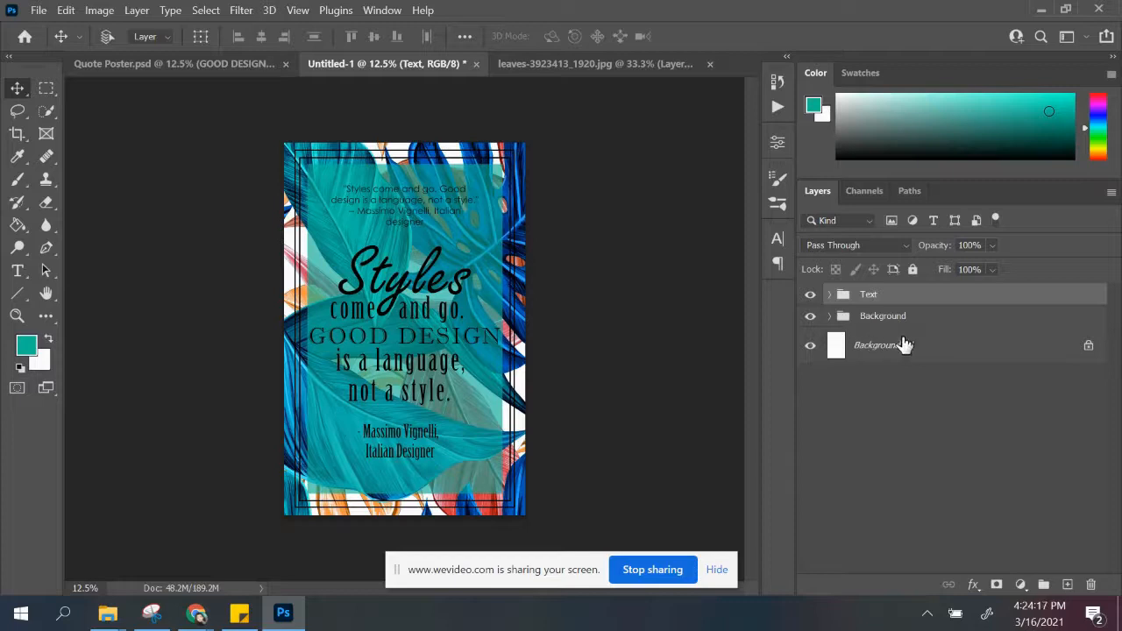
Step: Hide the original small quote text layer inside the Text group
left_click(831, 296)
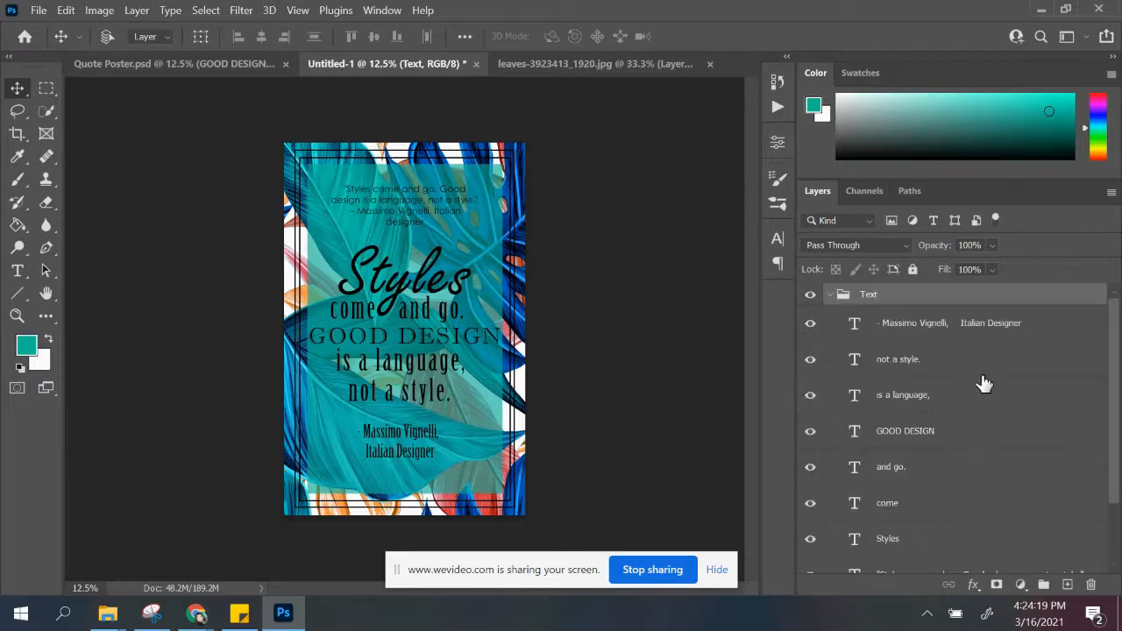
scroll(973, 386, "down", 2)
scroll(901, 439, "up", 1)
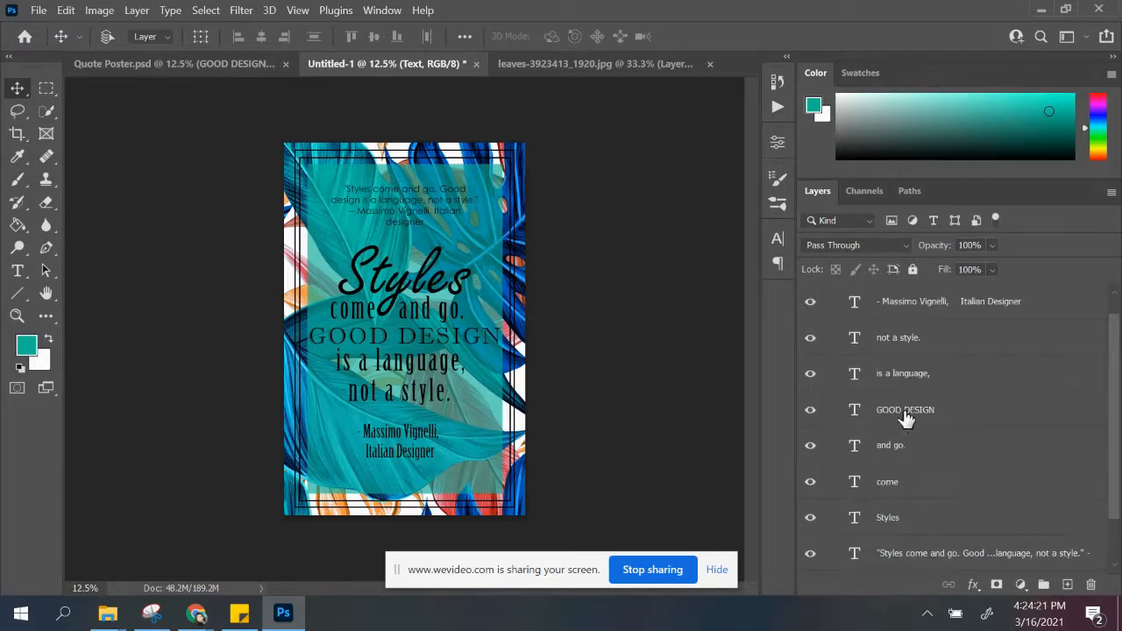
scroll(926, 410, "down", 1)
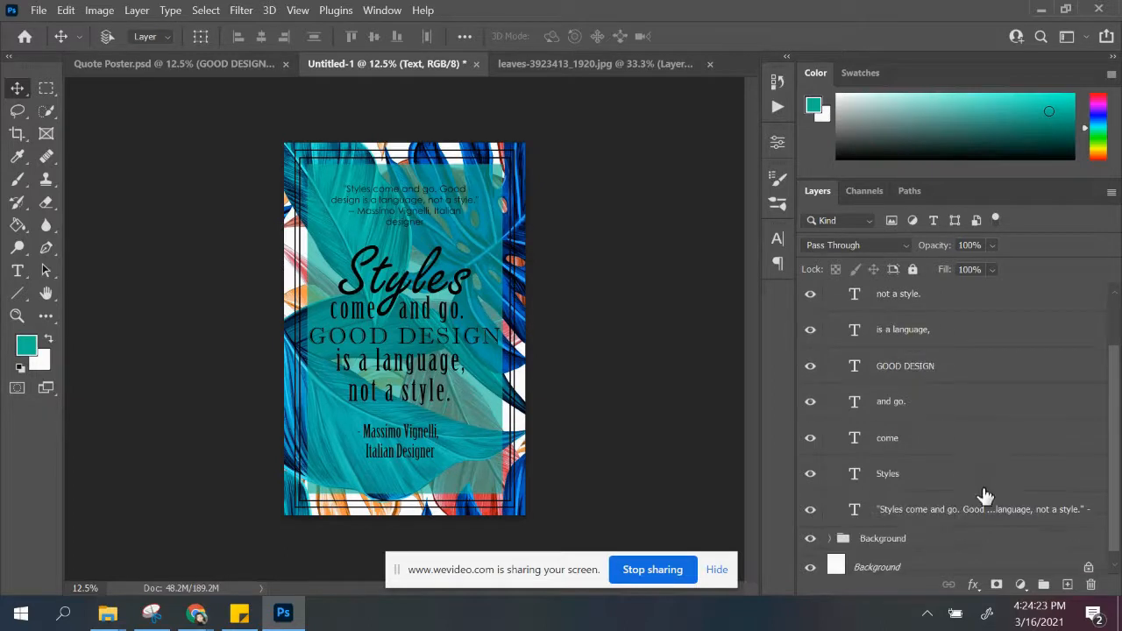
left_click(955, 514)
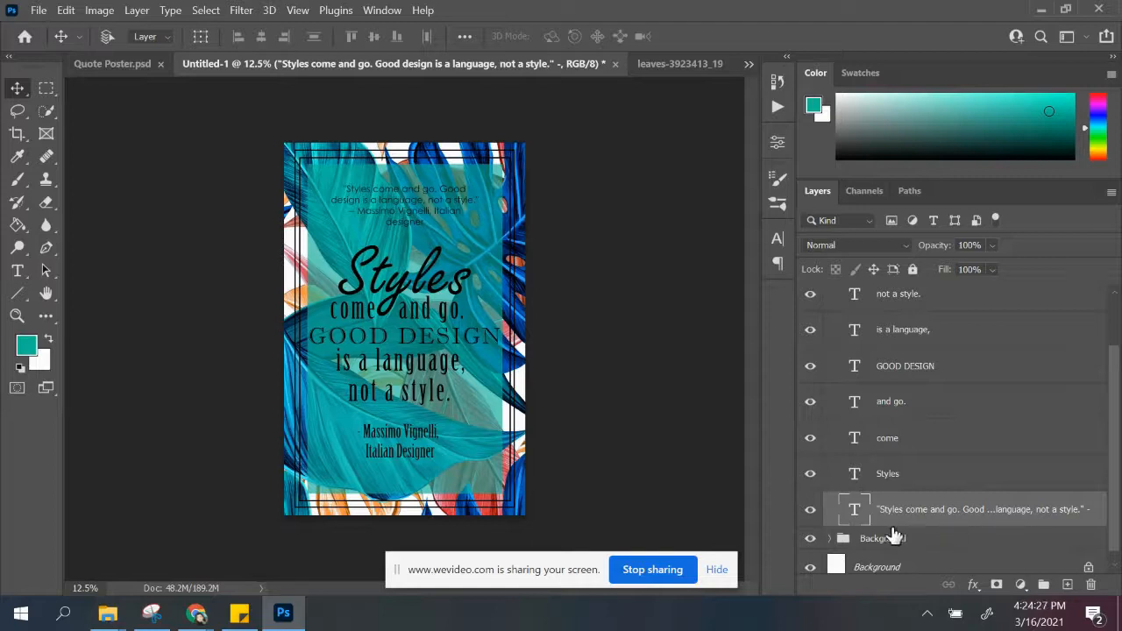
left_click(811, 513)
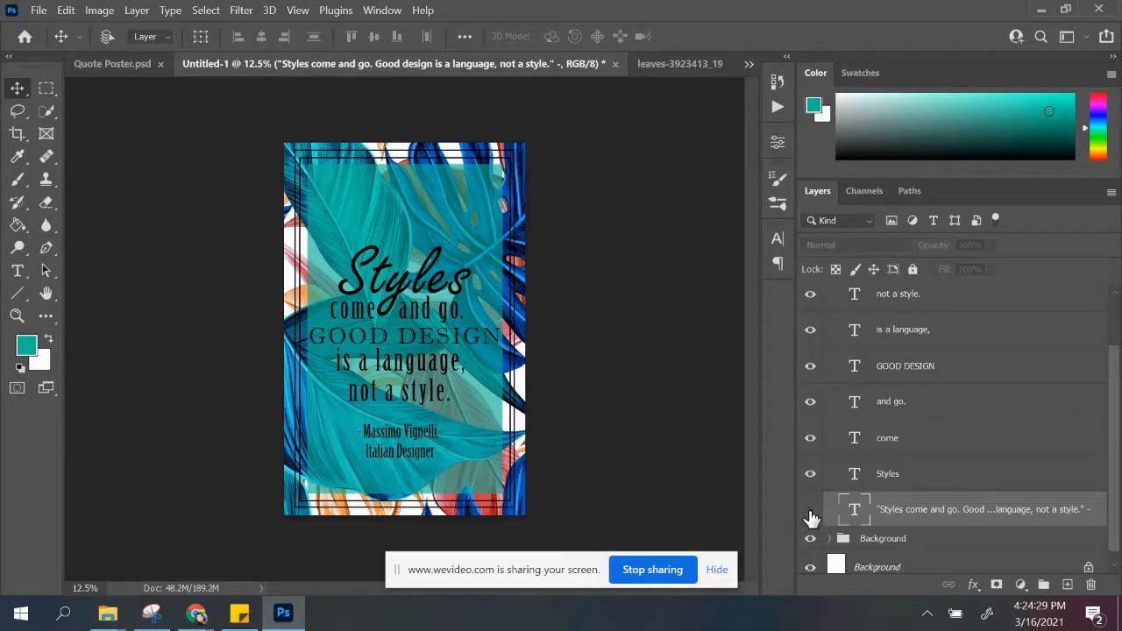
Step: Select the styled text layers from "Styles" to the attribution, move them slightly up together, and collapse the Text group
left_click(907, 477)
scroll(916, 443, "up", 1)
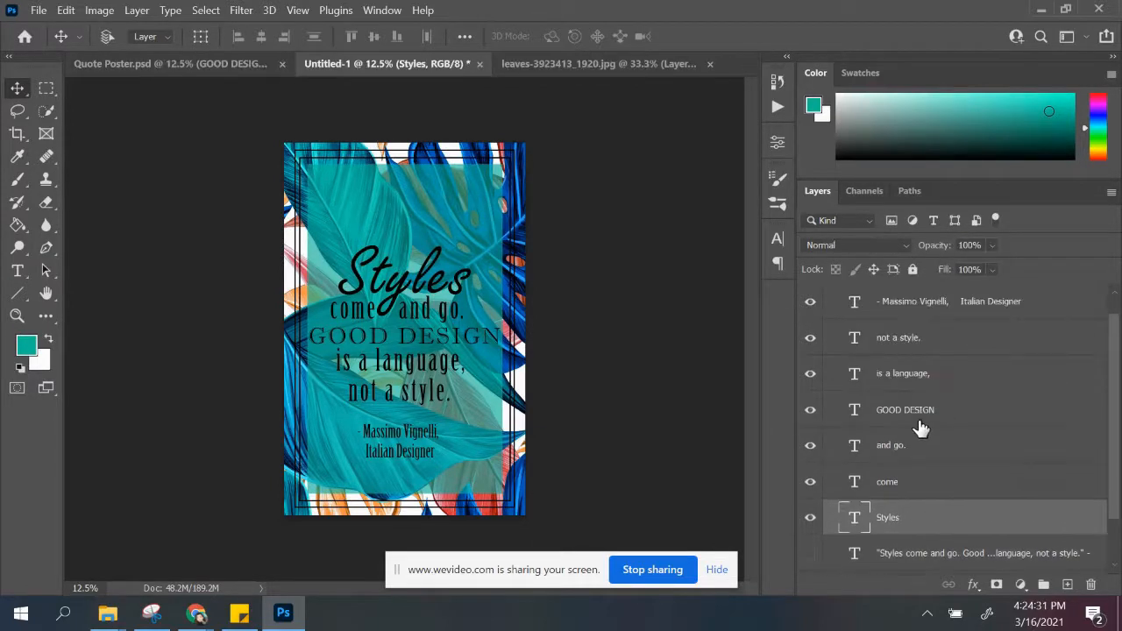
scroll(920, 427, "up", 1)
left_click(920, 335, "shift")
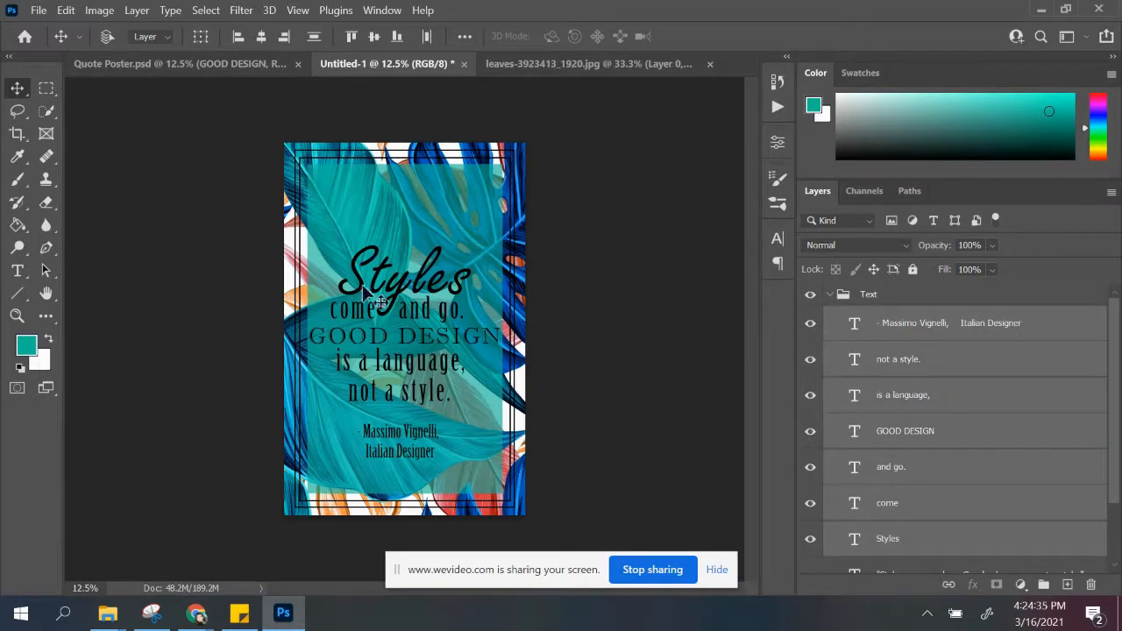
left_click_drag(410, 333, 412, 323)
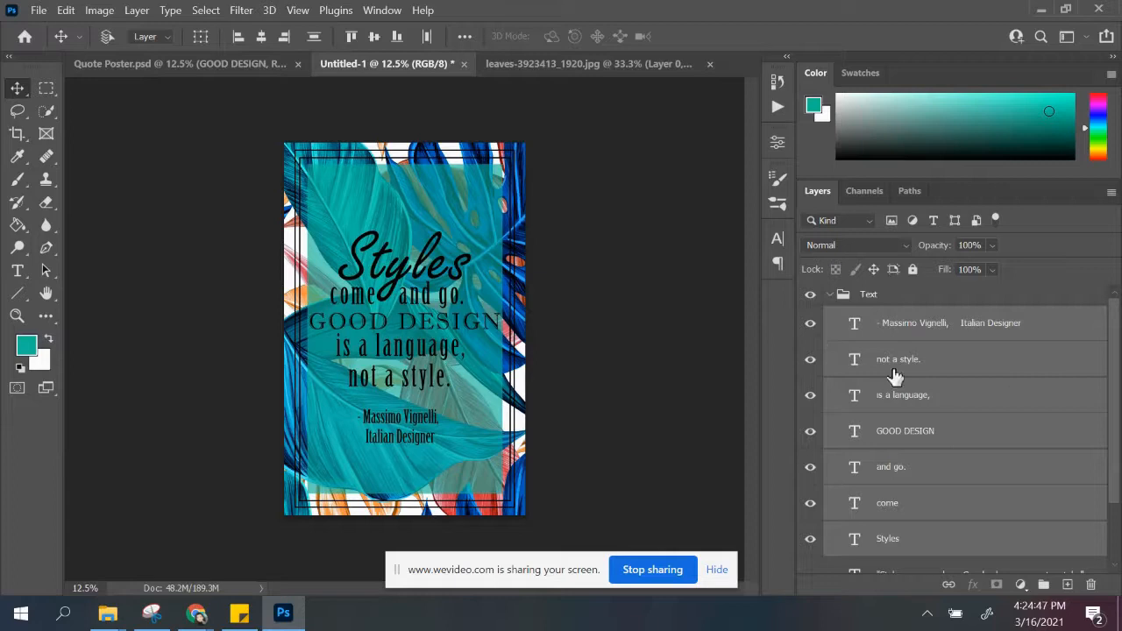
left_click(830, 295)
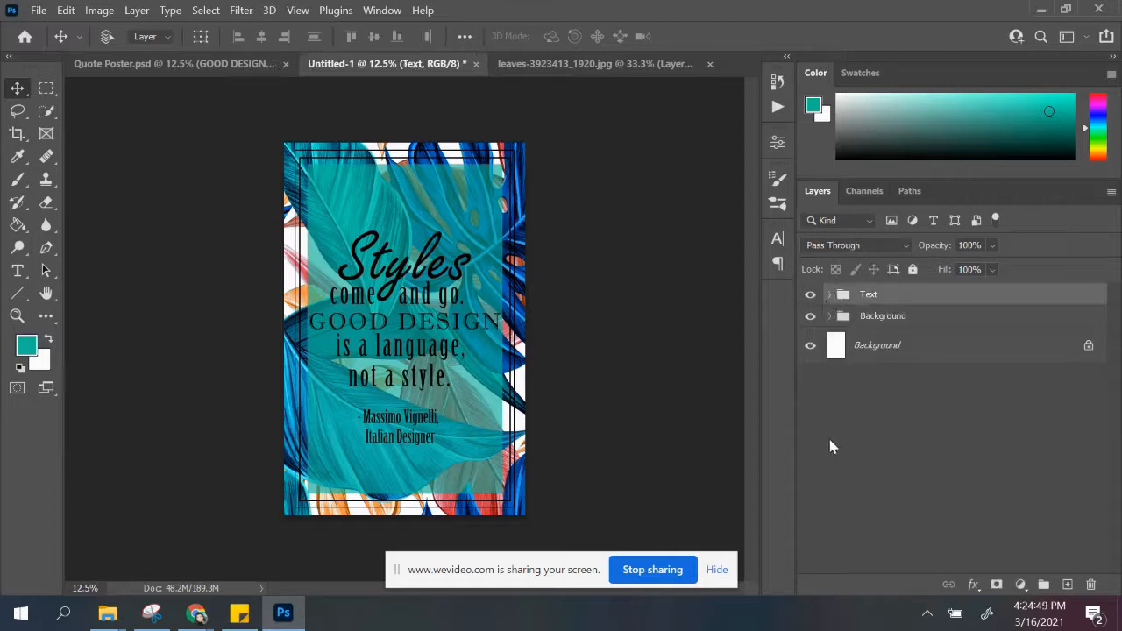
Step: Lower the opacity of the teal Rectangle 1 layer in the Background group to 70%
left_click(830, 316)
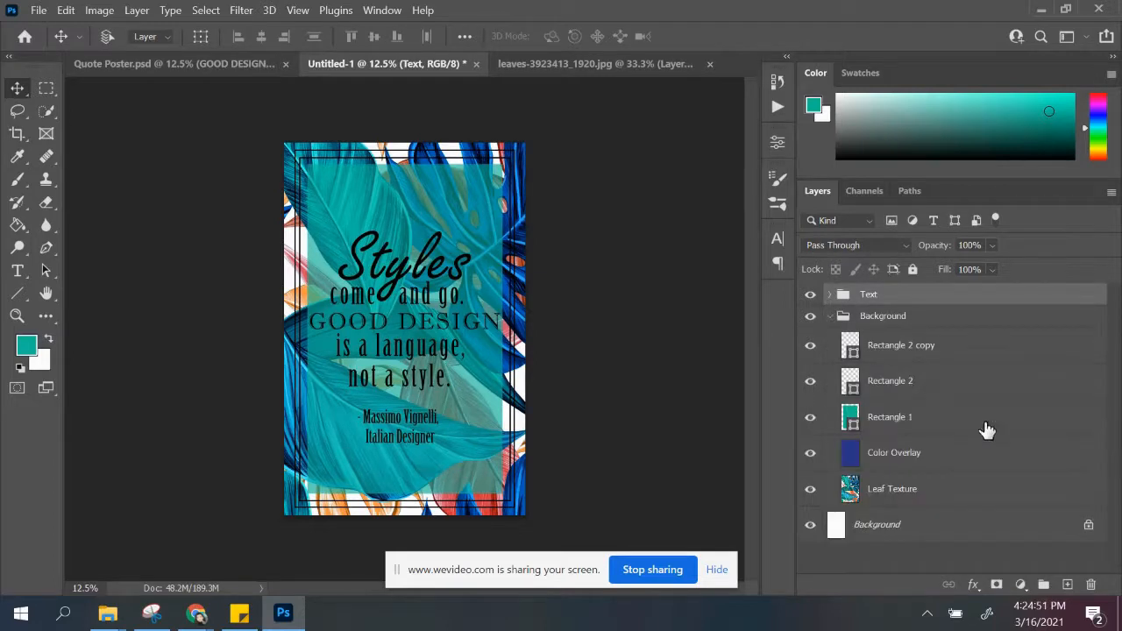
left_click(925, 423)
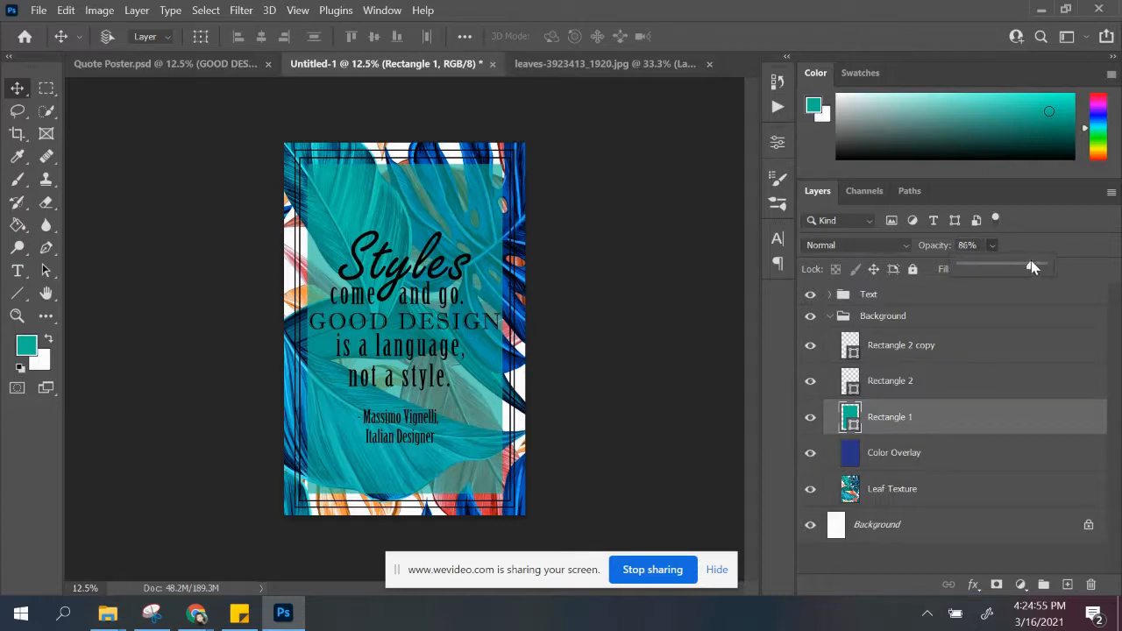
left_click_drag(1033, 267, 1029, 268)
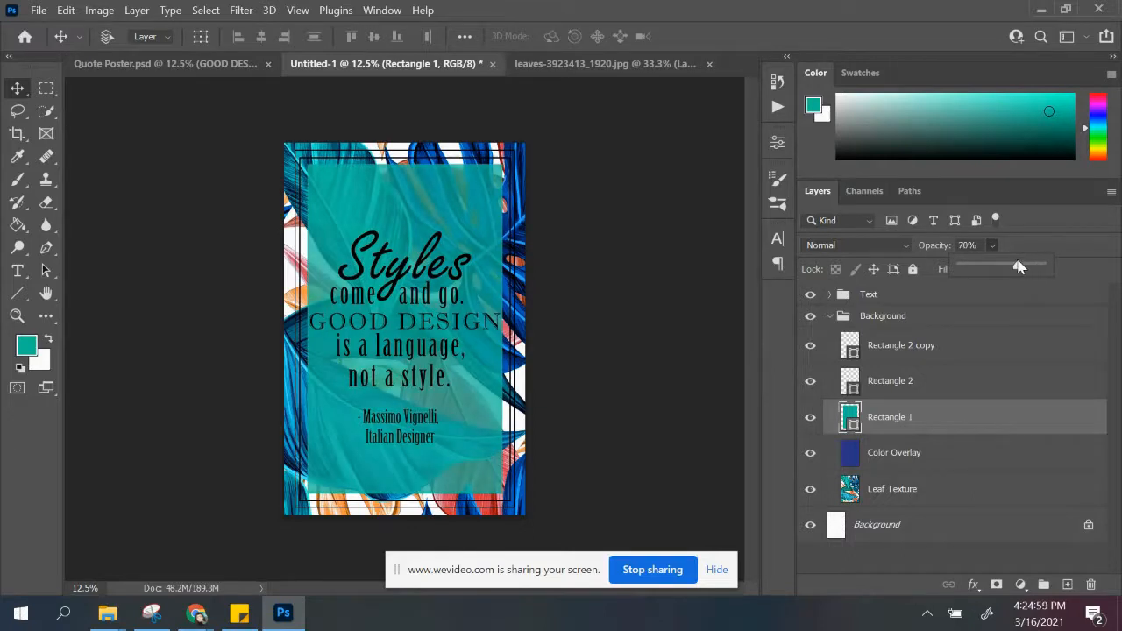
Step: Recolor the teal Rectangle 1 shape in the Background group to the lighter green-teal 40e5ad
left_click(850, 419)
double_click(850, 419)
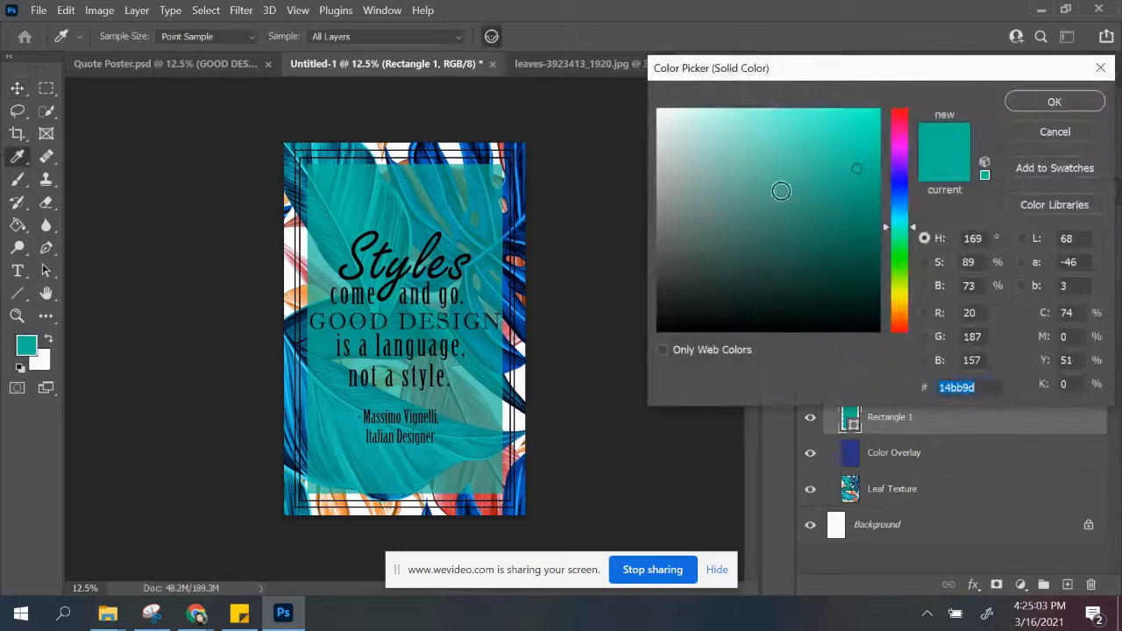
left_click(830, 208)
left_click_drag(902, 254, 900, 234)
left_click_drag(854, 152, 816, 131)
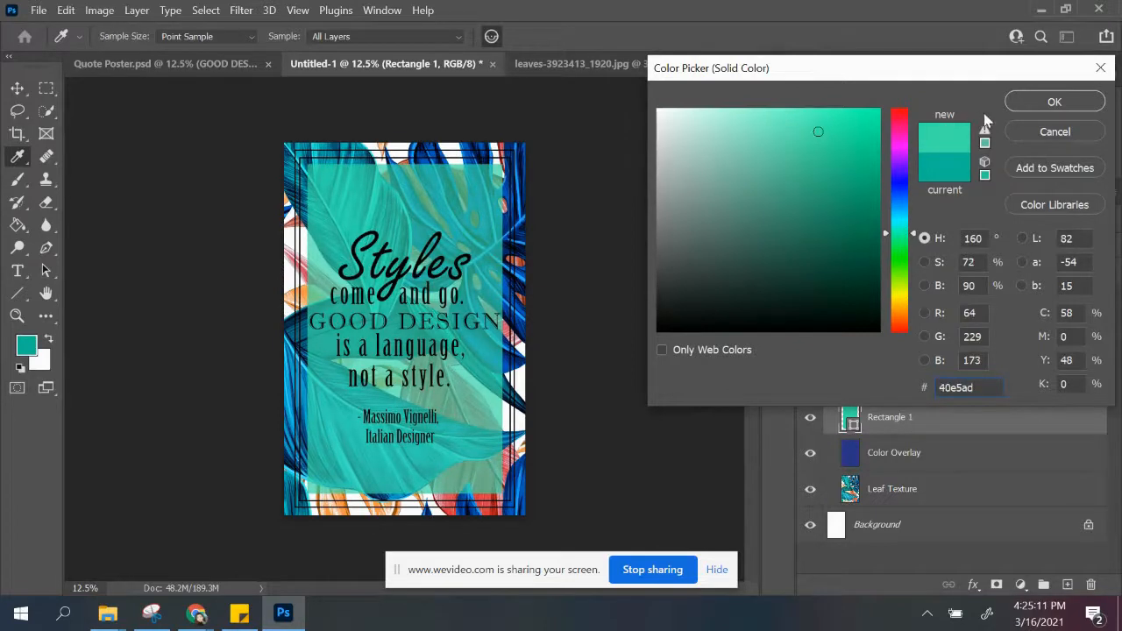
left_click(1028, 105)
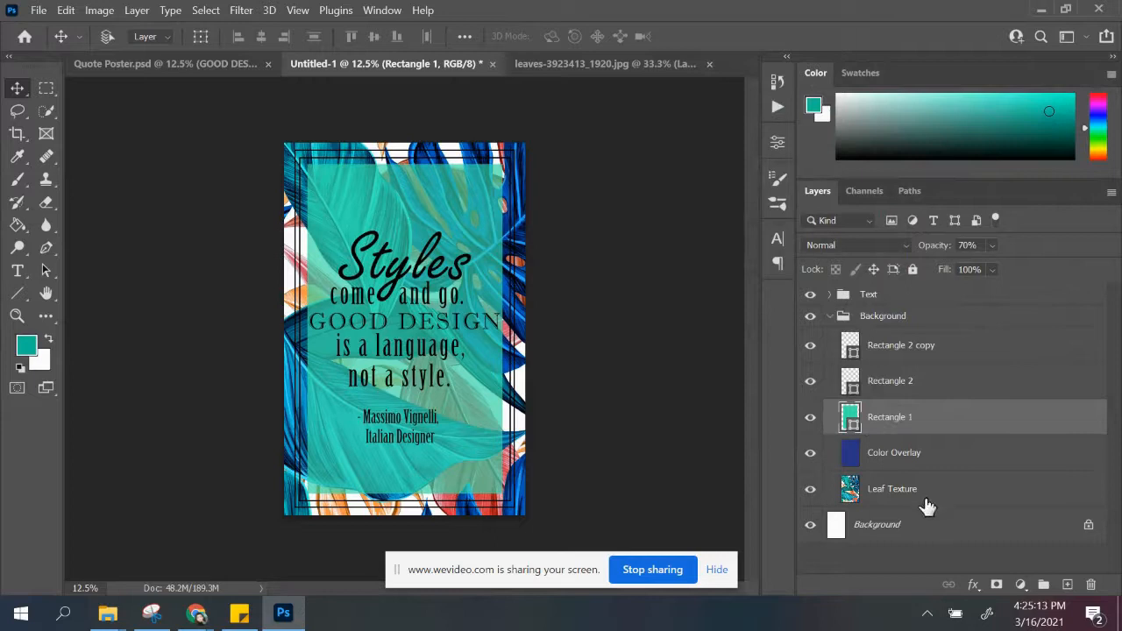
Step: Try out other blend modes on the Leaf Texture layer and leave it at Normal
left_click(927, 505)
key("shift+alt+f")
key("Escape")
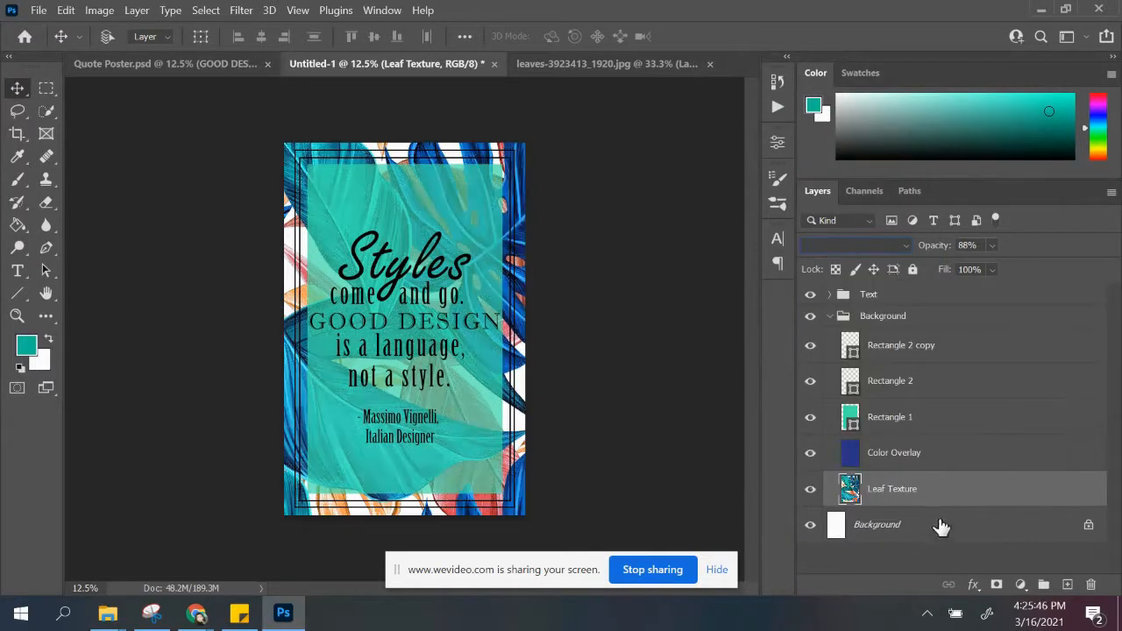
Step: Add a new layer directly above the locked Background layer and fill it with the teal foreground color
left_click(940, 526)
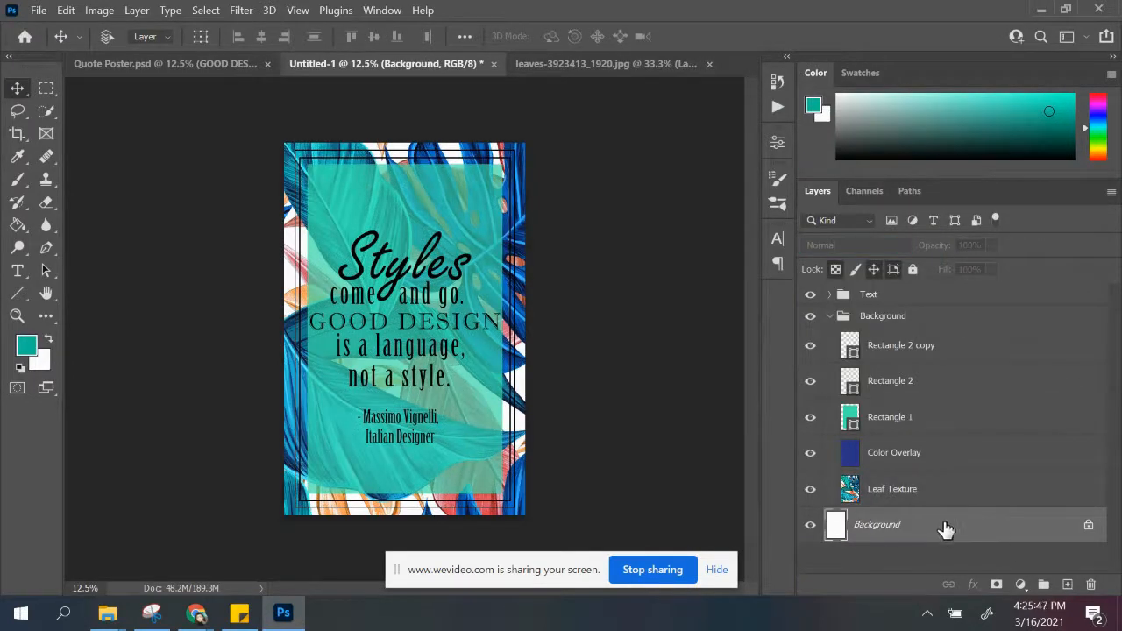
left_click(1067, 583)
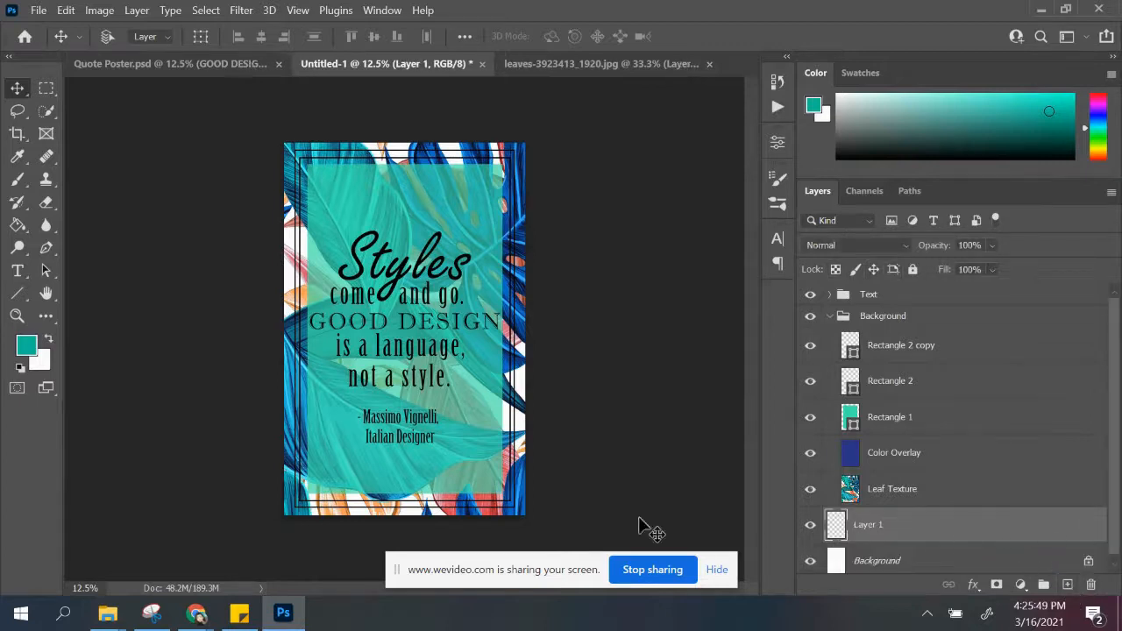
left_click(19, 226)
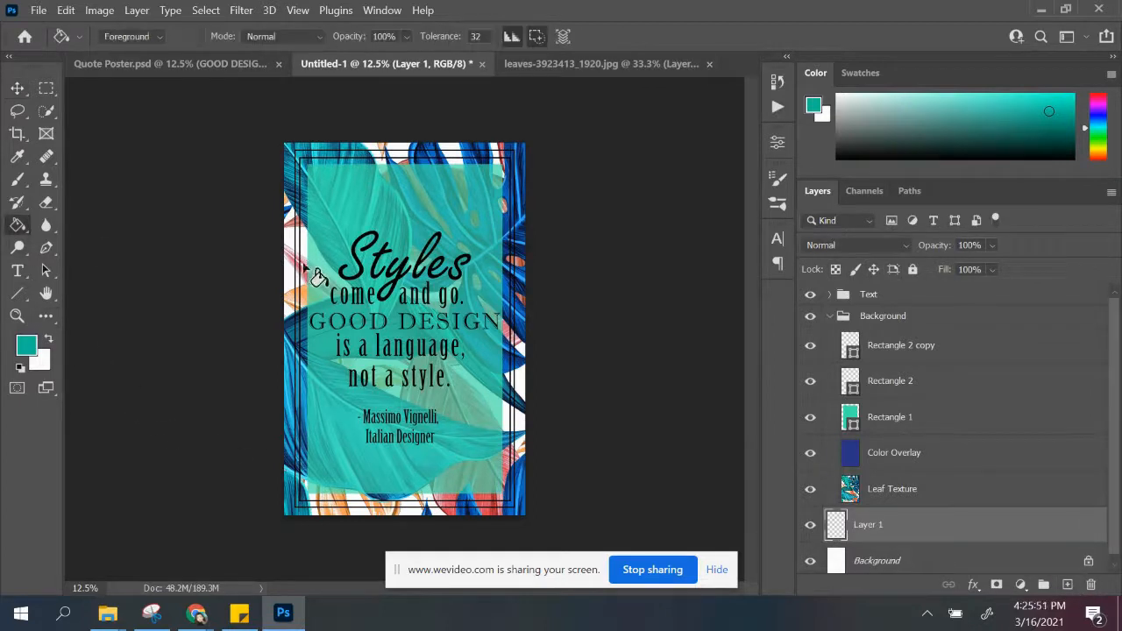
left_click(291, 344)
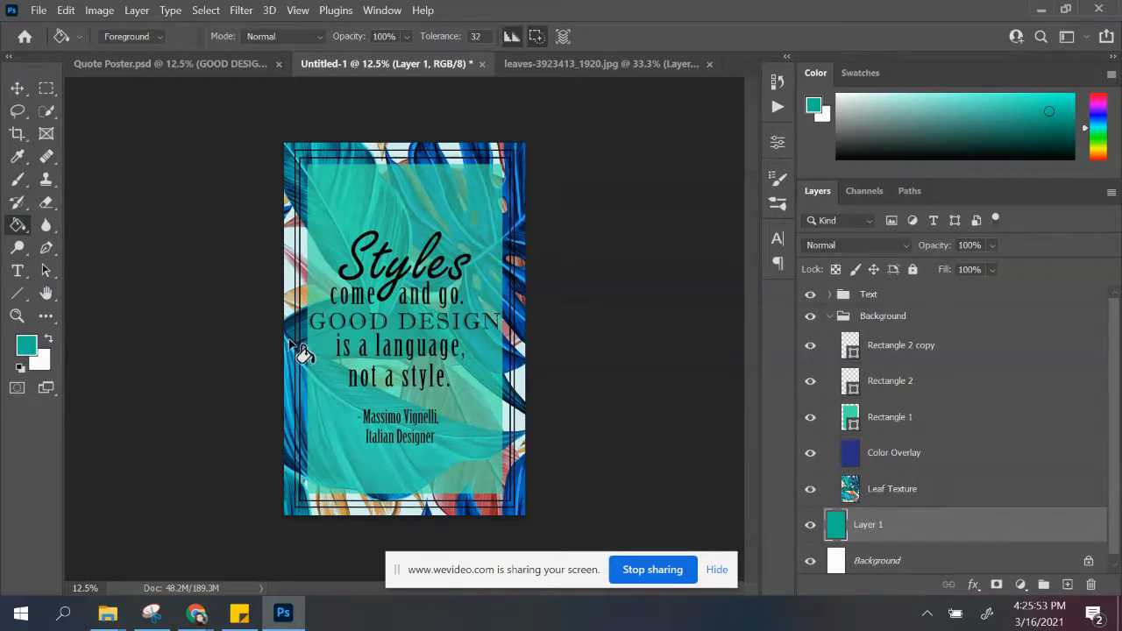
Step: Preview blend modes on the Leaf Texture layer over the teal fill, and delete the teal-filled layer
left_click(909, 495)
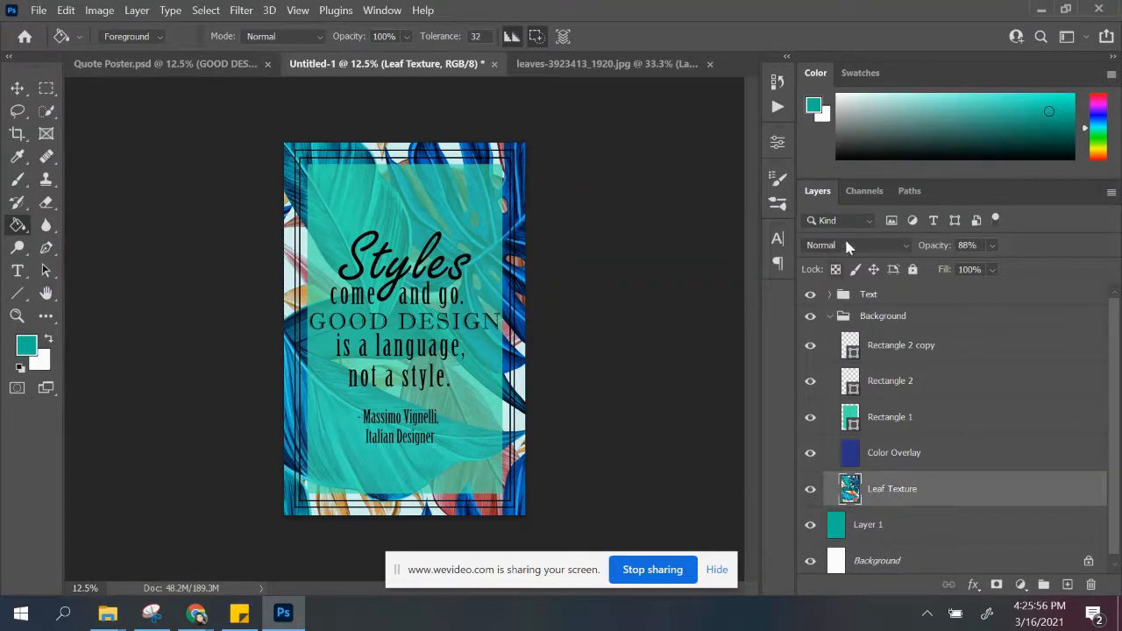
left_click(898, 248)
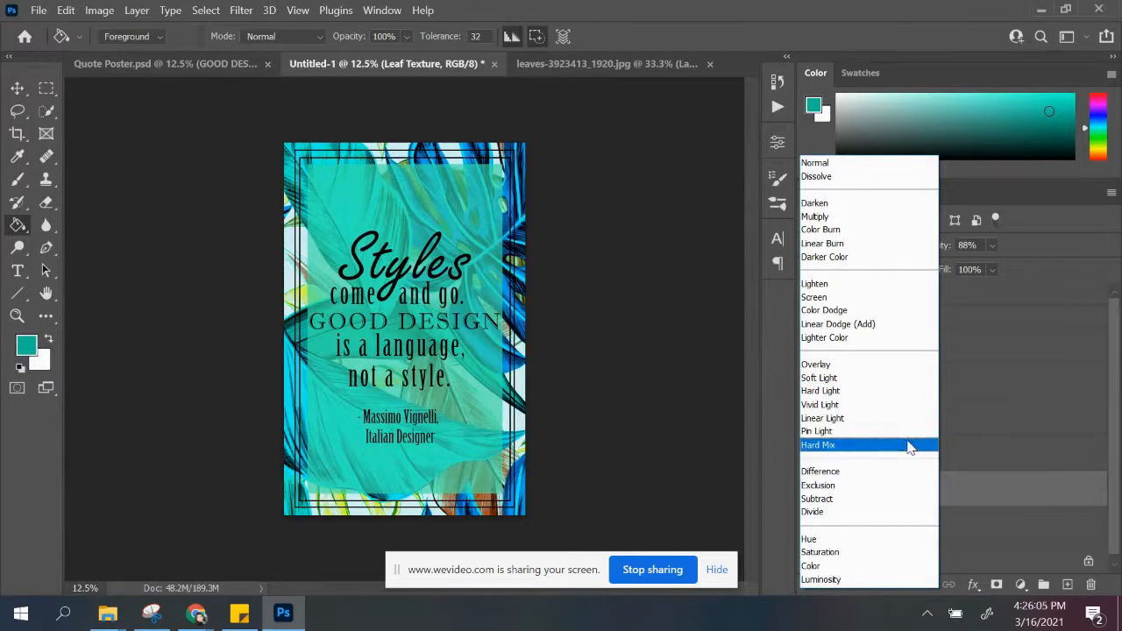
left_click(696, 442)
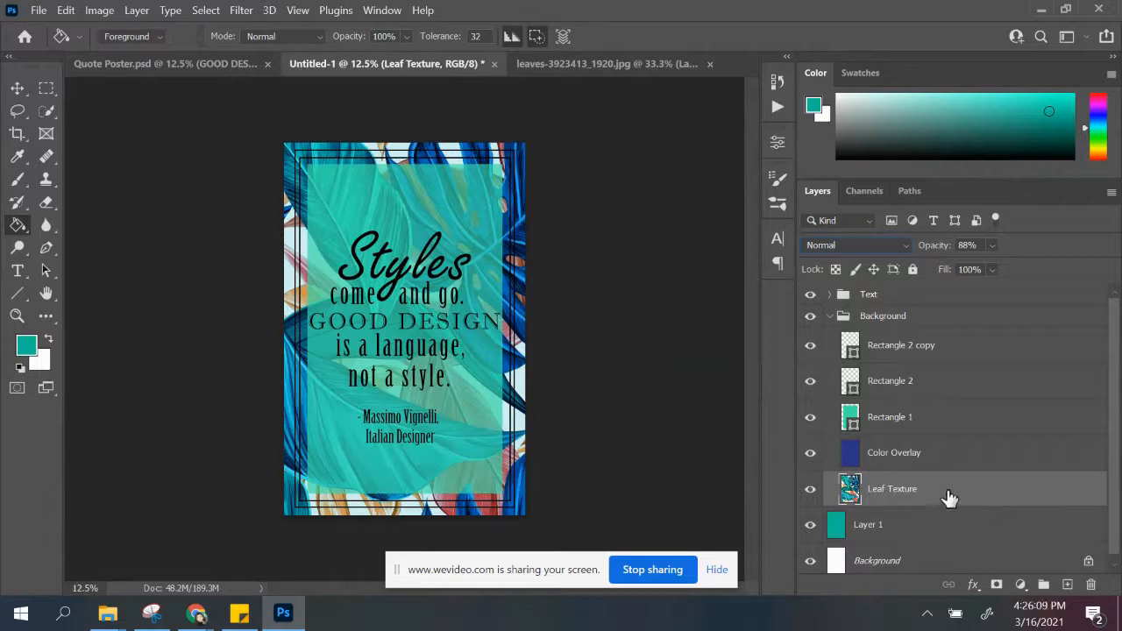
left_click_drag(877, 527, 1090, 584)
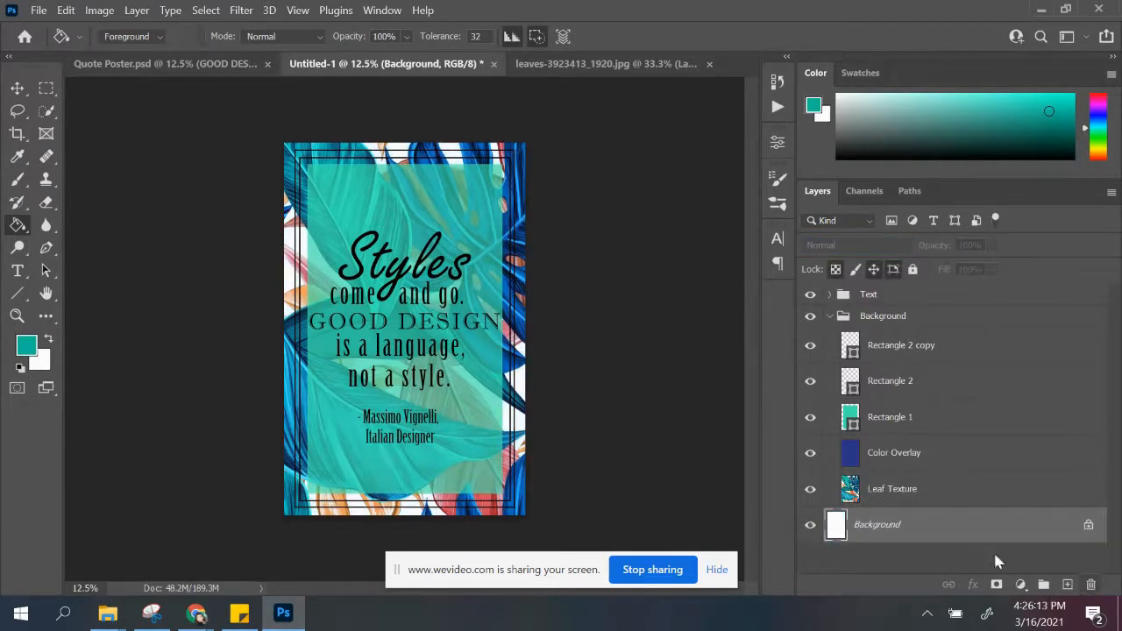
left_click(903, 498)
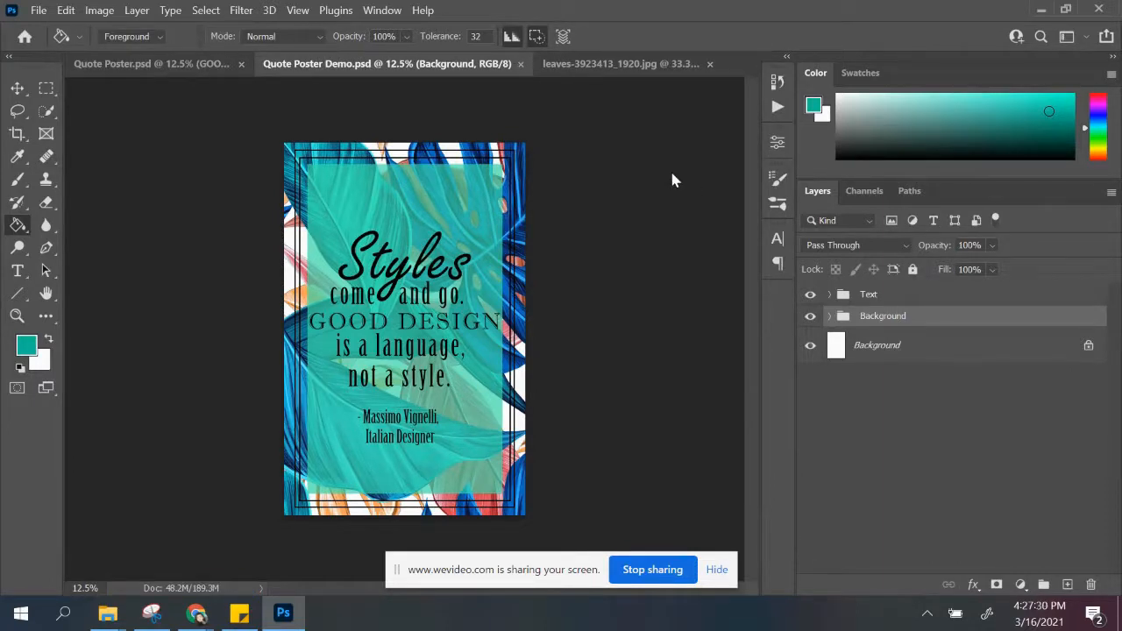
left_click(39, 12)
left_click(38, 10)
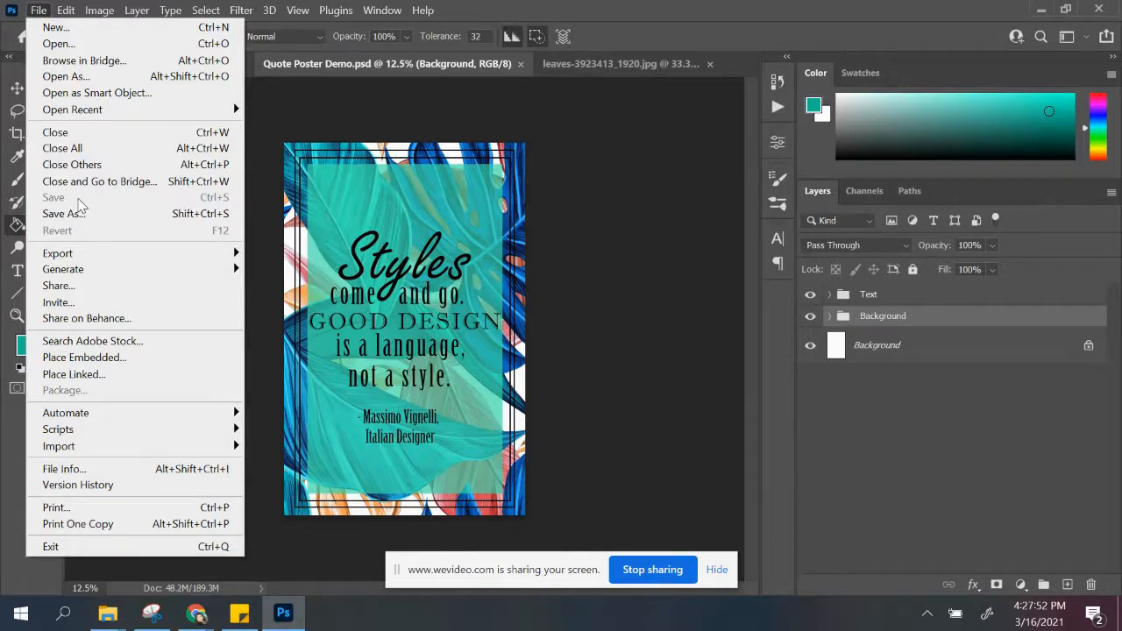
left_click(415, 133)
Step: Flatten the poster image into a single layer, discarding the hidden layers
left_click(96, 11)
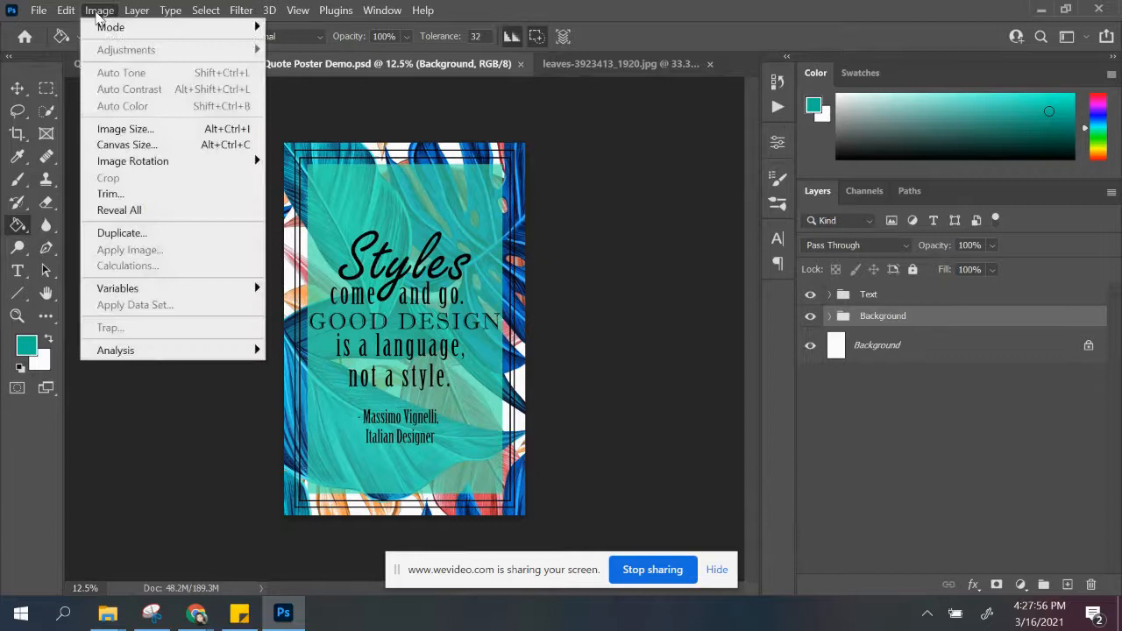
left_click(263, 561)
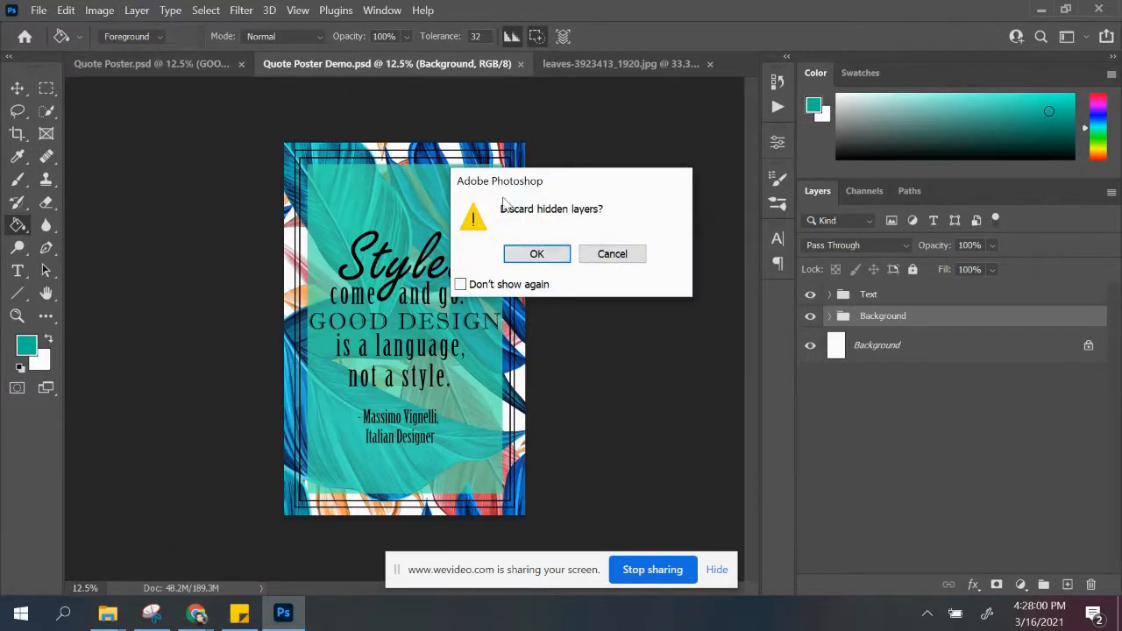
left_click(544, 257)
Step: Save the flattened poster on the computer as the JPEG "Quote Poster Demo.jpg" in the Inspirational Quote Poster folder
left_click(39, 12)
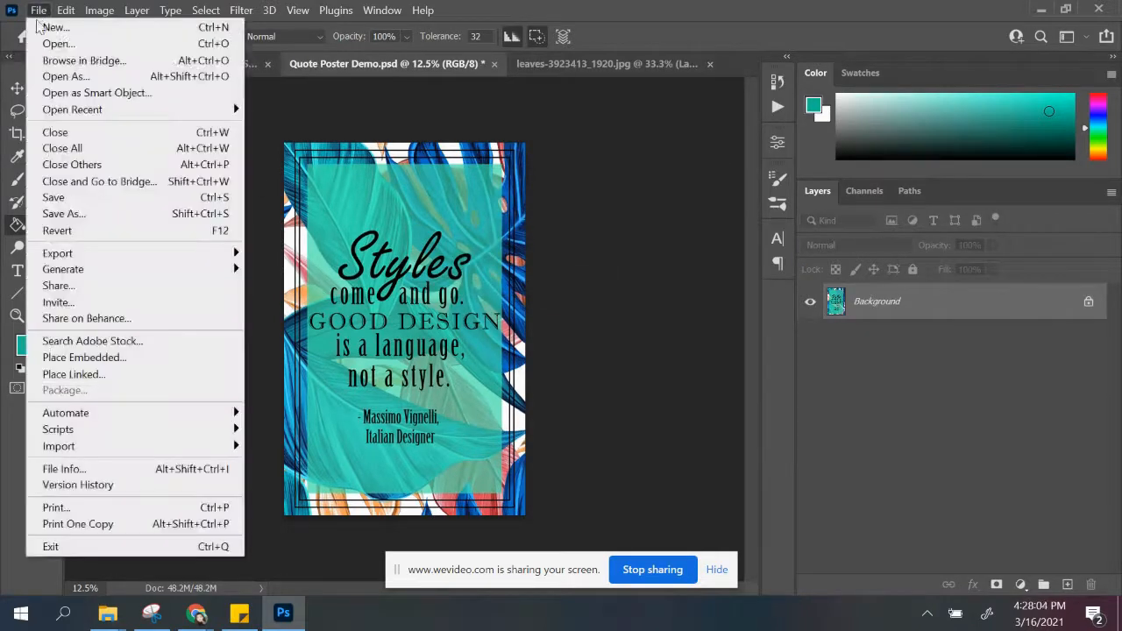
left_click(61, 214)
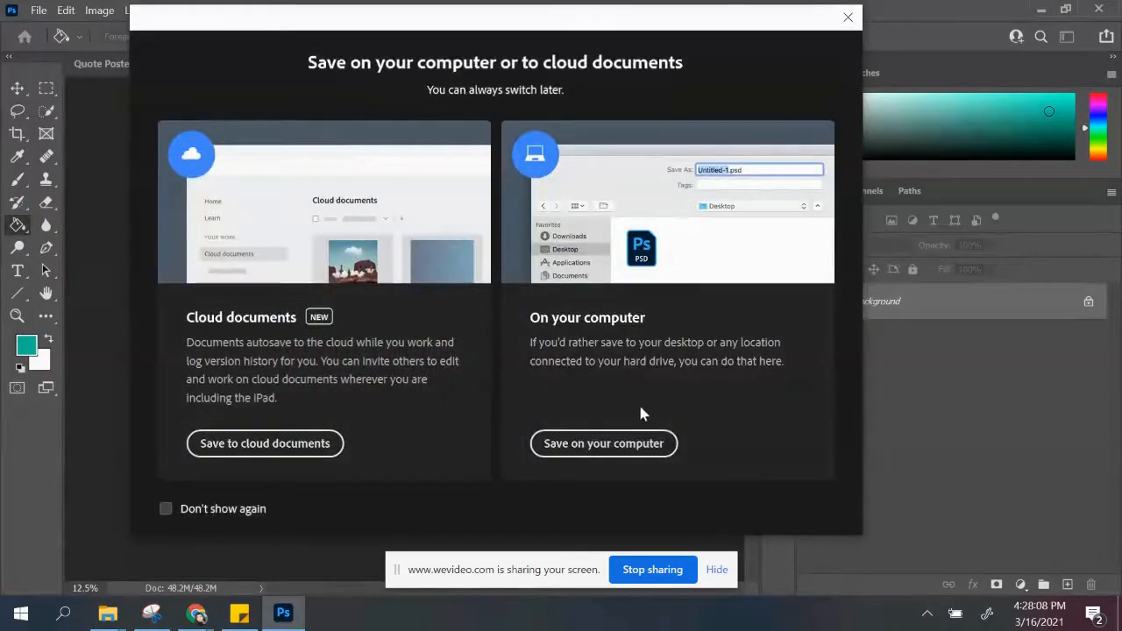
left_click(653, 449)
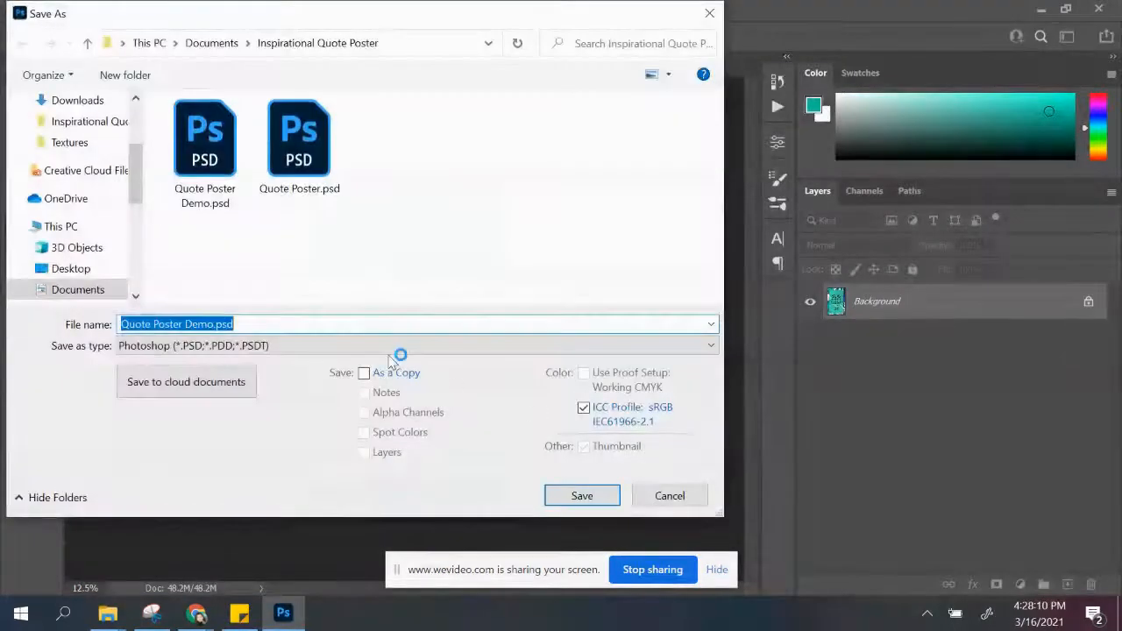
left_click(294, 347)
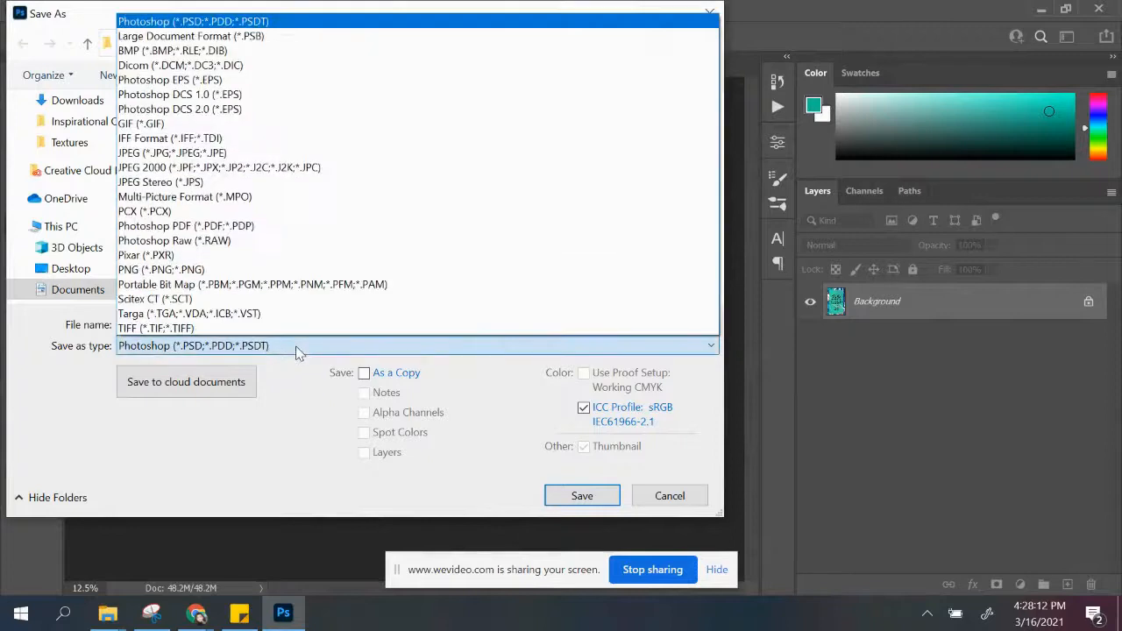
left_click(293, 156)
left_click(231, 324)
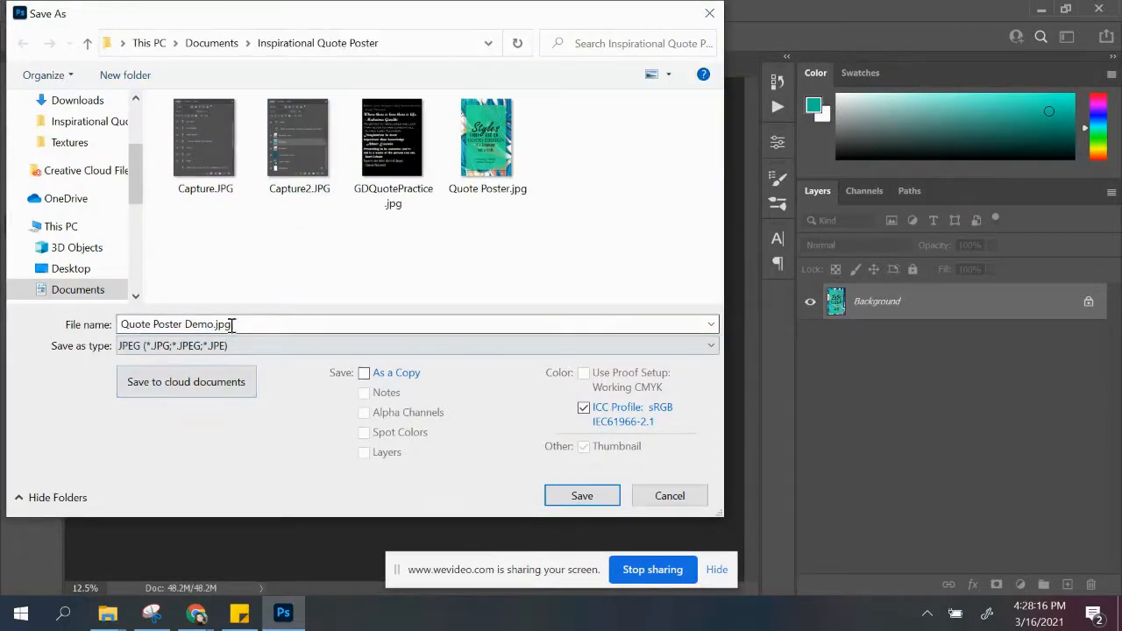
left_click(212, 326)
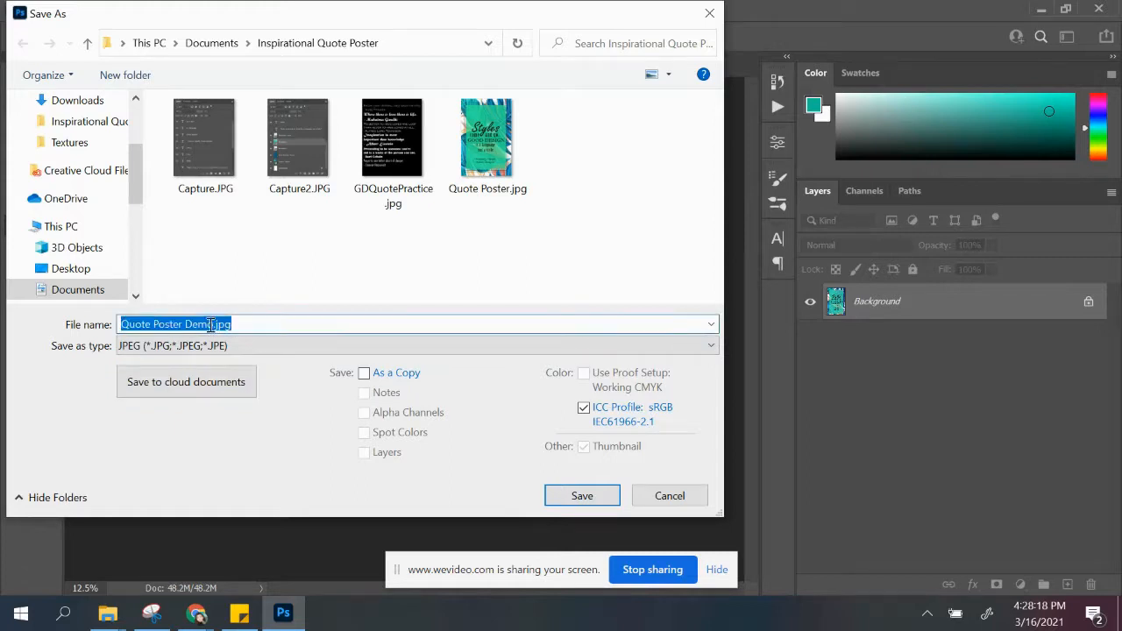
left_click(288, 324)
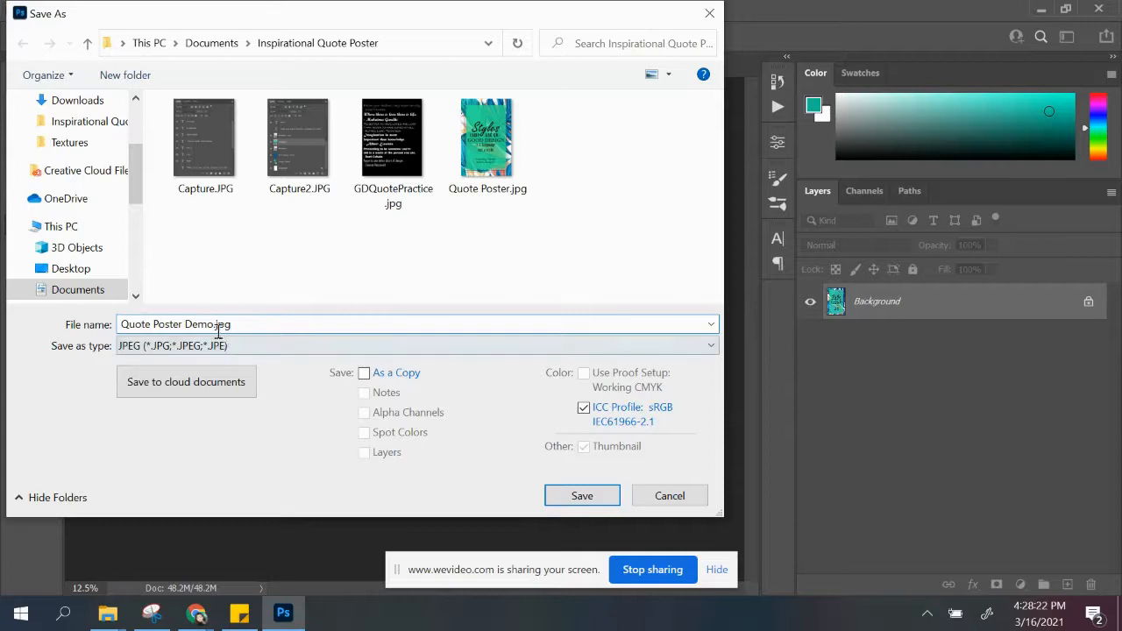
left_click(595, 507)
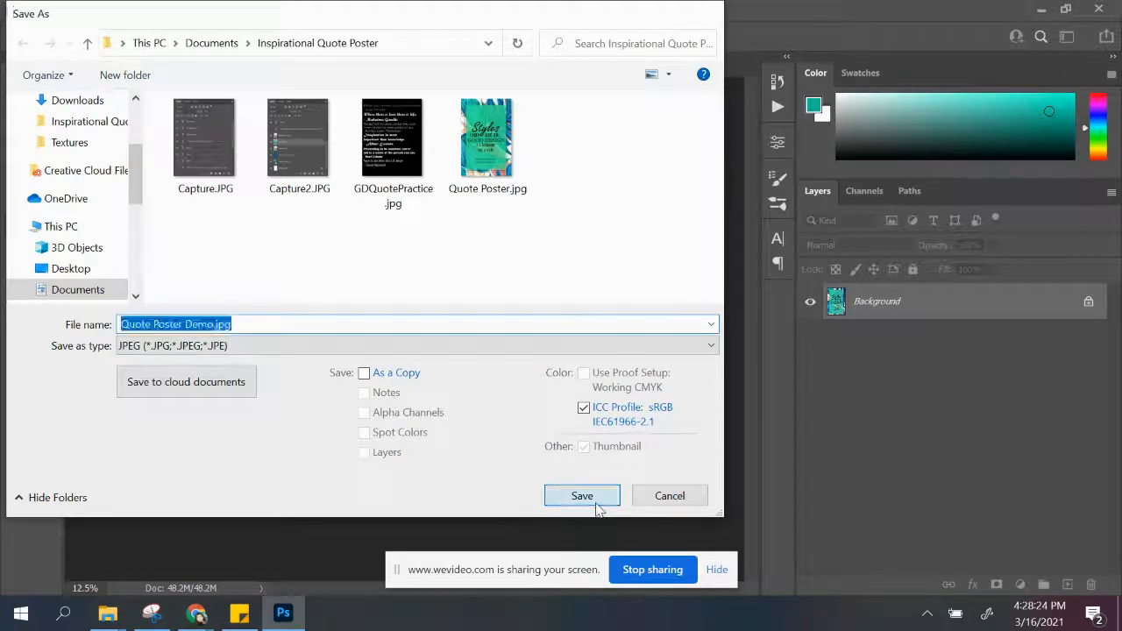
left_click(662, 127)
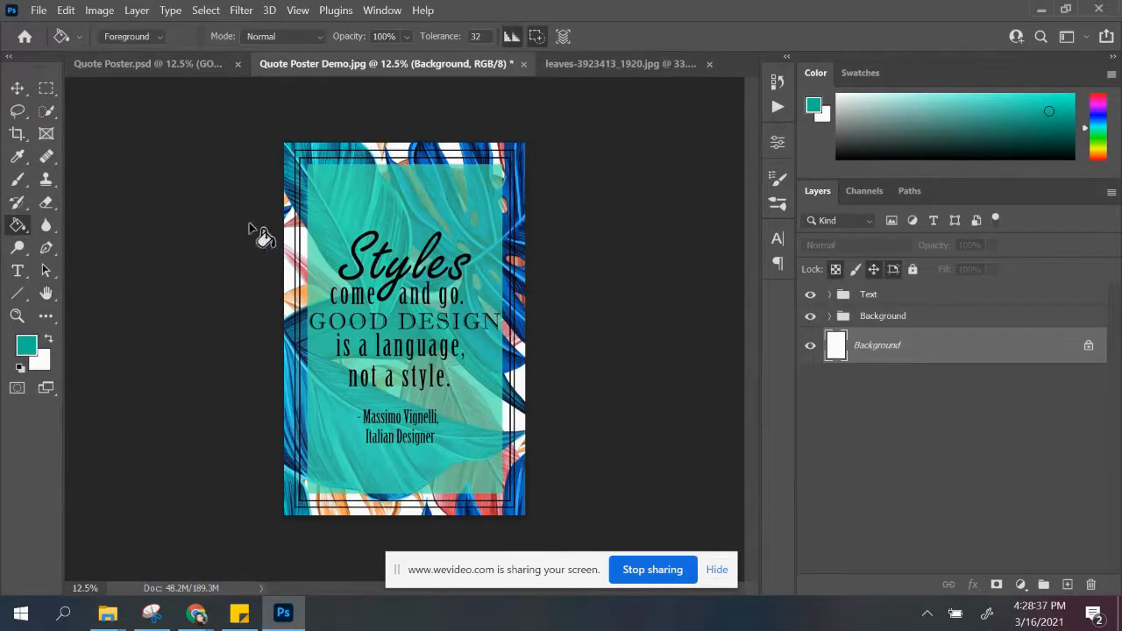
Step: Convert the poster's color mode from RGB to CMYK Color, flattening the image and accepting the U.S. Web Coated (SWOP) v2 profile
left_click(99, 10)
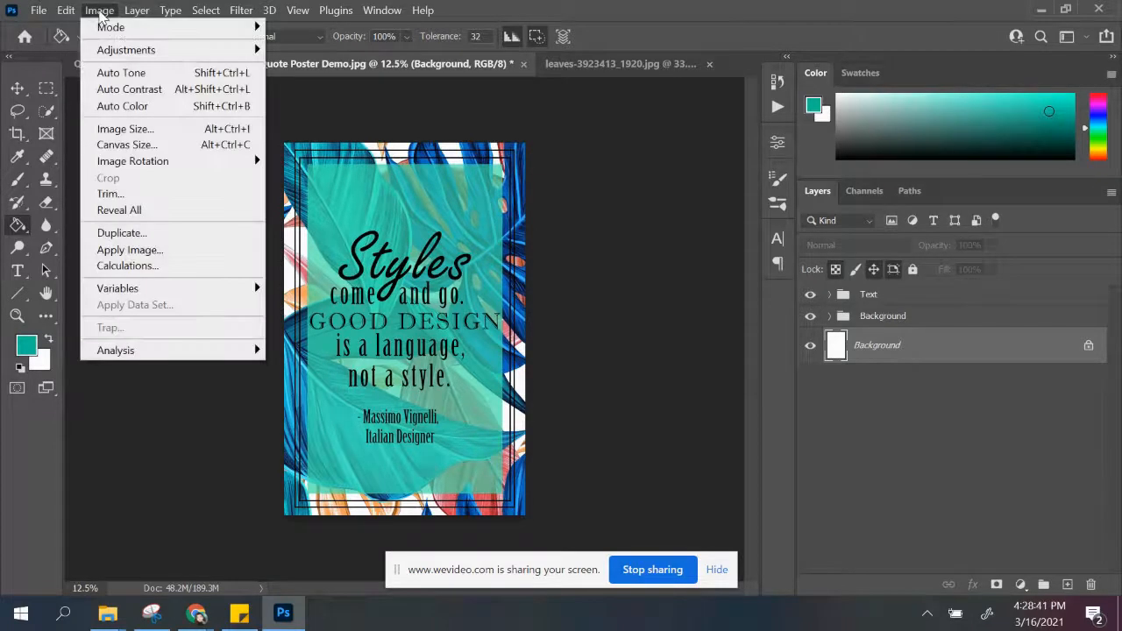
mouse_move(104, 57)
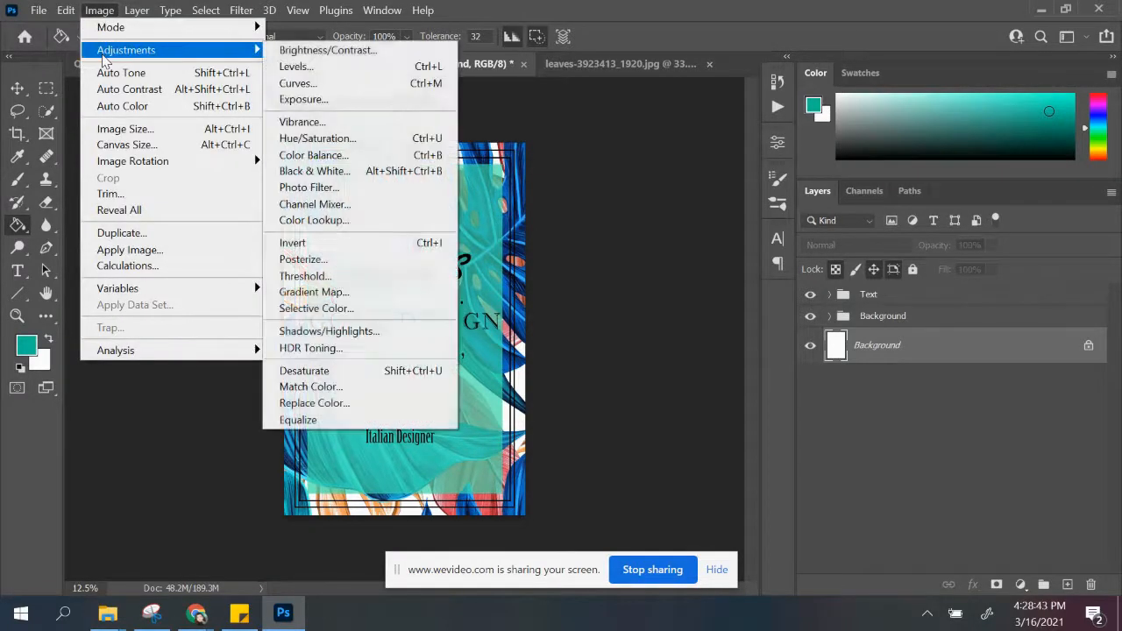
mouse_move(107, 26)
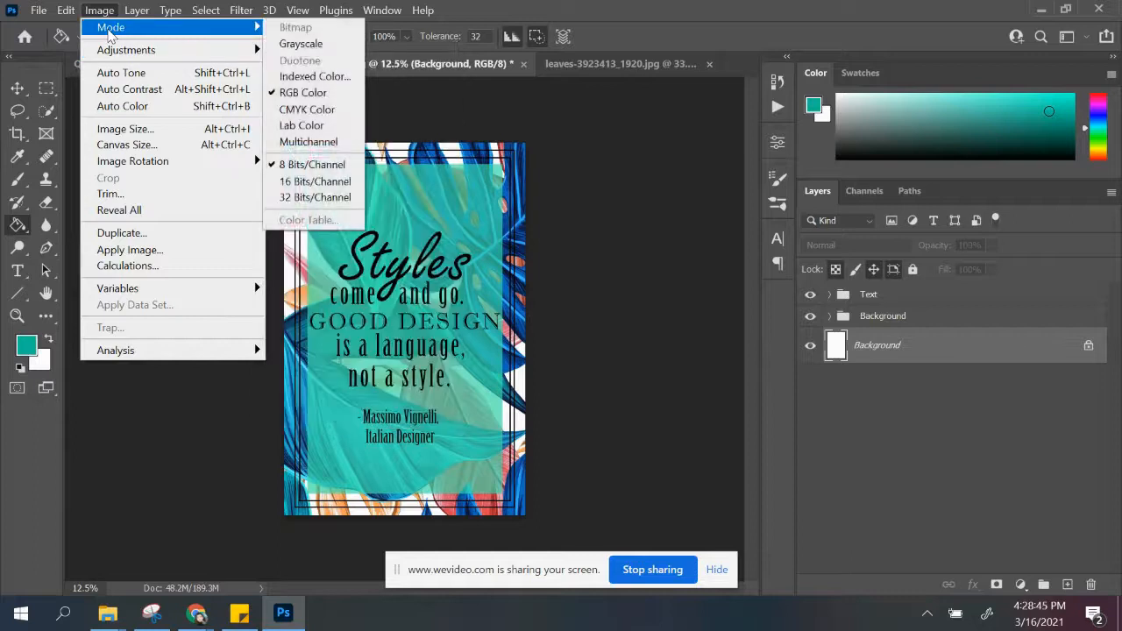
mouse_move(137, 10)
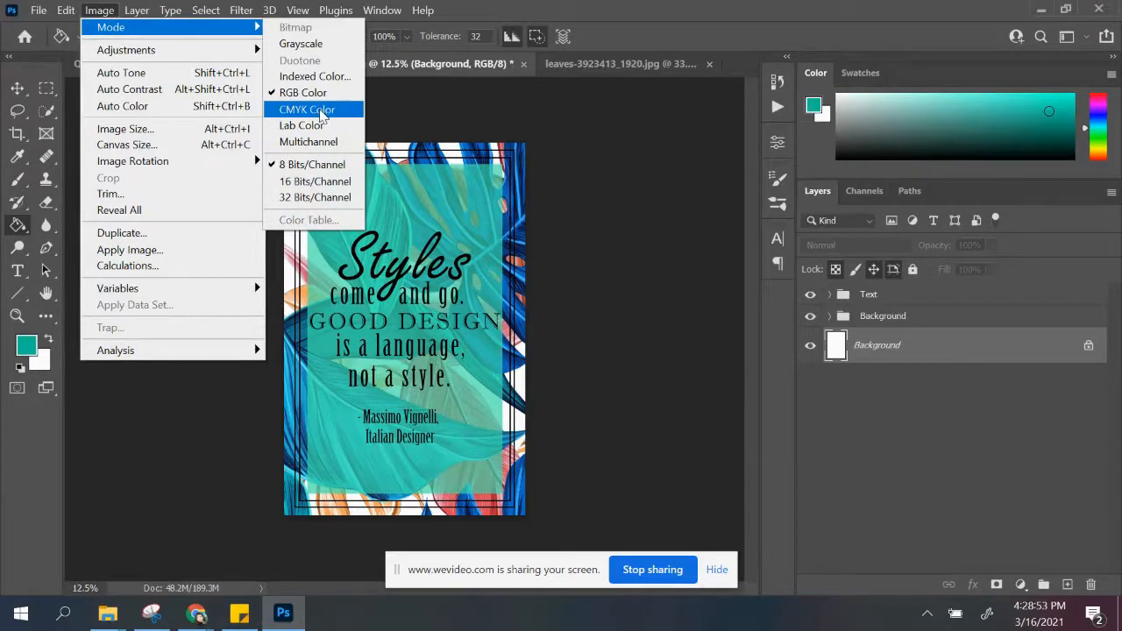
left_click(286, 114)
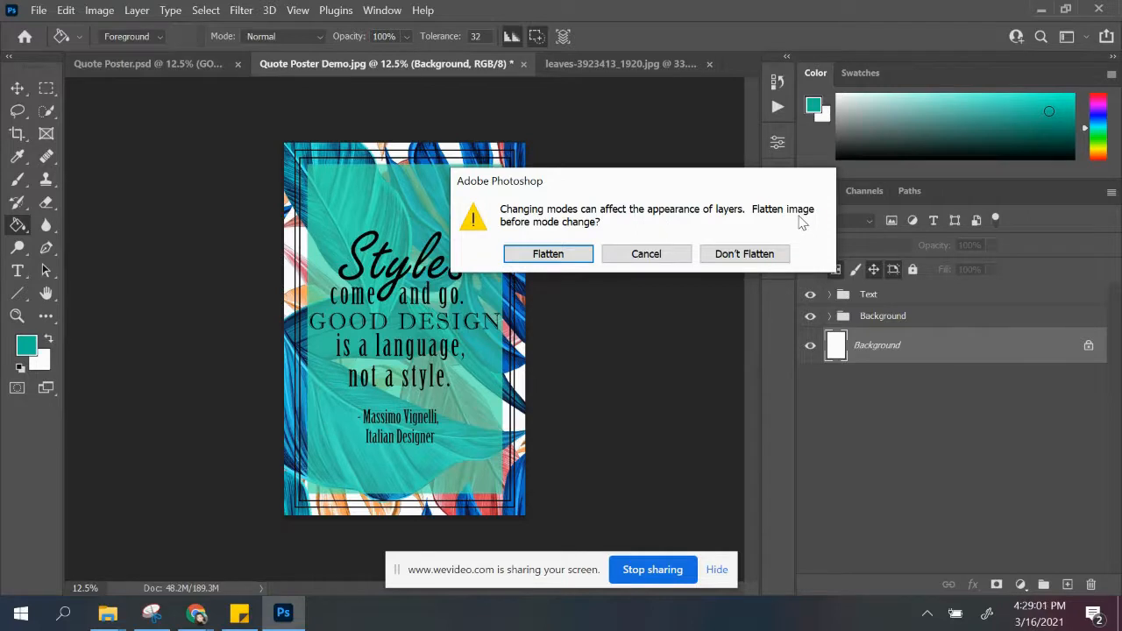
left_click(581, 256)
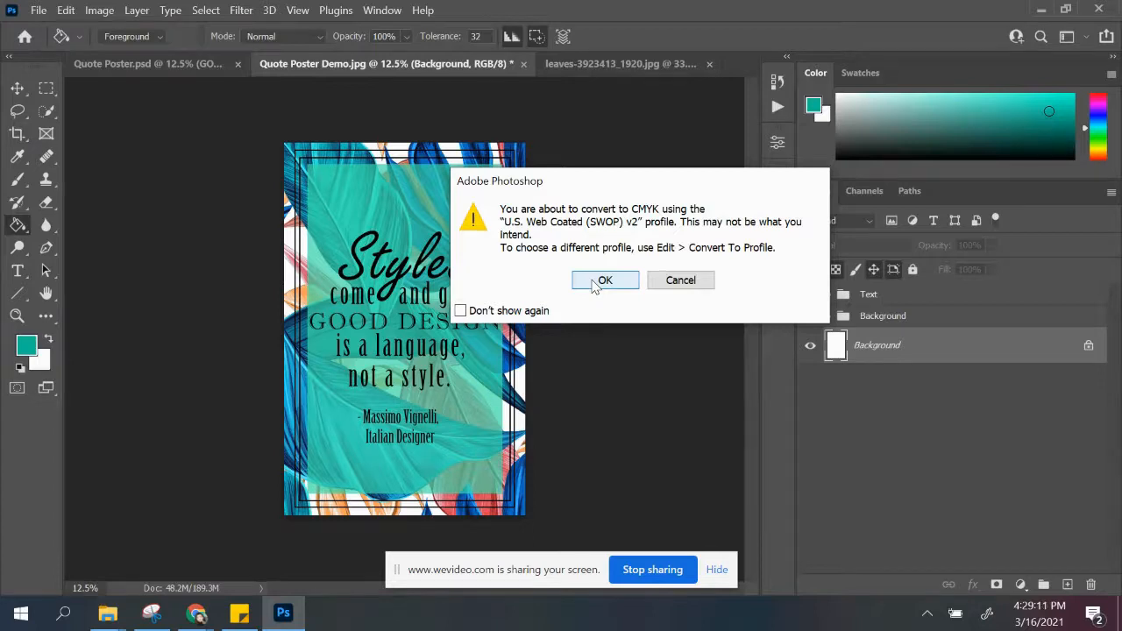
left_click(603, 281)
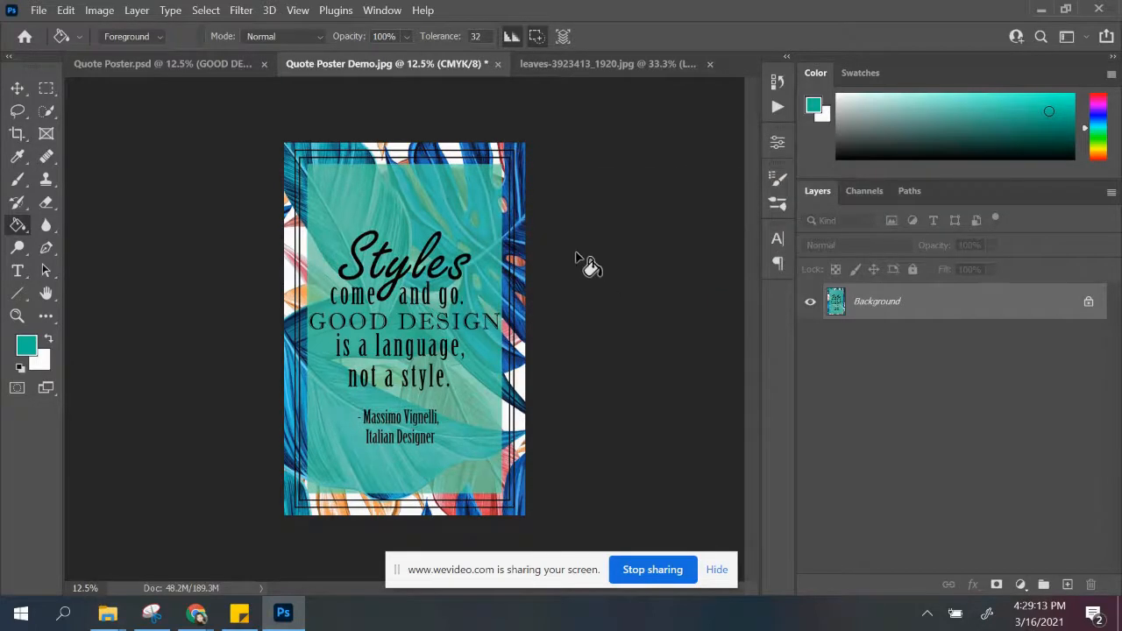
Step: Save the CMYK version on the computer as the JPEG "Quote Poster Demo PRINT.jpg" at maximum quality 12
left_click(38, 10)
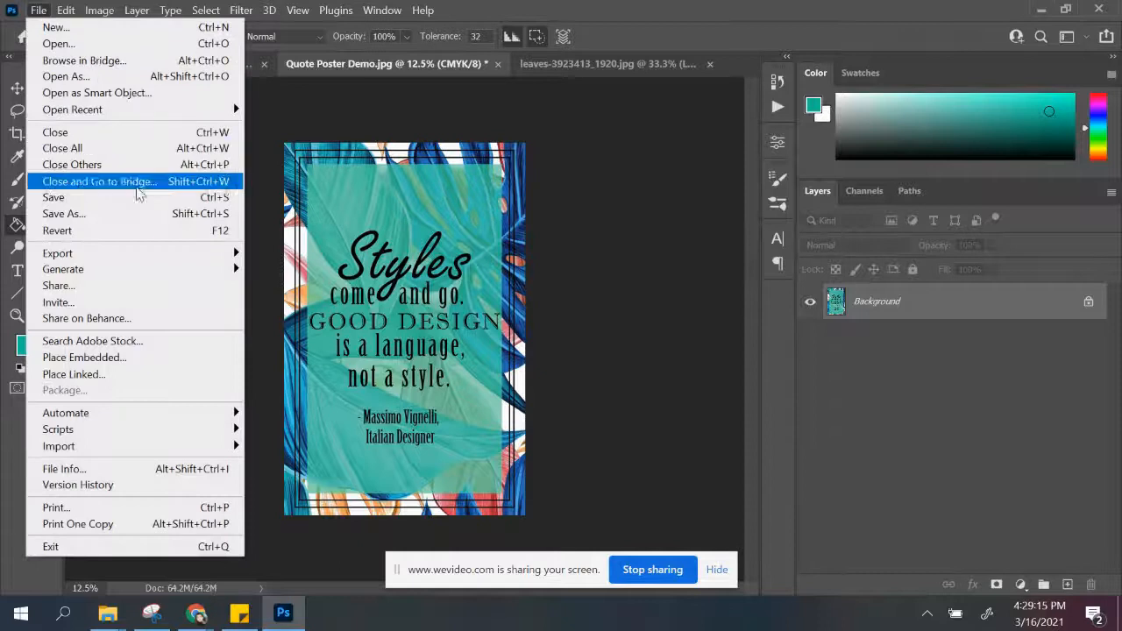
left_click(152, 214)
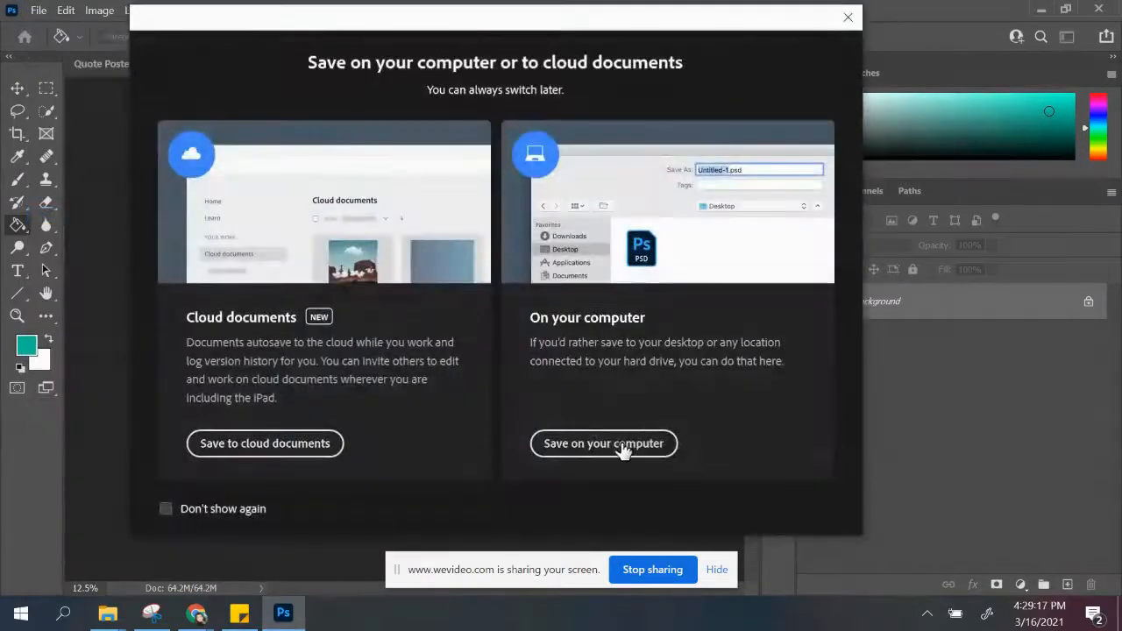
left_click(622, 445)
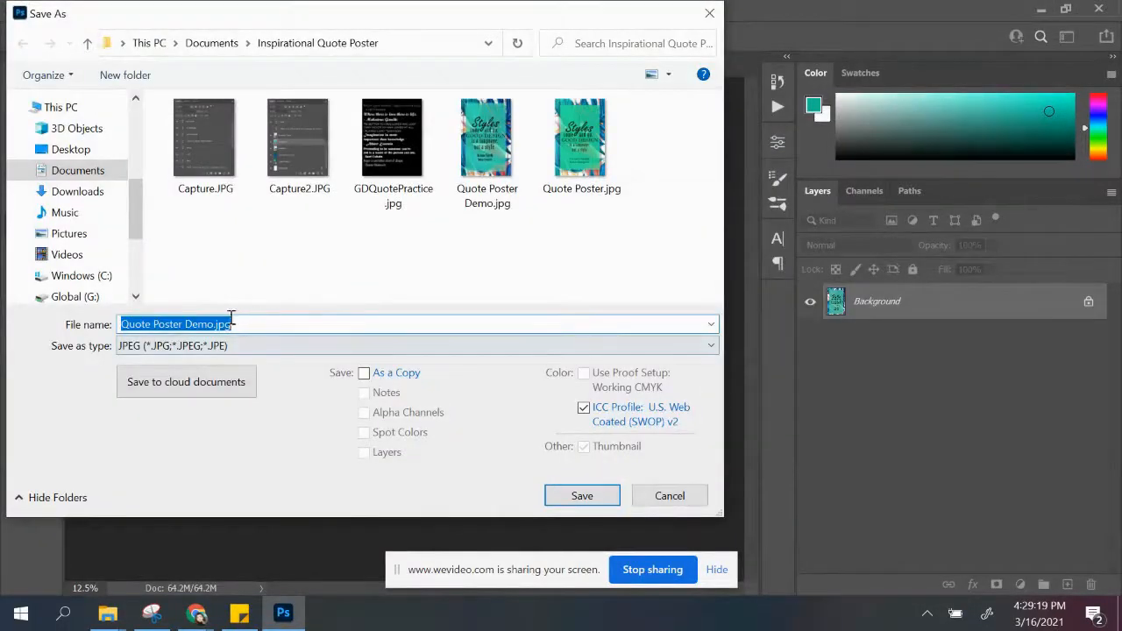
left_click(210, 324)
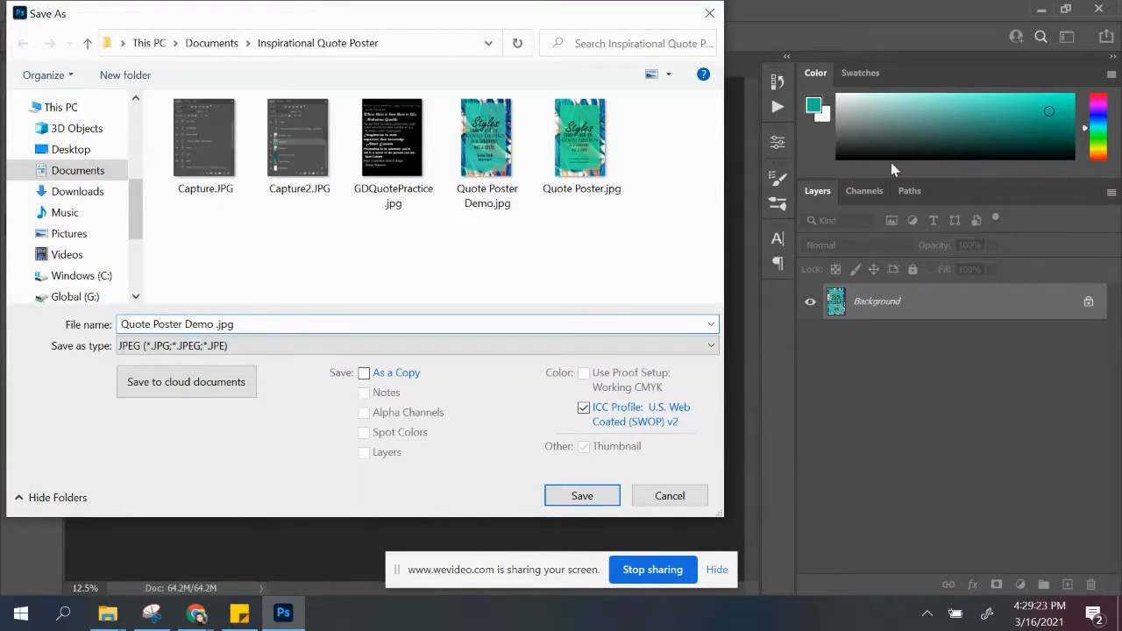
key("BackSpace")
type("PRINT")
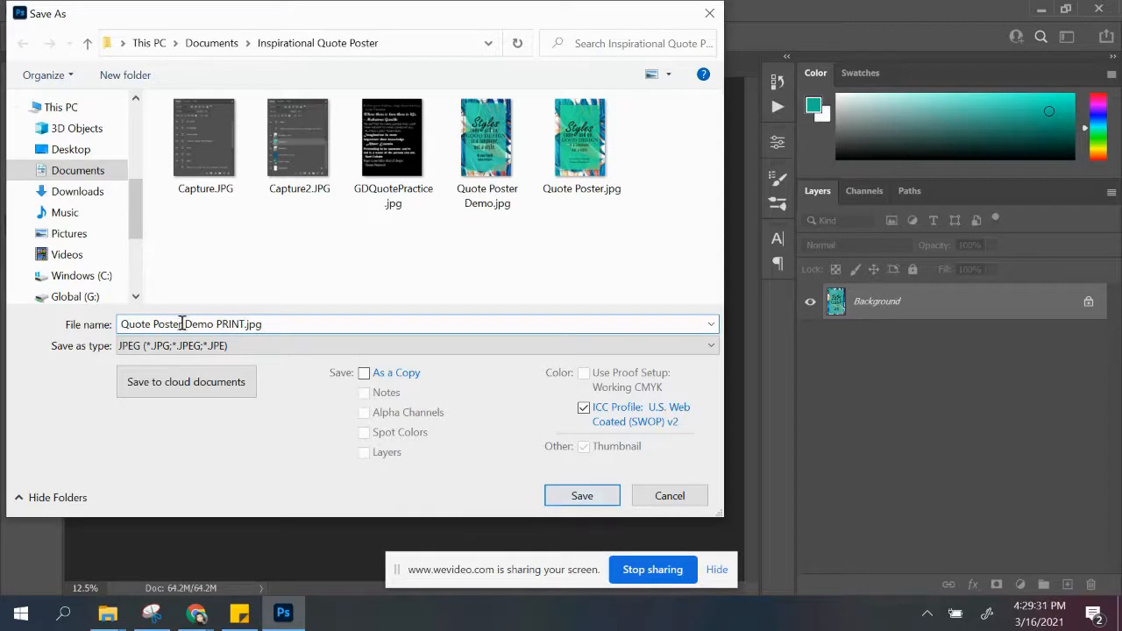
left_click(579, 496)
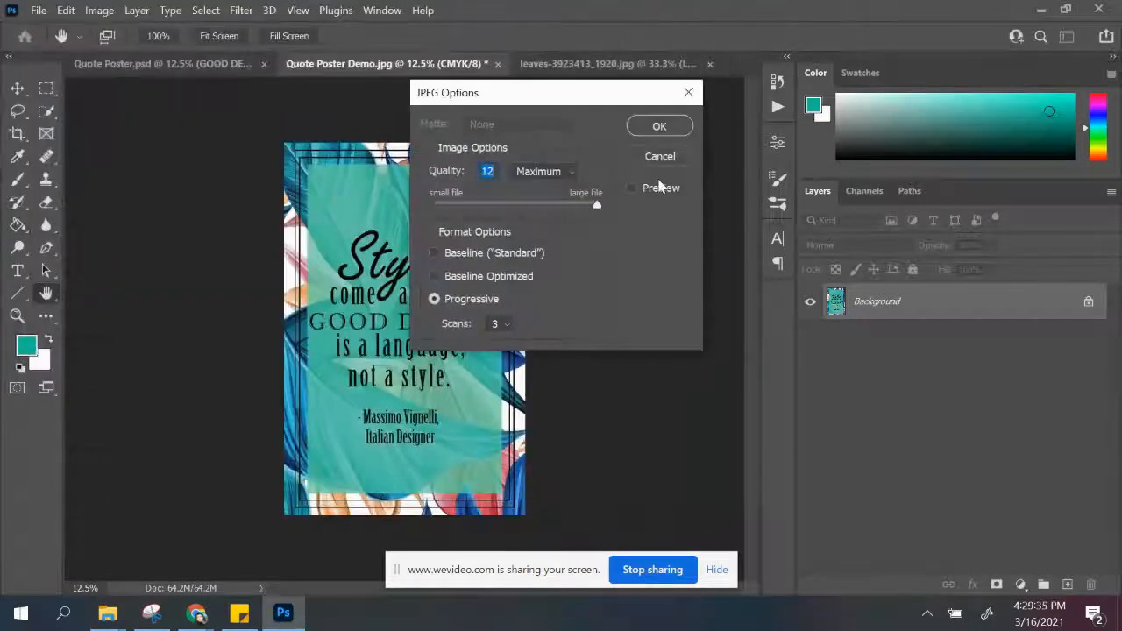
left_click(669, 133)
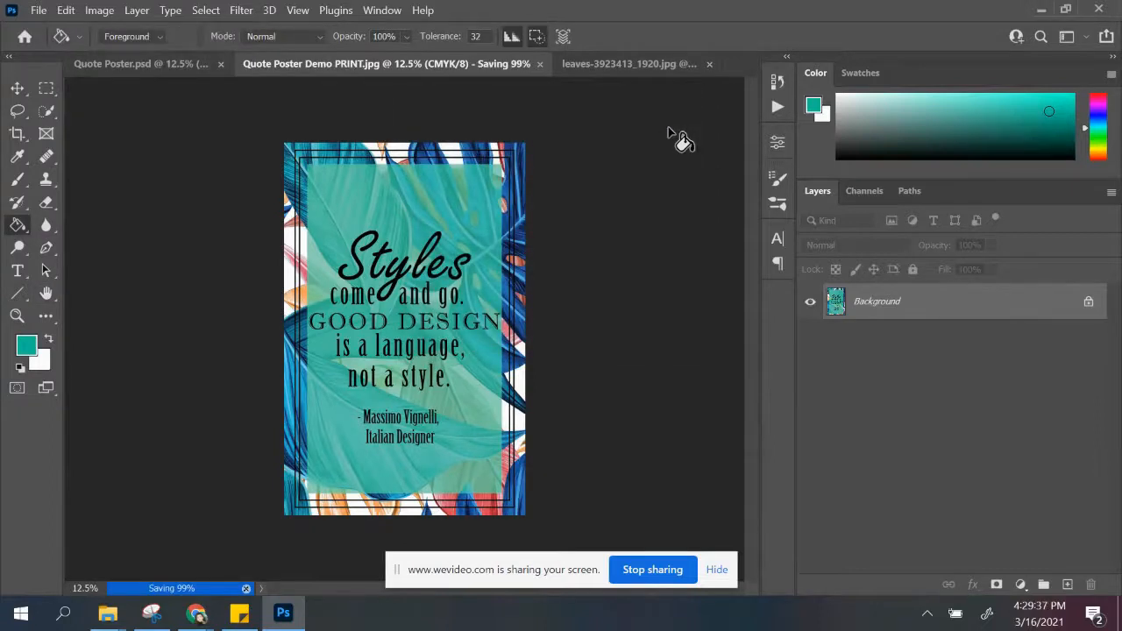